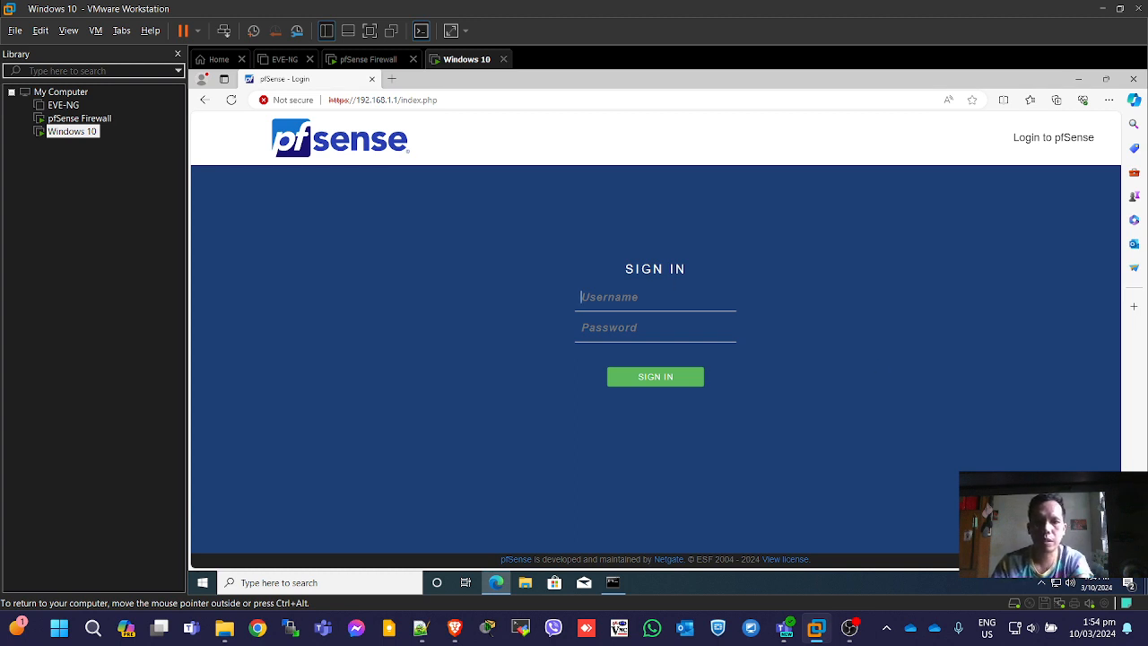
# Sign in to the pfSense web interface at 192.168.1.1 as admin with the account password.
pyautogui.write('ad')
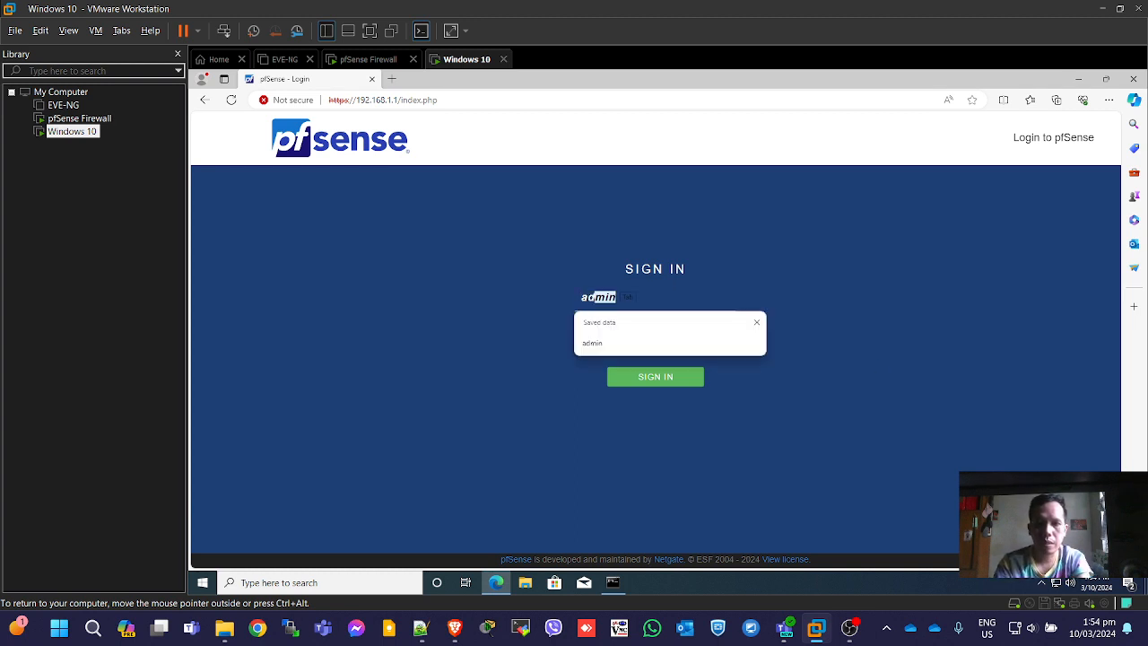
pyautogui.press('Escape')
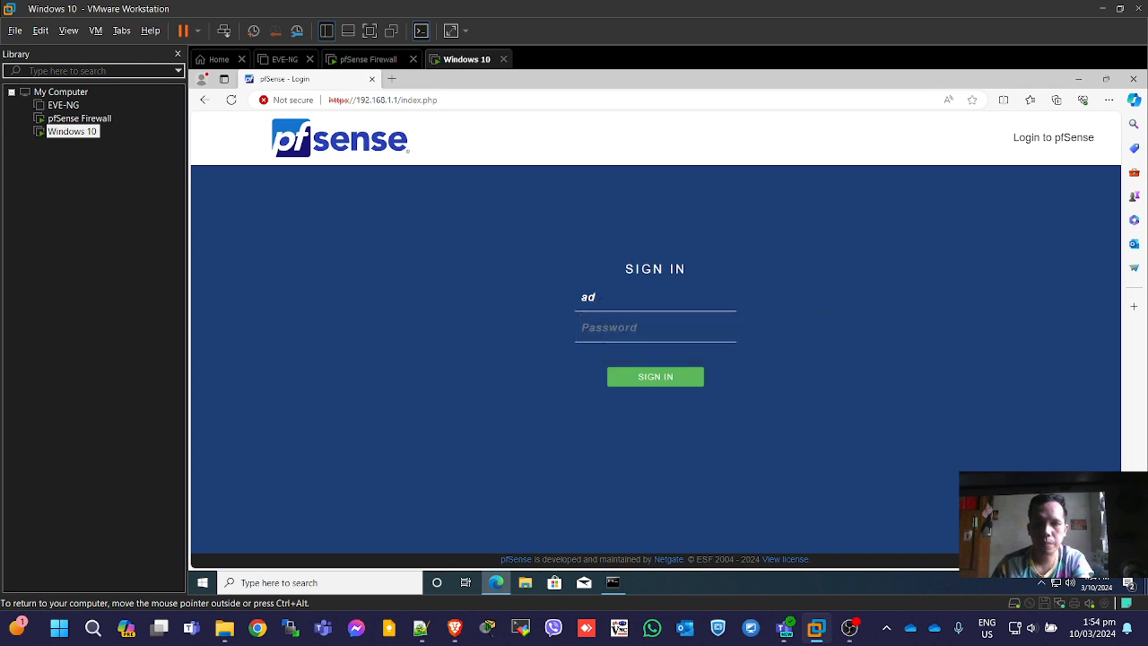
pyautogui.click(619, 300)
pyautogui.click(634, 343)
pyautogui.click(633, 333)
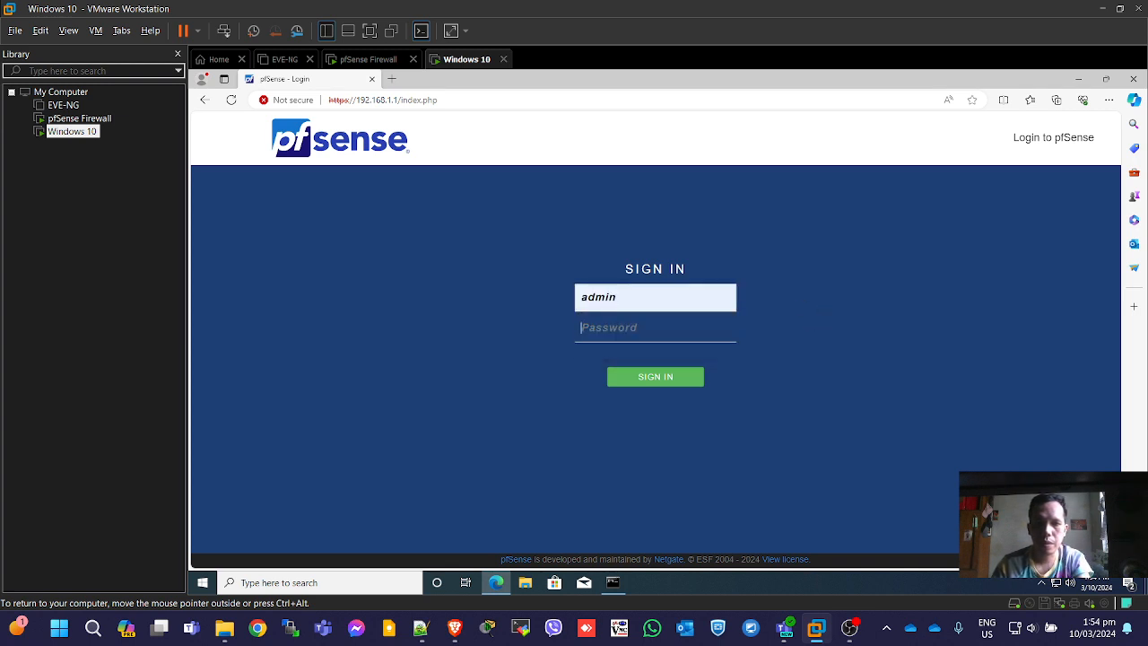
pyautogui.write('pf')
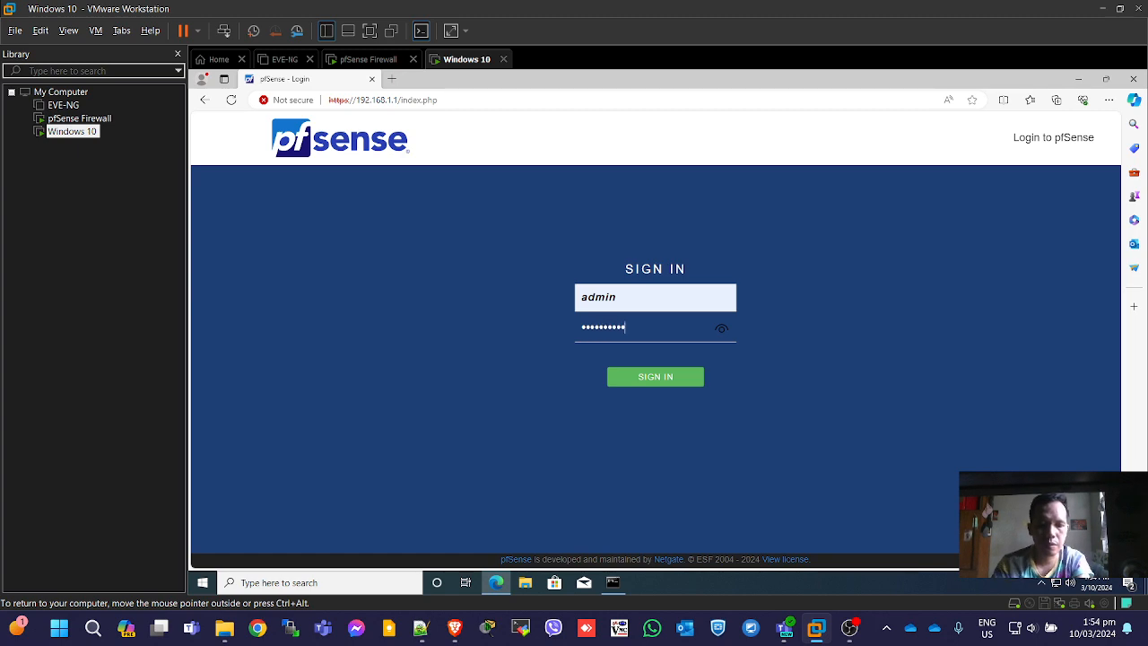
pyautogui.press('Return')
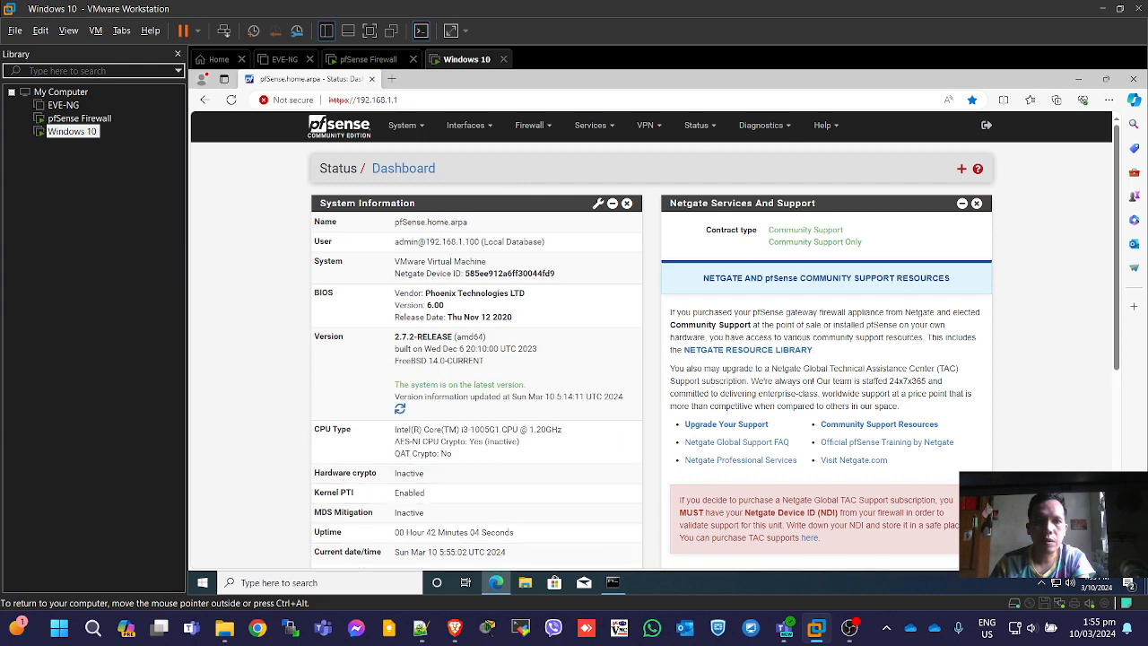
# Load google.com and YouTube in new tabs to test internet access.
pyautogui.click(392, 80)
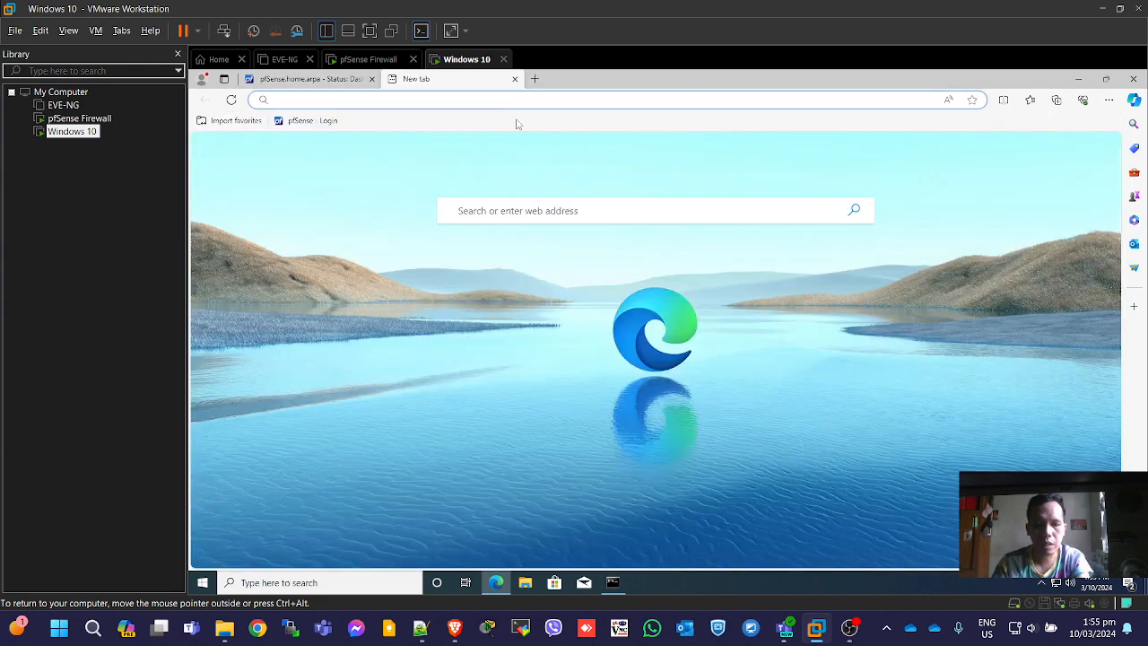
pyautogui.write('google')
pyautogui.press('Return')
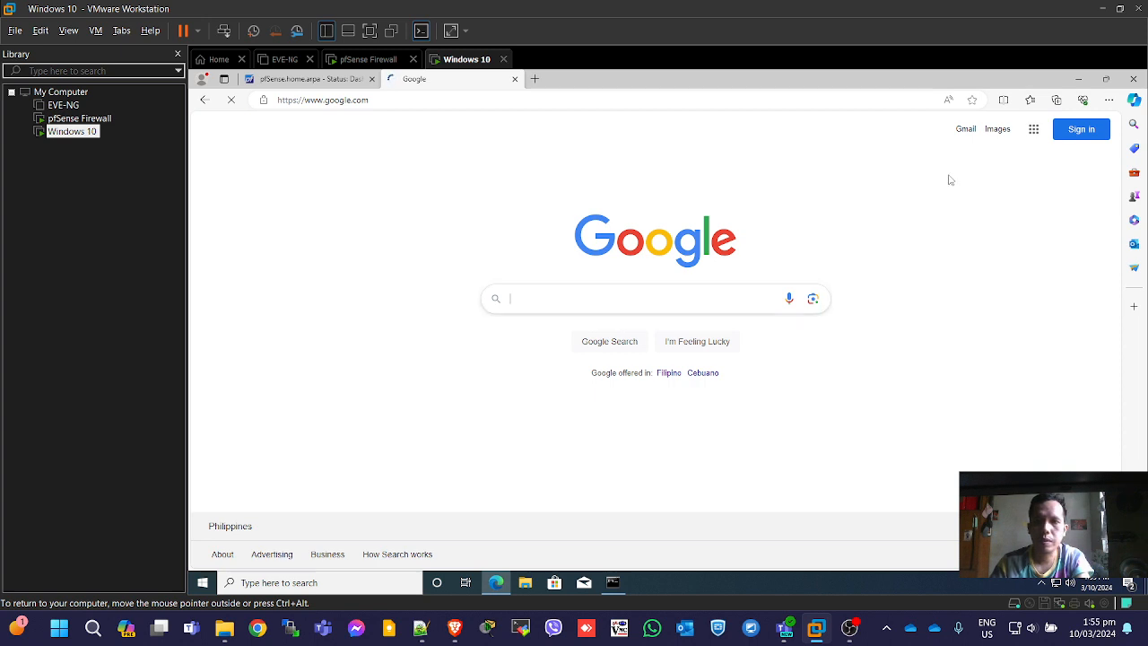
pyautogui.click(534, 79)
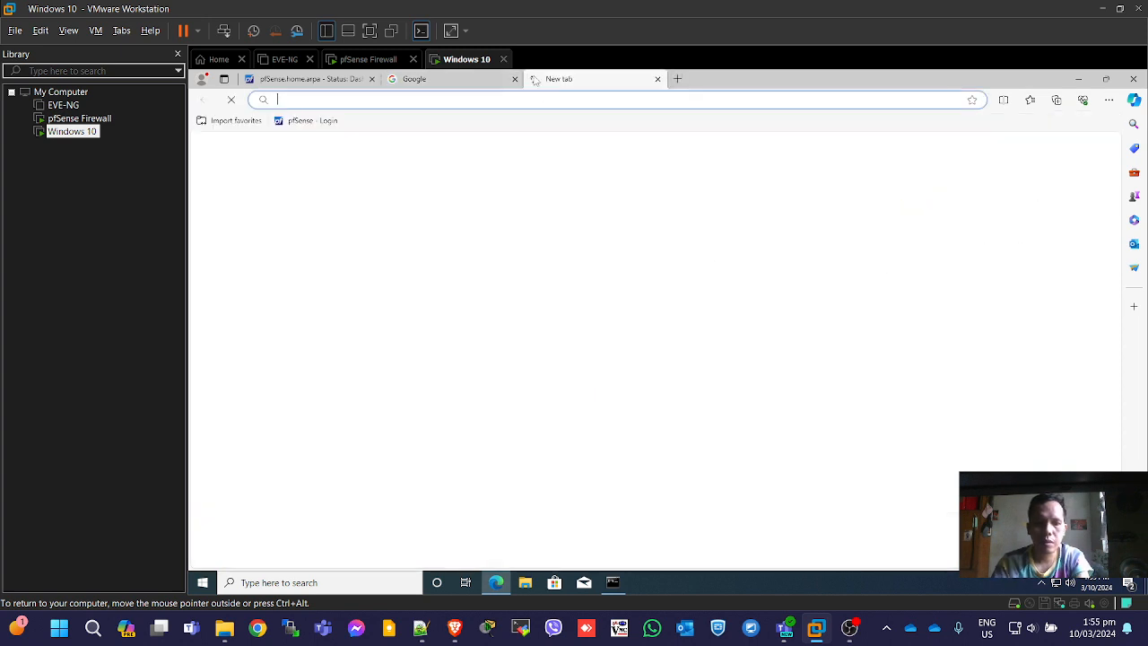
pyautogui.write('youtube')
pyautogui.press('Return')
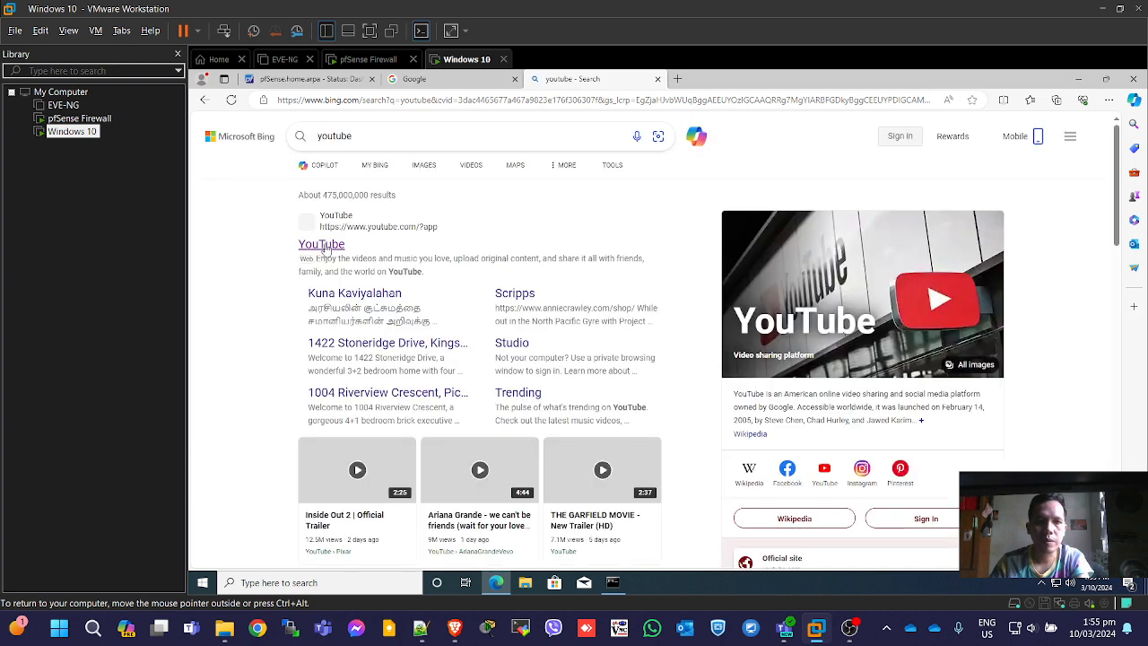
pyautogui.click(326, 248)
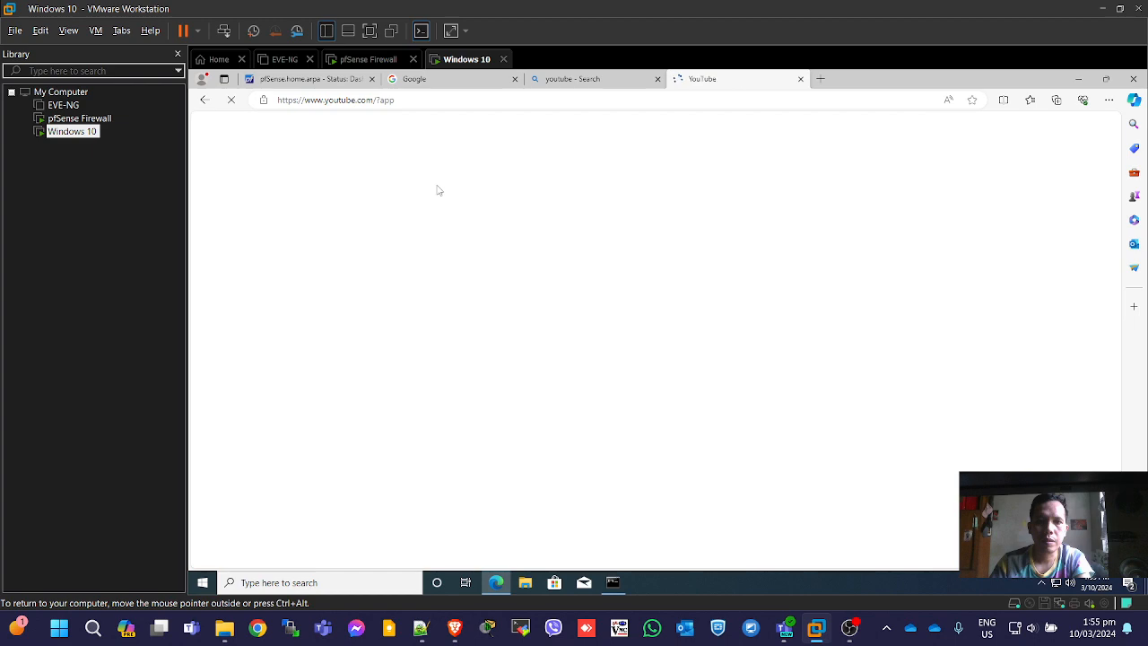
# Load fast.com to check the connection speed test.
pyautogui.click(571, 79)
pyautogui.hotkey('ctrl', 'l')
pyautogui.write('fast.com')
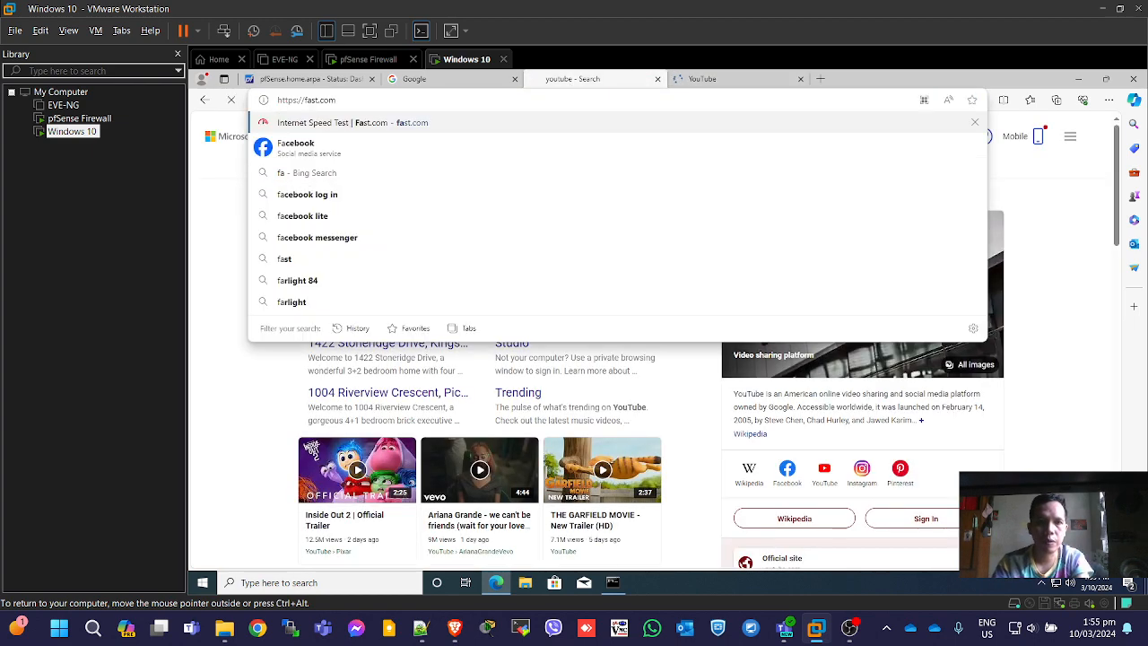
pyautogui.press('Return')
pyautogui.hotkey('ctrl', 'l')
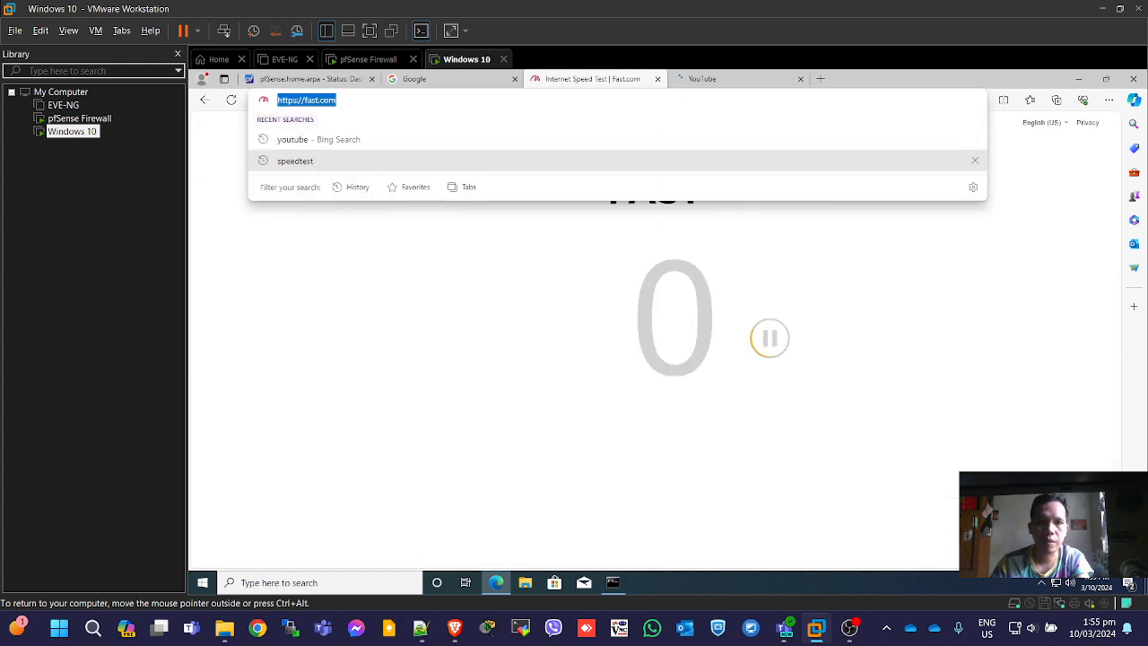
pyautogui.click(970, 351)
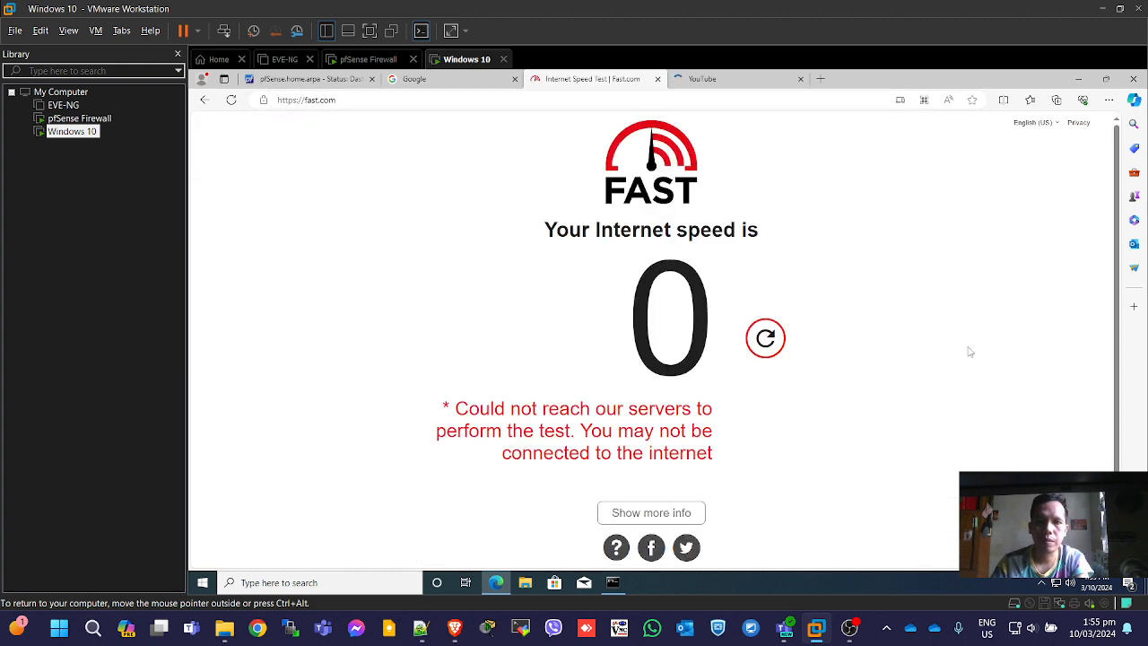
# Try facebook.com, which keeps failing with DNS_PROBE_FINISHED_NXDOMAIN, then go back to pfSense.
pyautogui.hotkey('ctrl', 'l')
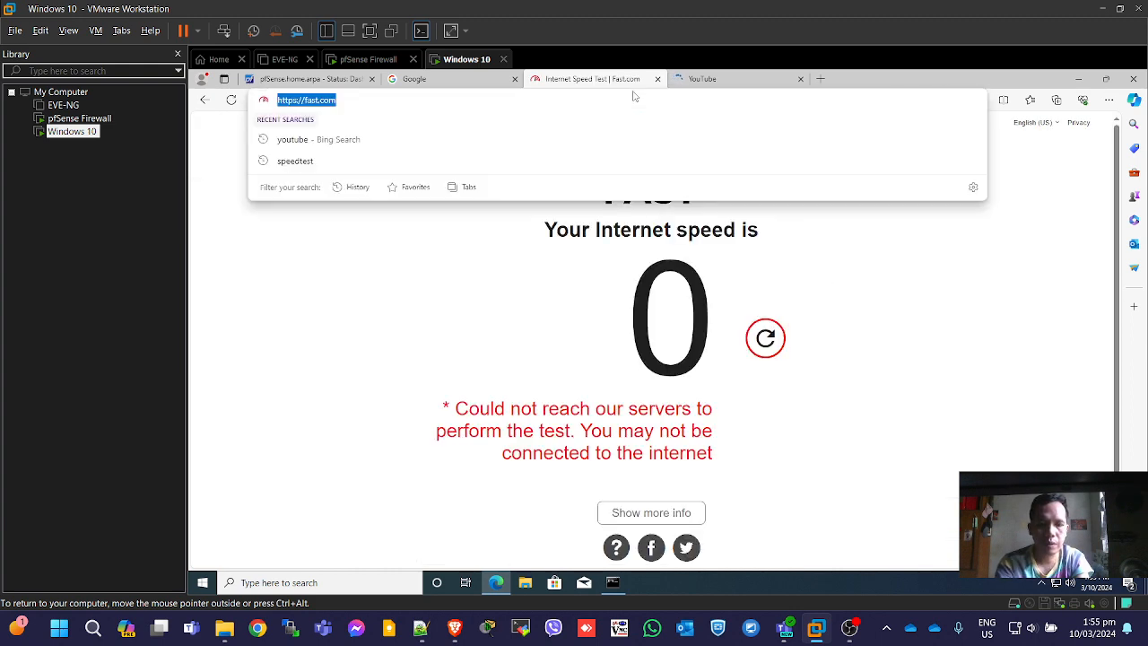
pyautogui.write('face')
pyautogui.press('Return')
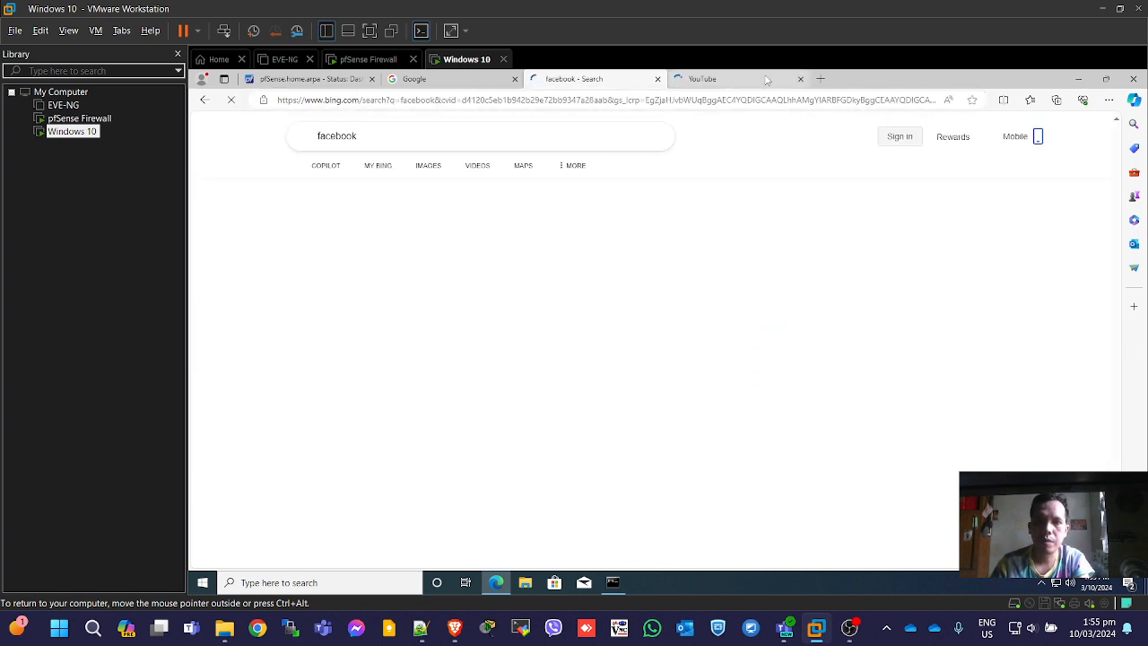
pyautogui.click(713, 80)
pyautogui.click(613, 79)
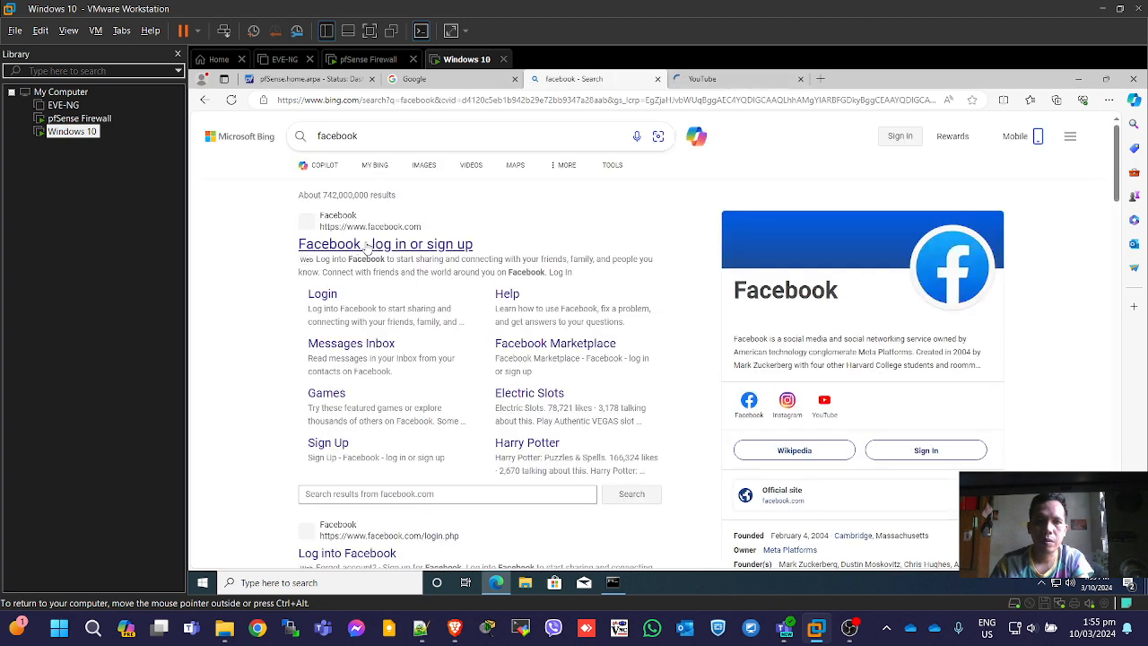
pyautogui.click(363, 244)
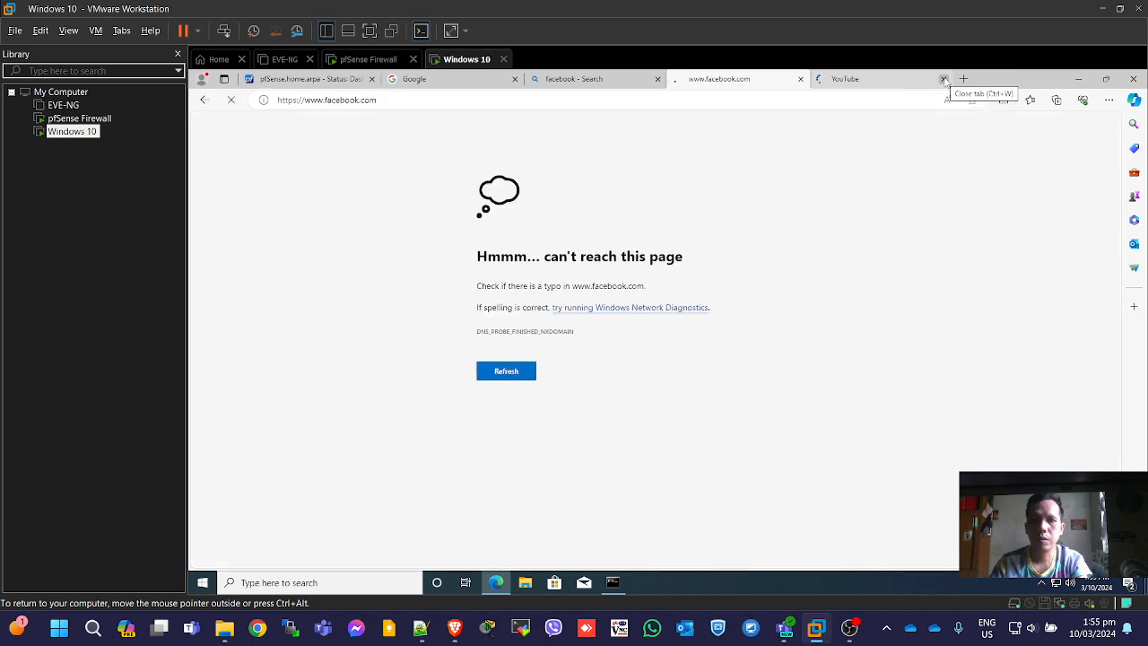
pyautogui.click(513, 375)
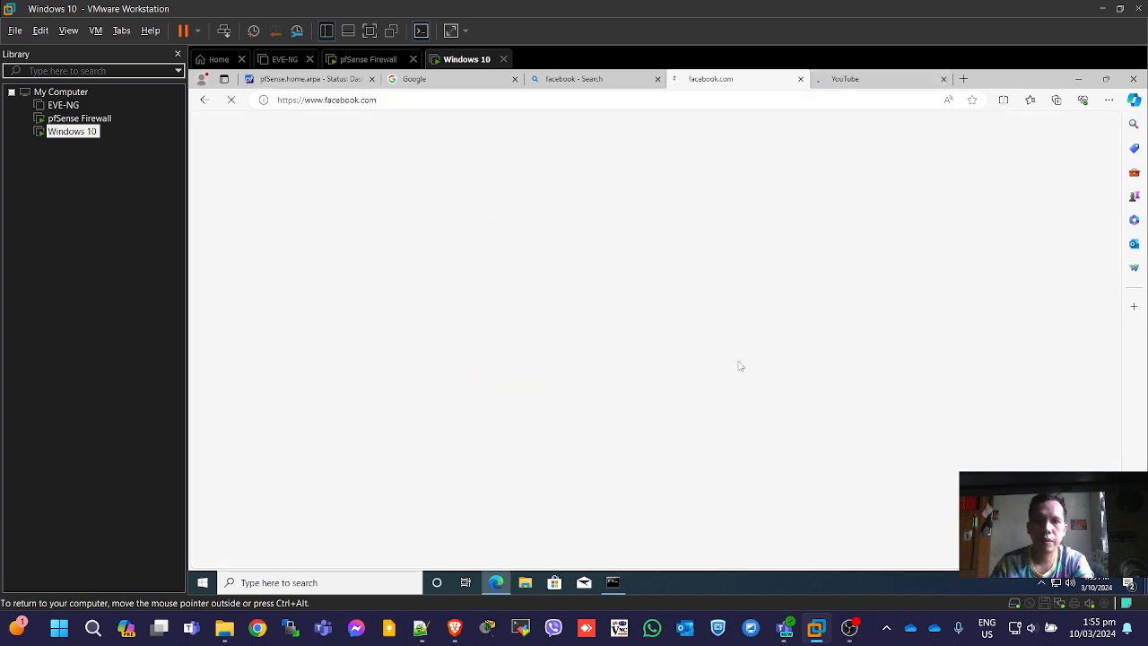
pyautogui.click(515, 374)
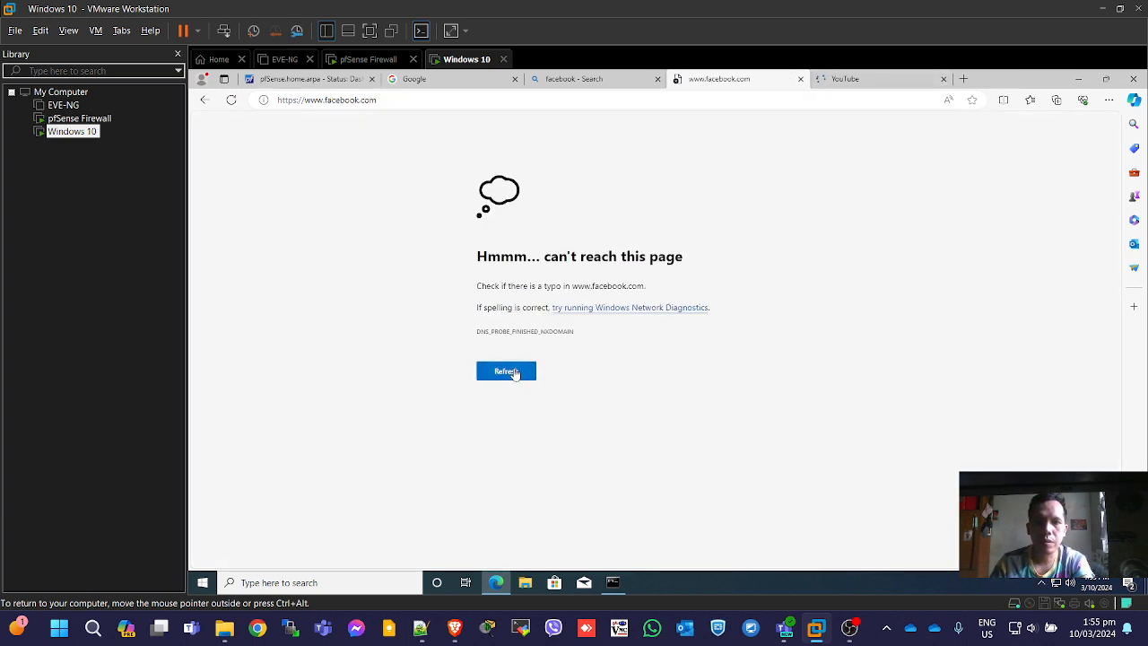
pyautogui.click(515, 374)
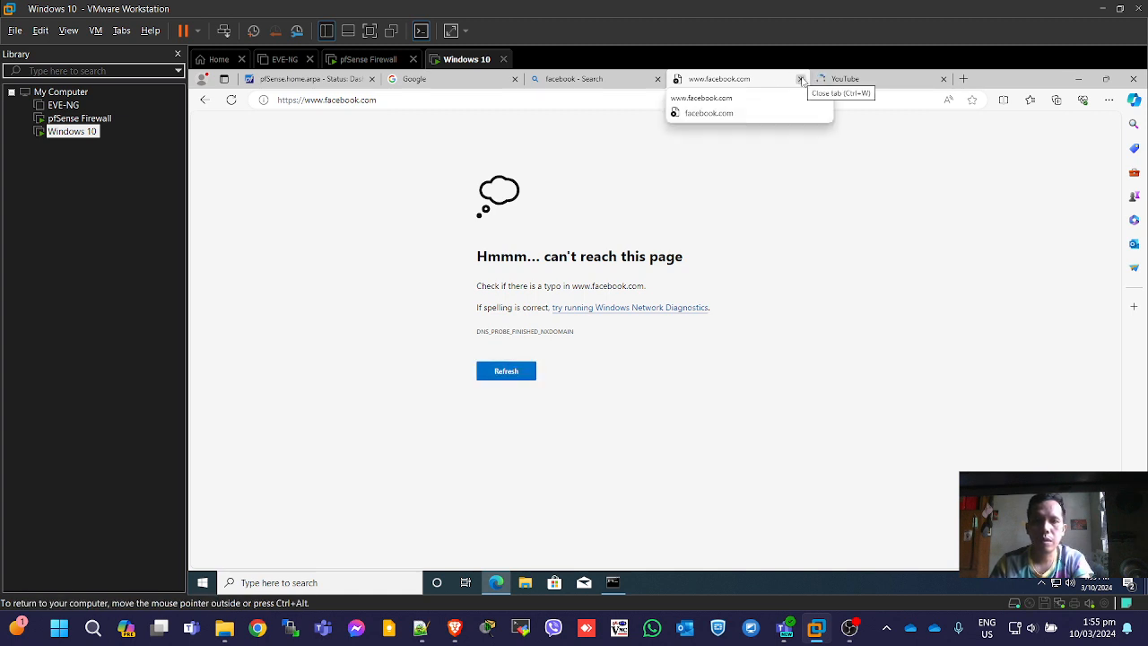
pyautogui.click(570, 79)
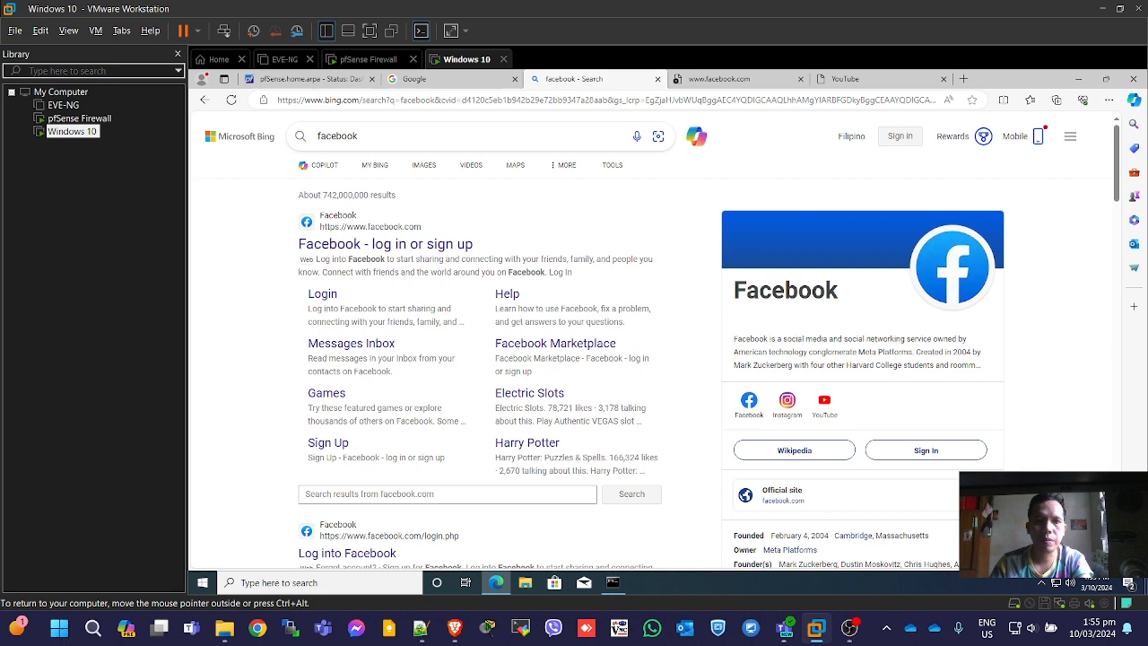
pyautogui.click(718, 79)
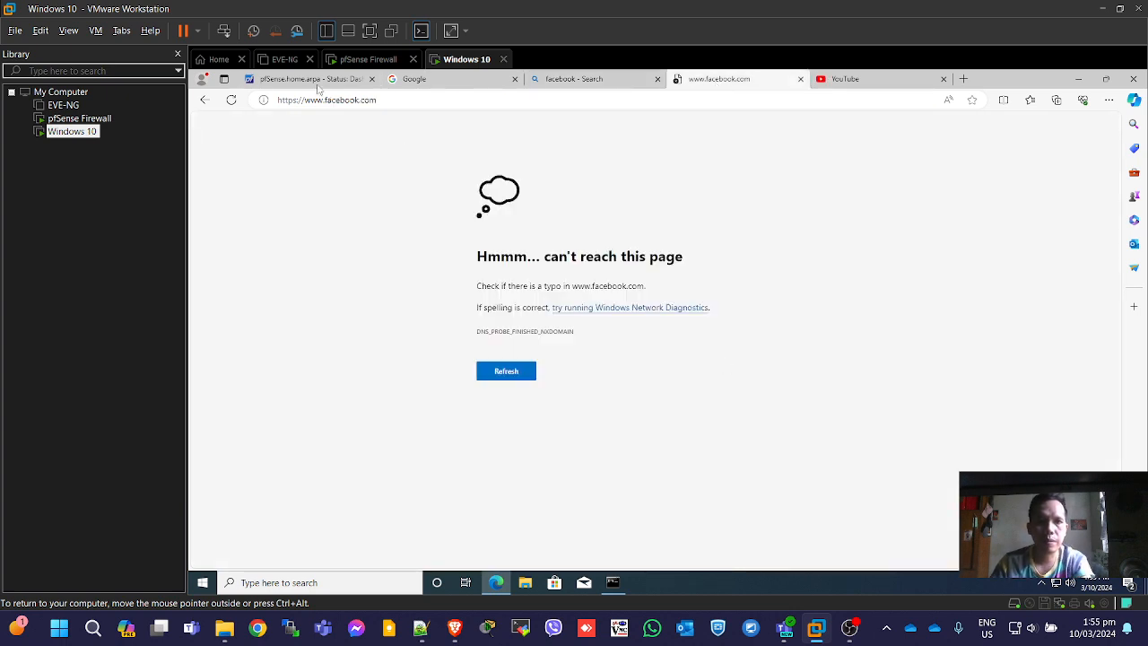
pyautogui.click(316, 80)
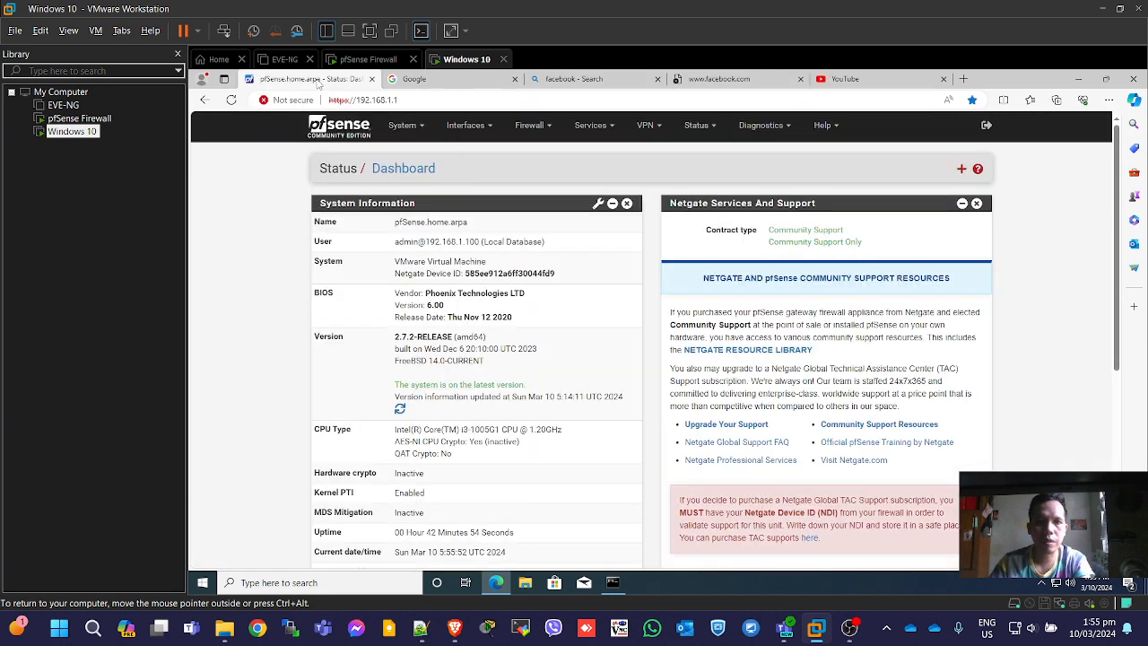
# Go to Services > DNS Resolver and delete the facebook.com domain override.
pyautogui.click(594, 125)
pyautogui.click(545, 128)
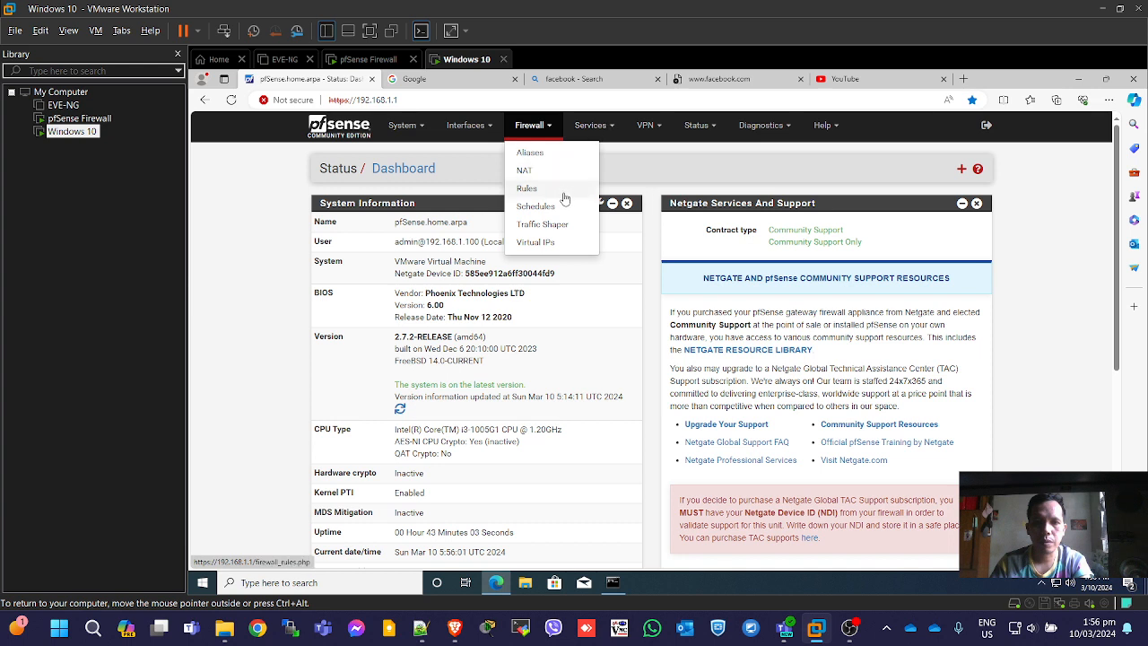
pyautogui.click(542, 226)
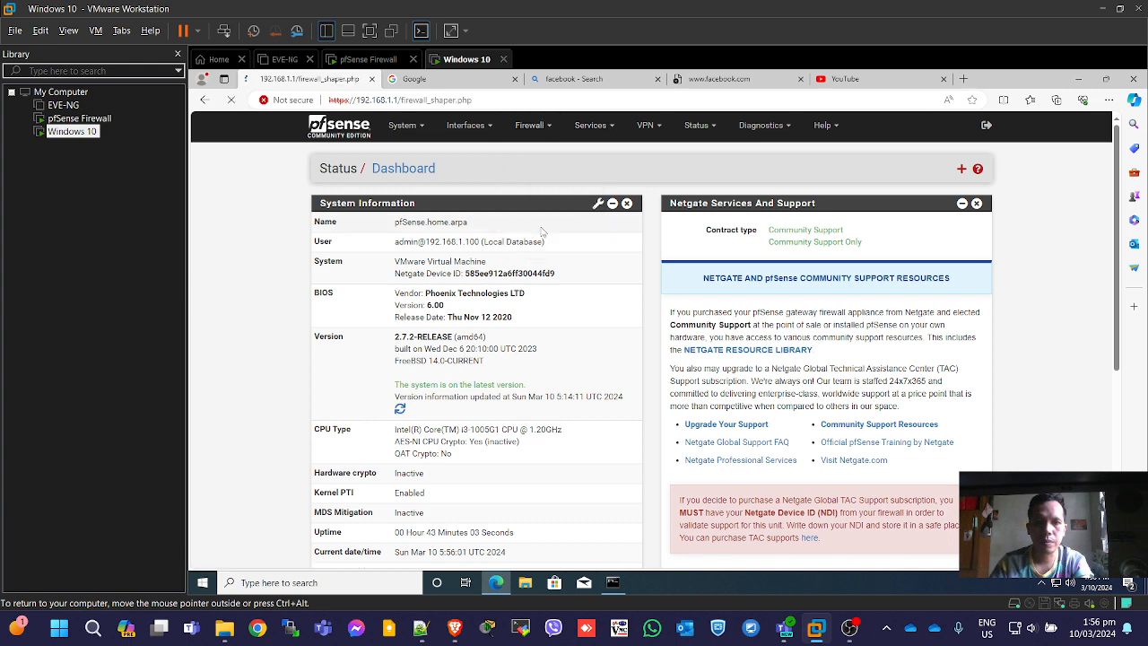
pyautogui.click(612, 128)
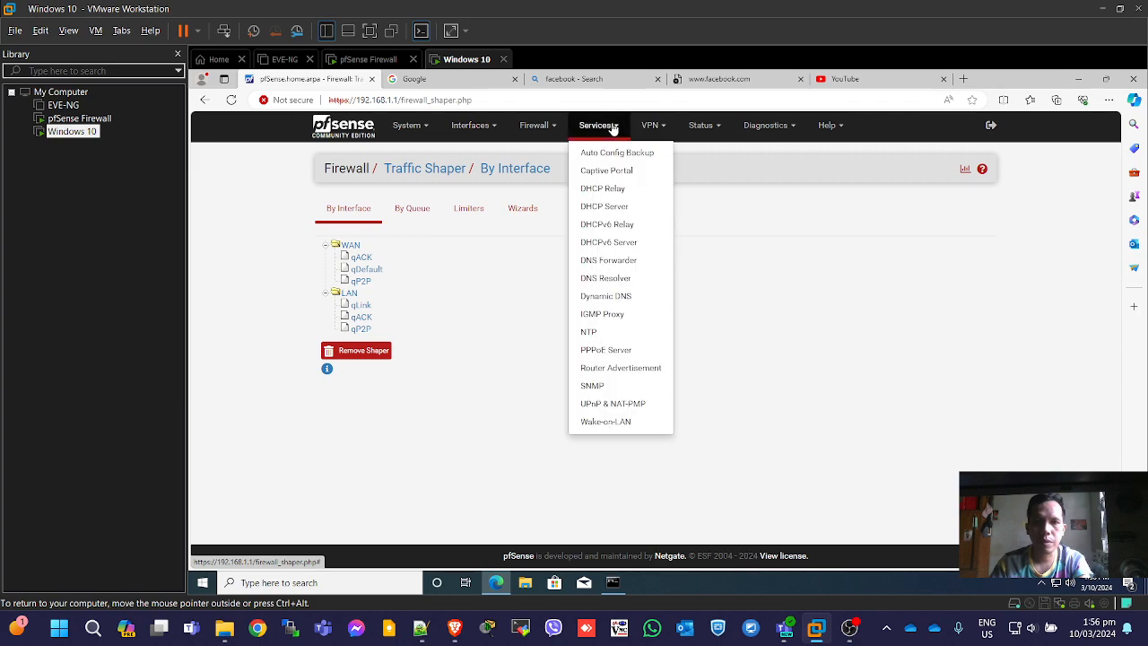
pyautogui.click(610, 278)
pyautogui.scroll(-15, 642, 330)
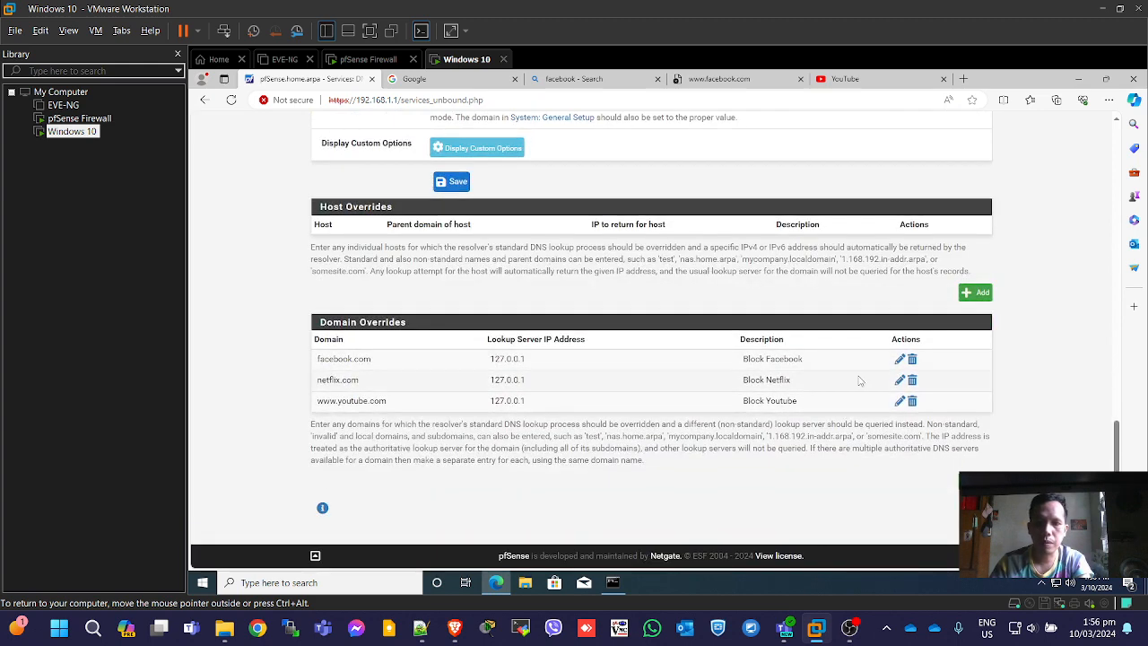
pyautogui.click(912, 359)
pyautogui.click(716, 167)
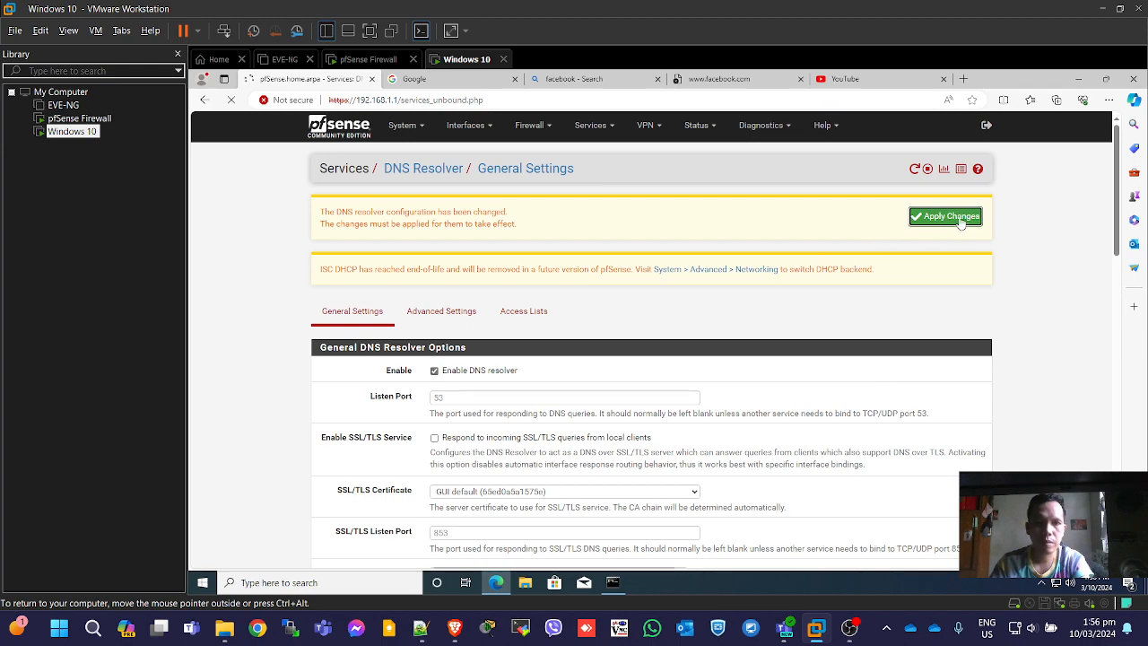
pyautogui.scroll(-20, 919, 395)
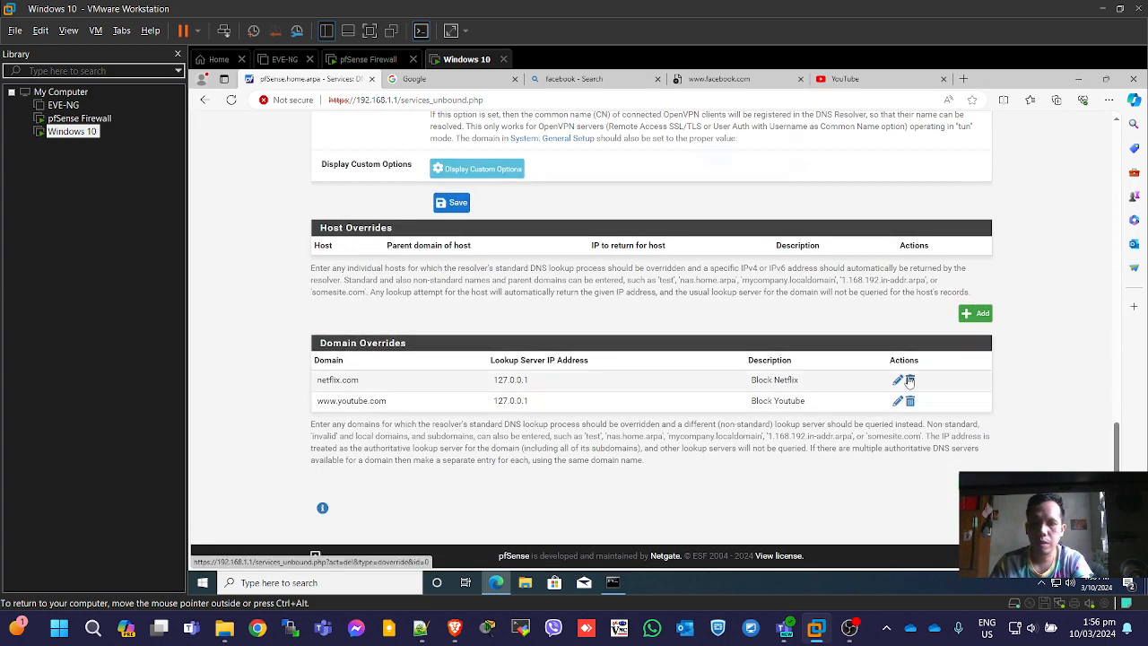
# Delete the netflix.com domain override and apply the DNS Resolver changes.
pyautogui.click(910, 381)
pyautogui.click(712, 164)
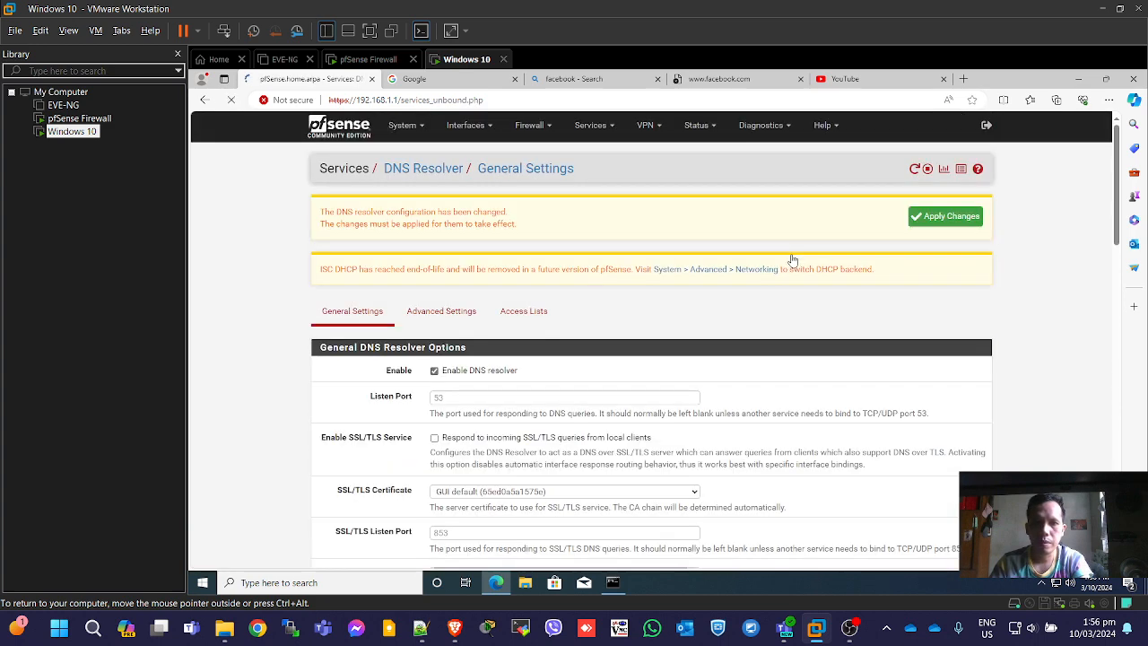
pyautogui.click(937, 219)
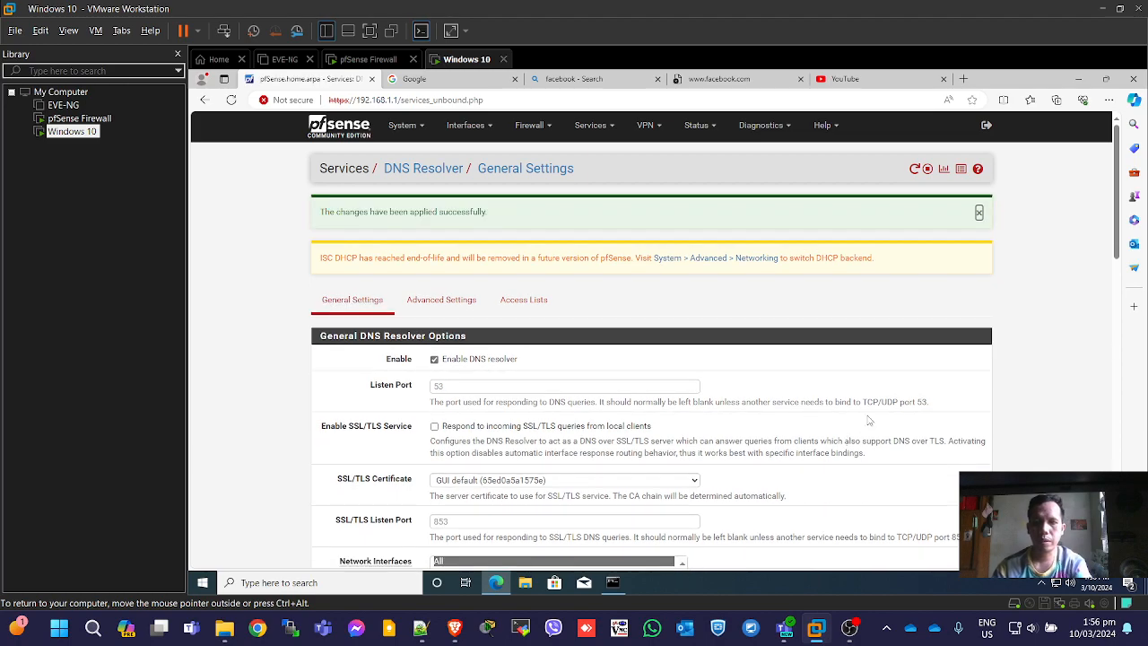
pyautogui.scroll(-3, 894, 401)
pyautogui.scroll(-15, 893, 401)
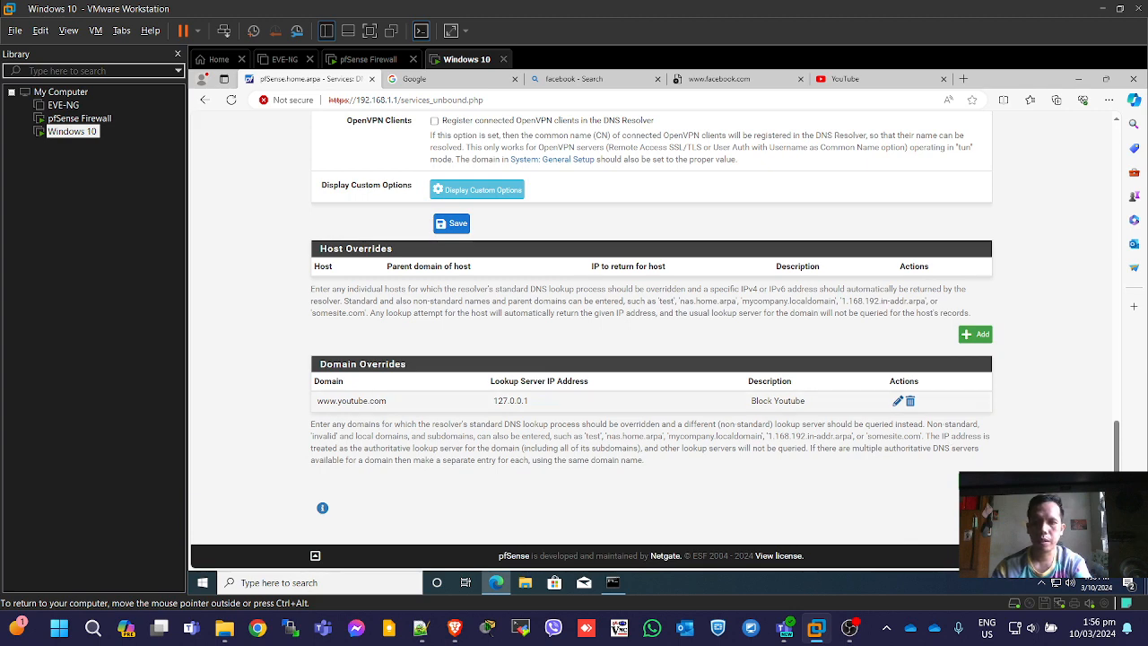
pyautogui.click(909, 400)
pyautogui.click(723, 161)
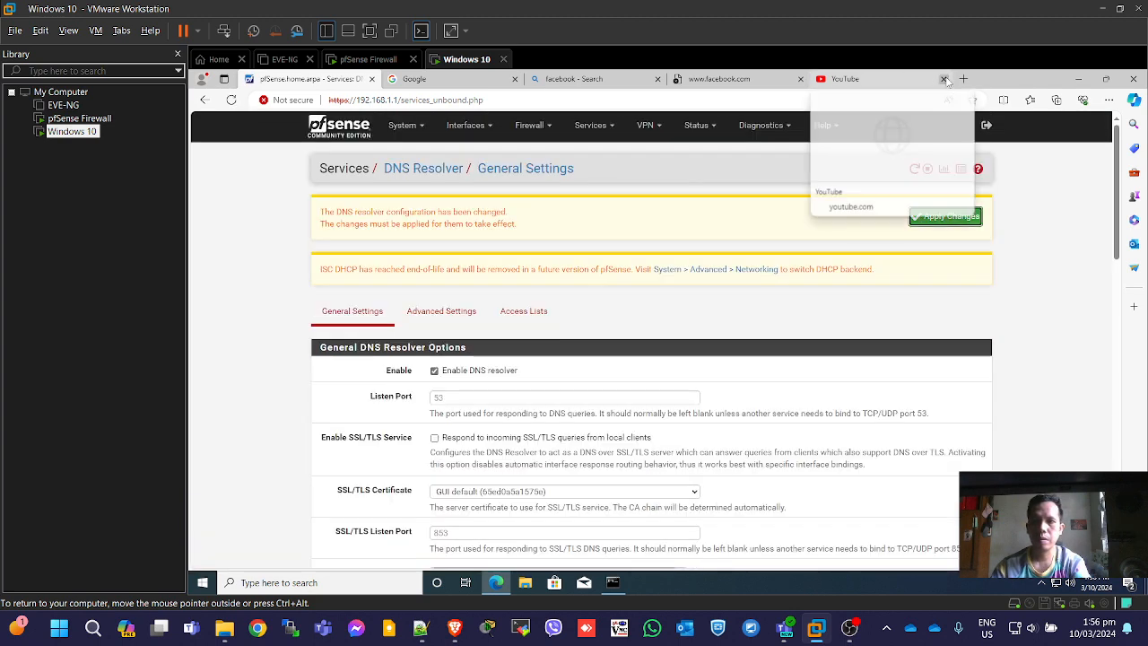
pyautogui.click(942, 79)
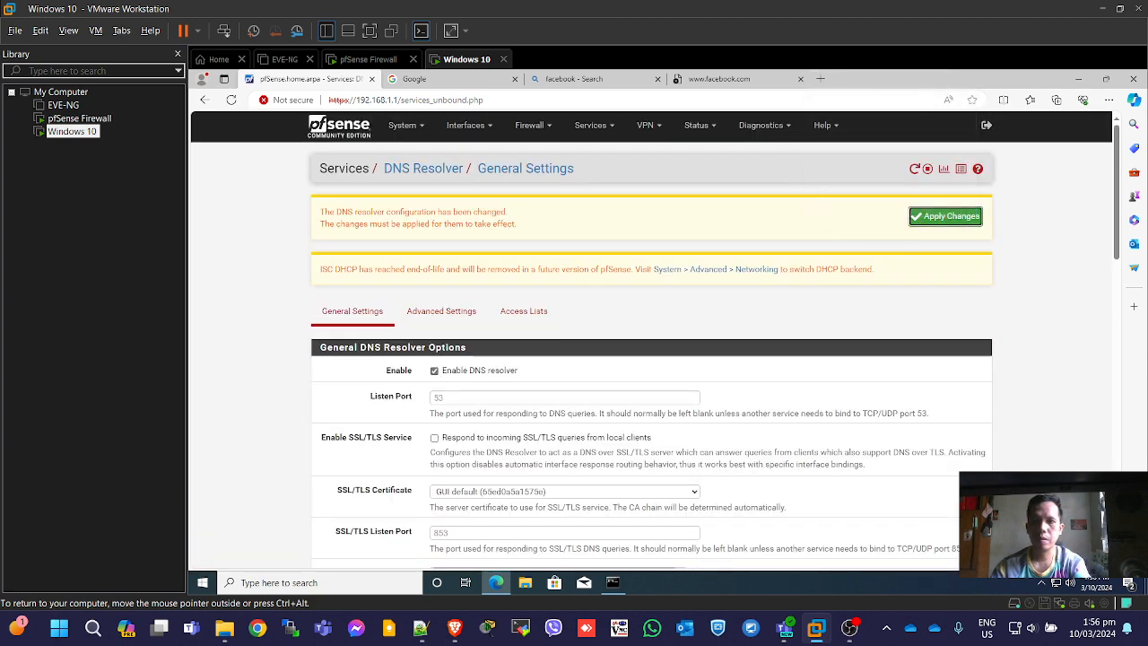
pyautogui.click(733, 79)
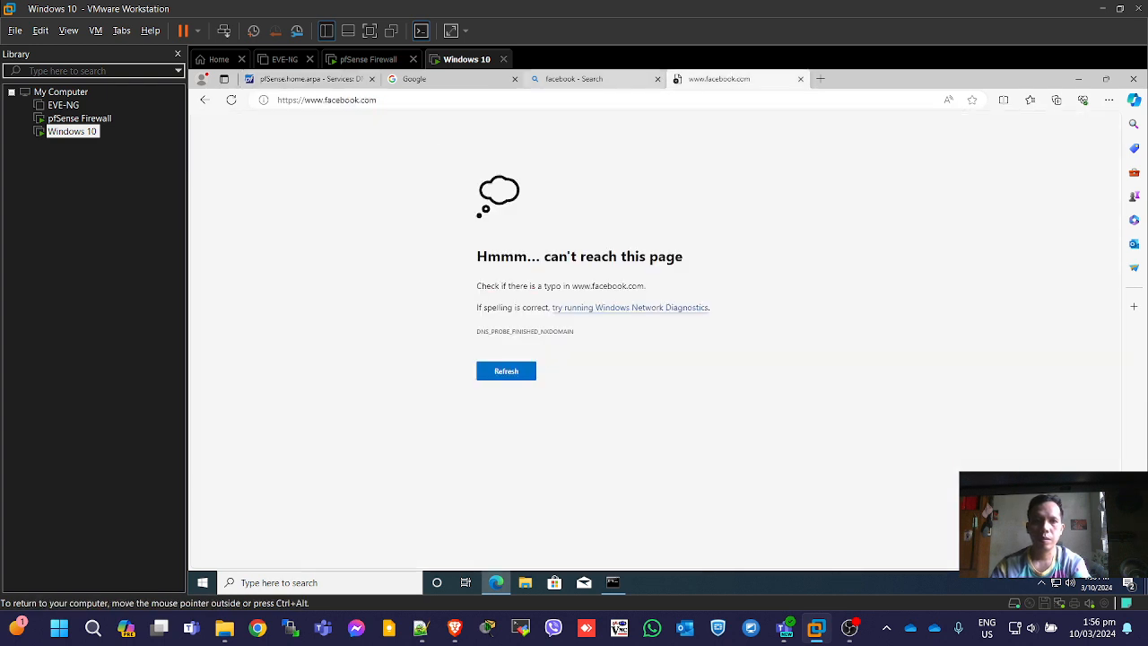
# Reload Facebook so its login page loads, open Netflix via a Google search, and restore Command Prompt.
pyautogui.click(235, 100)
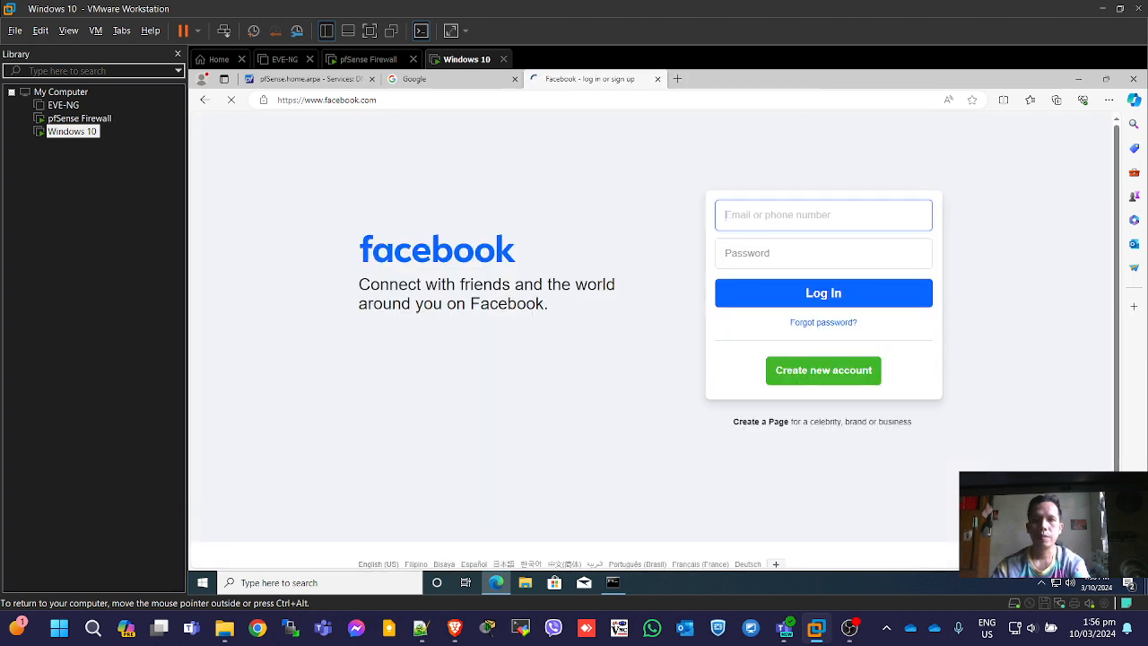
pyautogui.click(463, 79)
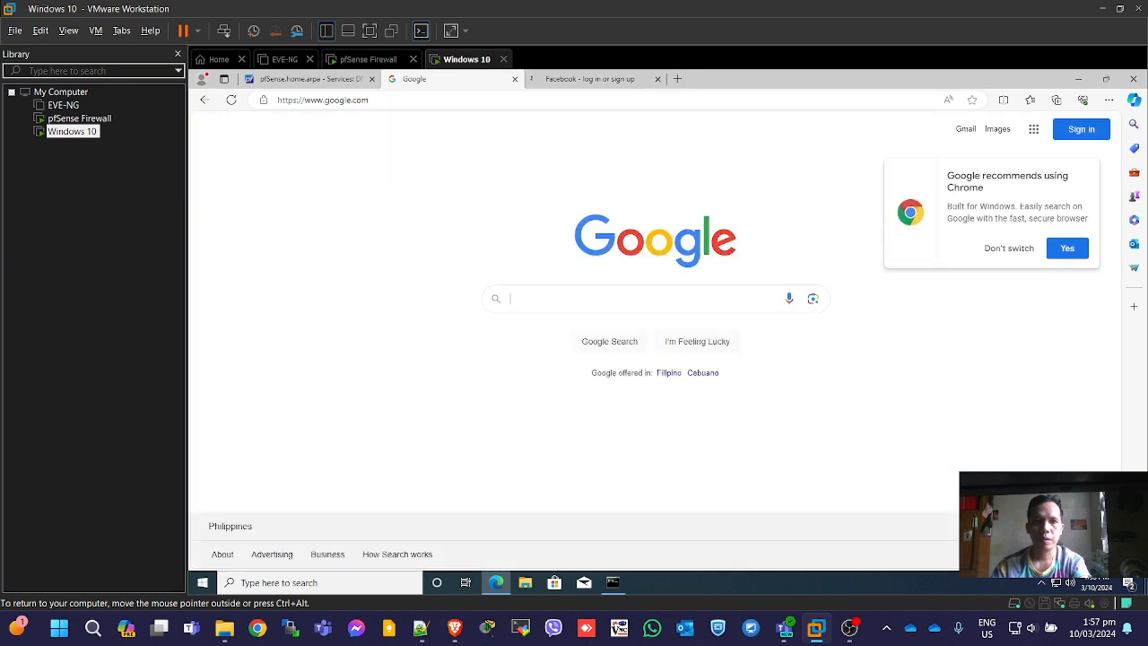
pyautogui.click(341, 99)
pyautogui.write('ne')
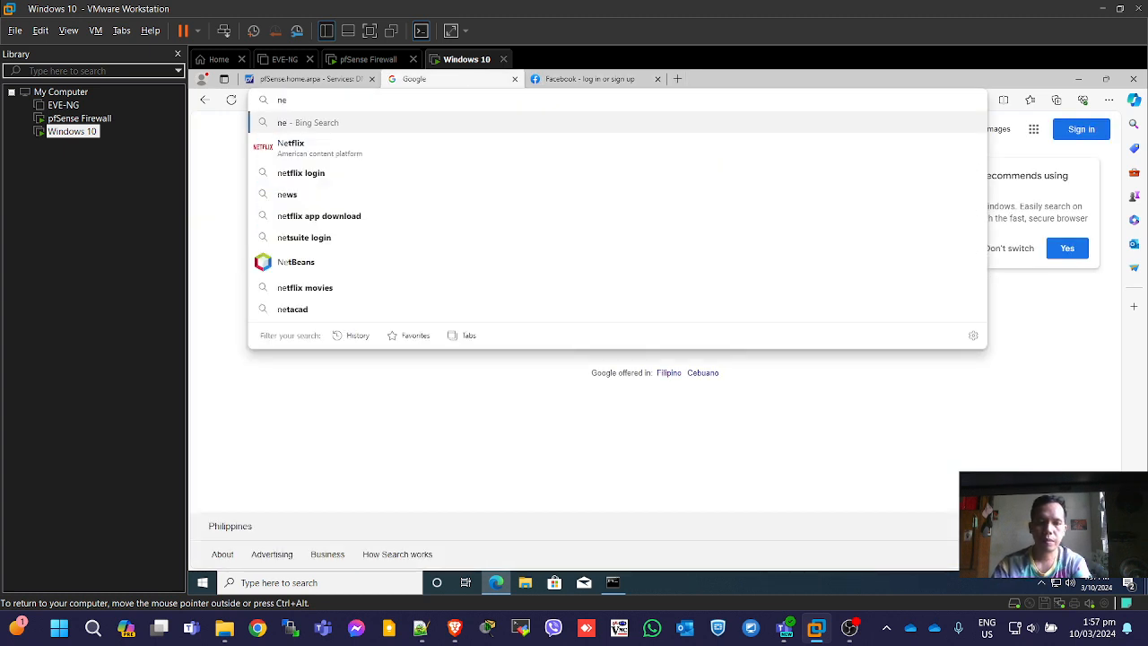
pyautogui.click(336, 149)
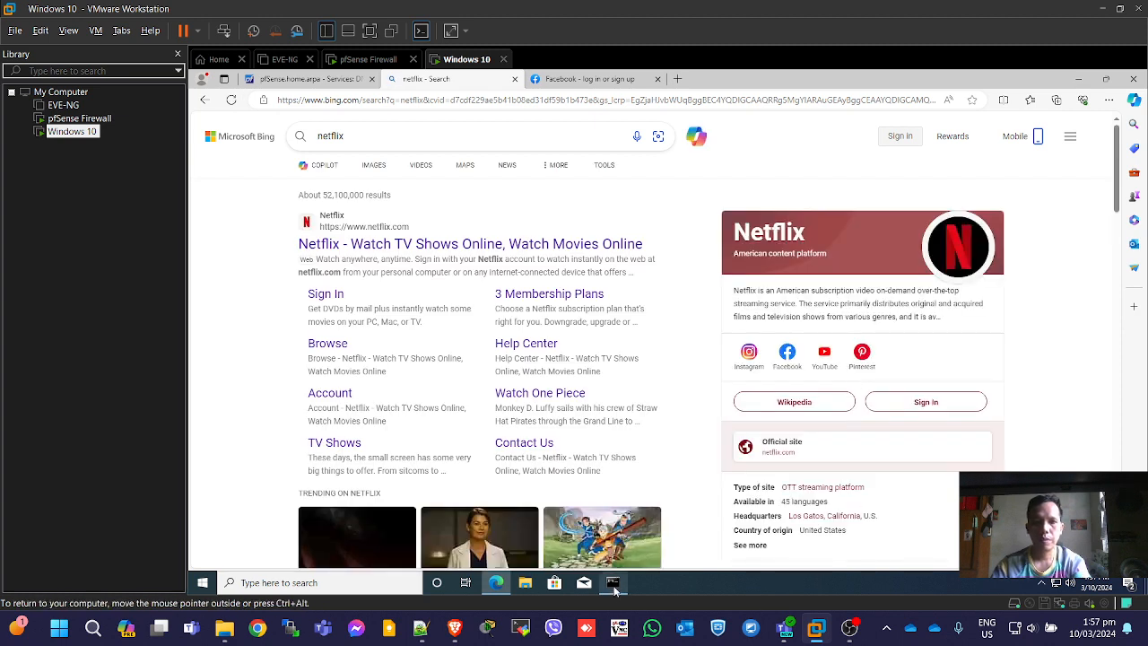
pyautogui.click(388, 244)
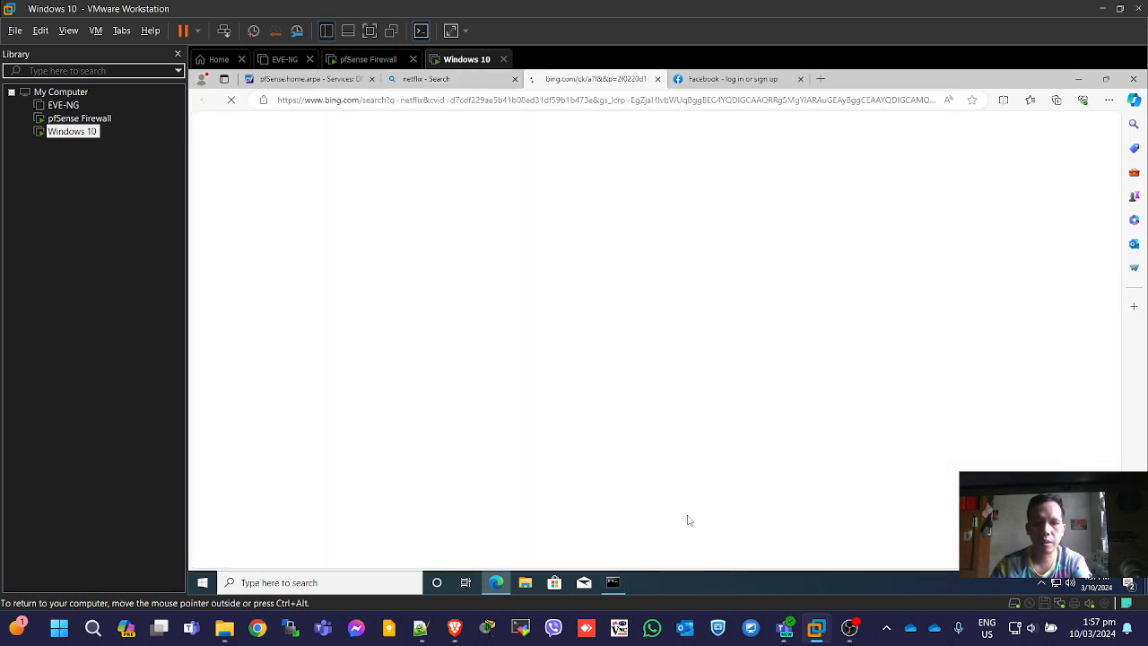
pyautogui.click(612, 582)
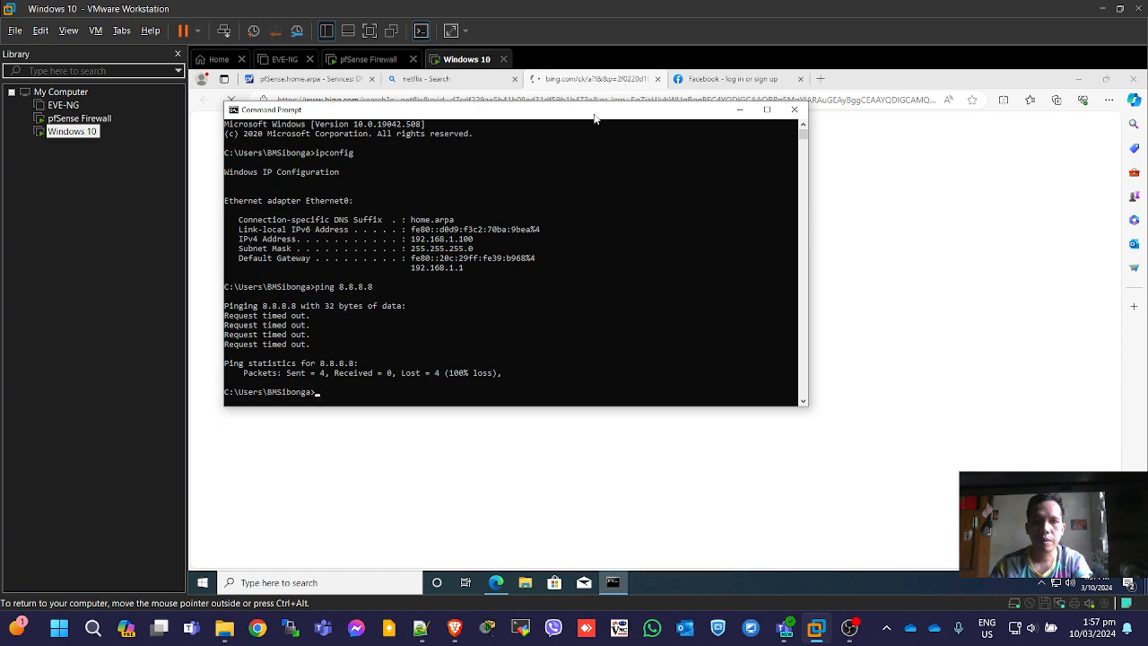
# Rerun ping 8.8.8.8 in Command Prompt, now showing 0% loss.
pyautogui.moveTo(594, 117); pyautogui.dragTo(856, 198)
pyautogui.press('Up')
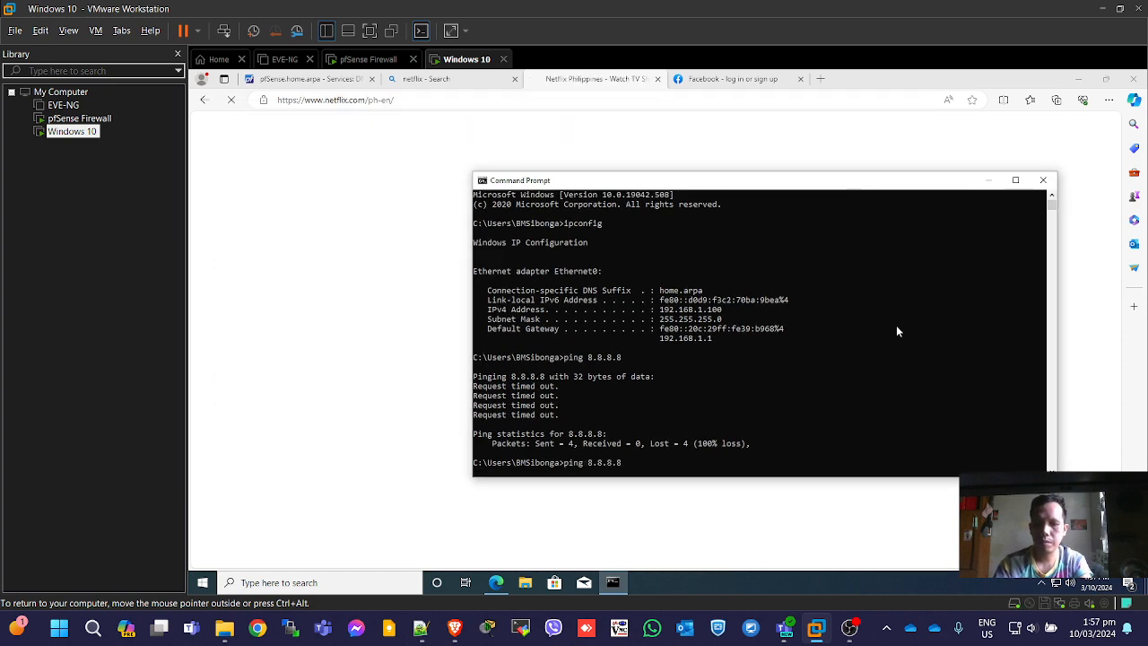
pyautogui.press('Return')
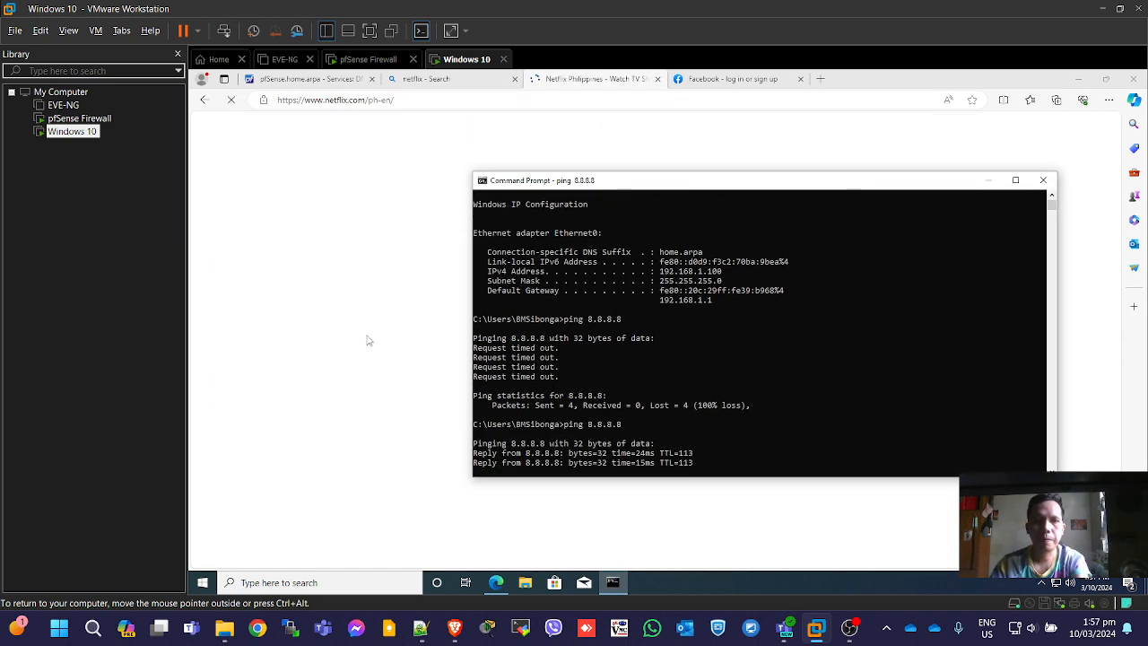
pyautogui.click(364, 339)
pyautogui.click(314, 80)
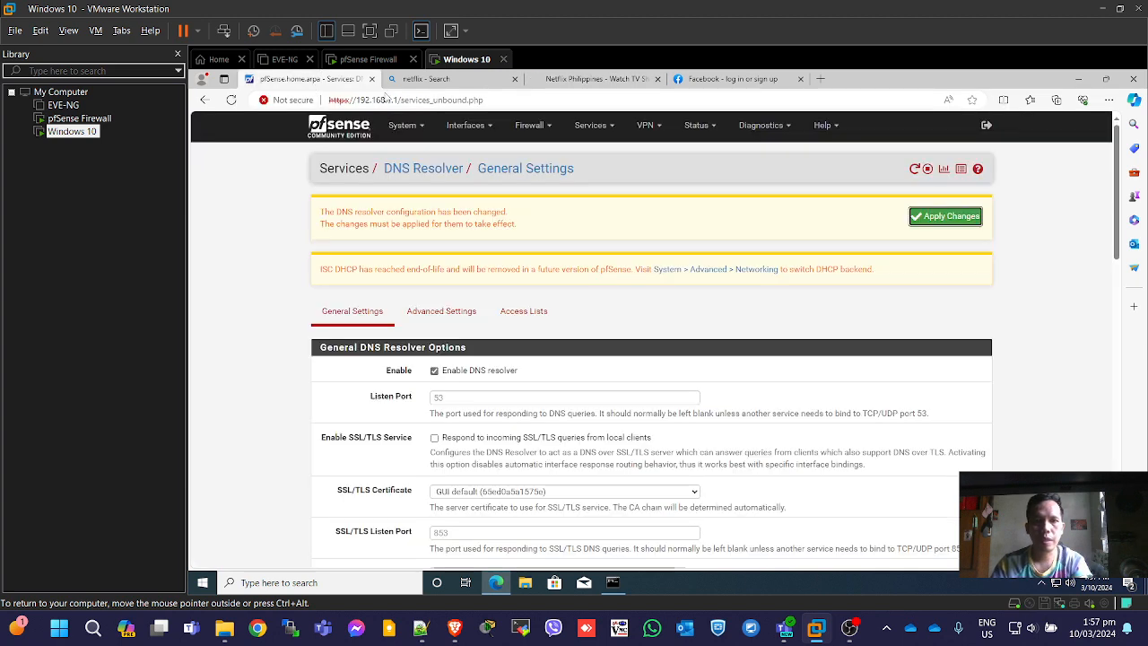
pyautogui.click(612, 582)
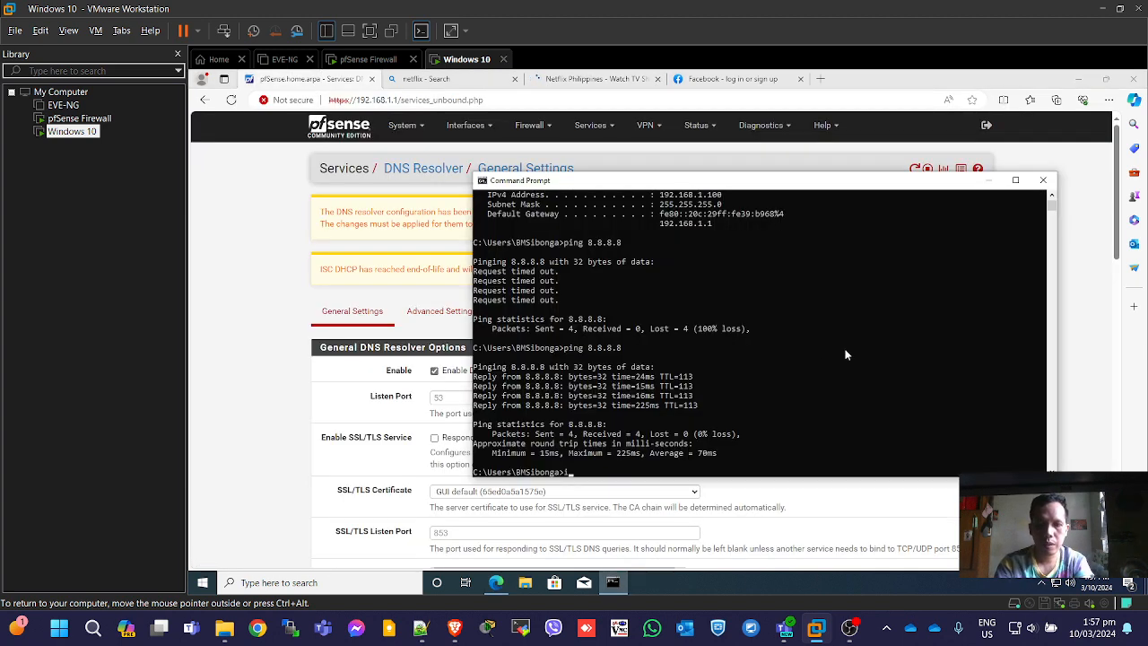
# Run ipconfig and highlight the VM's IPv4 address 192.168.1.100.
pyautogui.write('ipconfig')
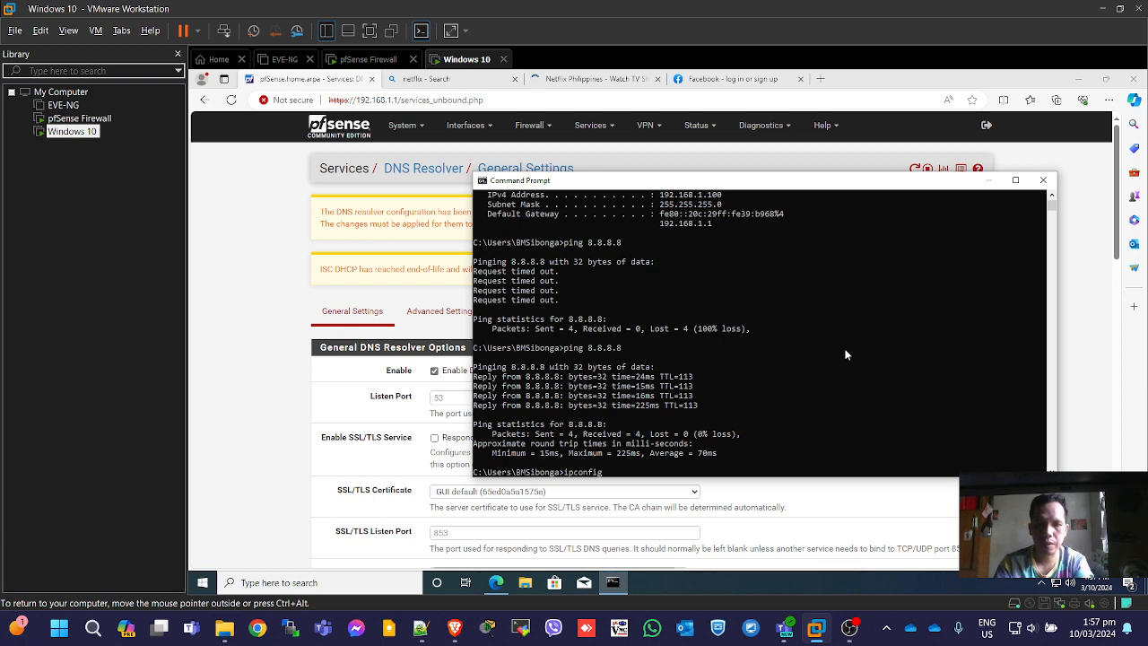
pyautogui.press('Return')
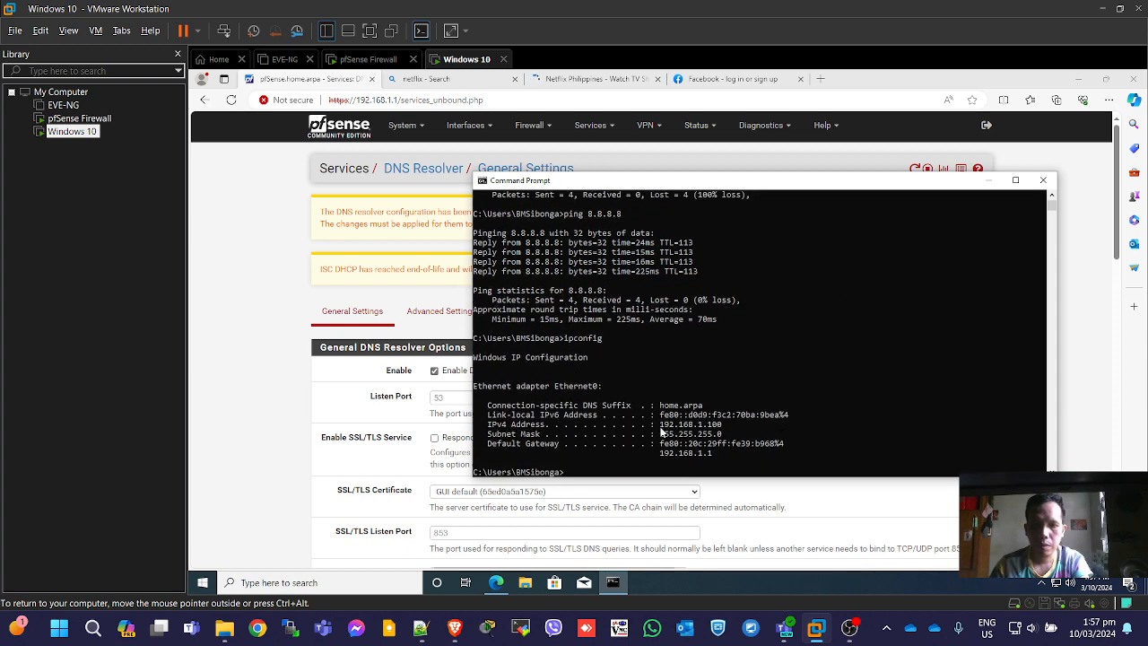
pyautogui.moveTo(662, 432); pyautogui.dragTo(723, 429)
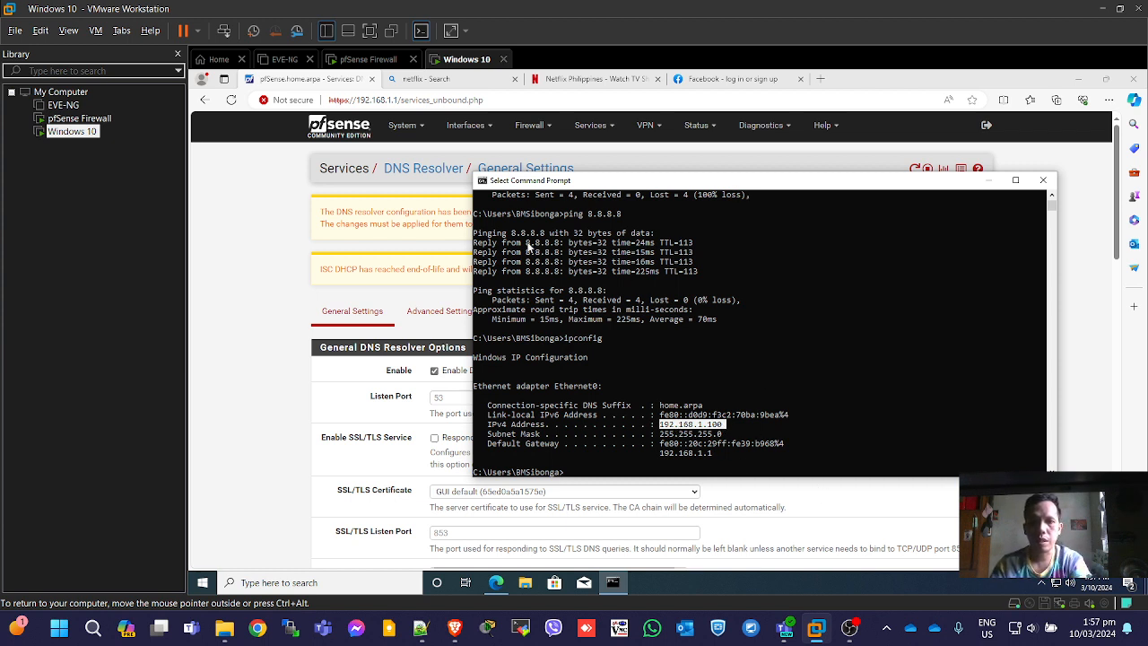
pyautogui.click(306, 81)
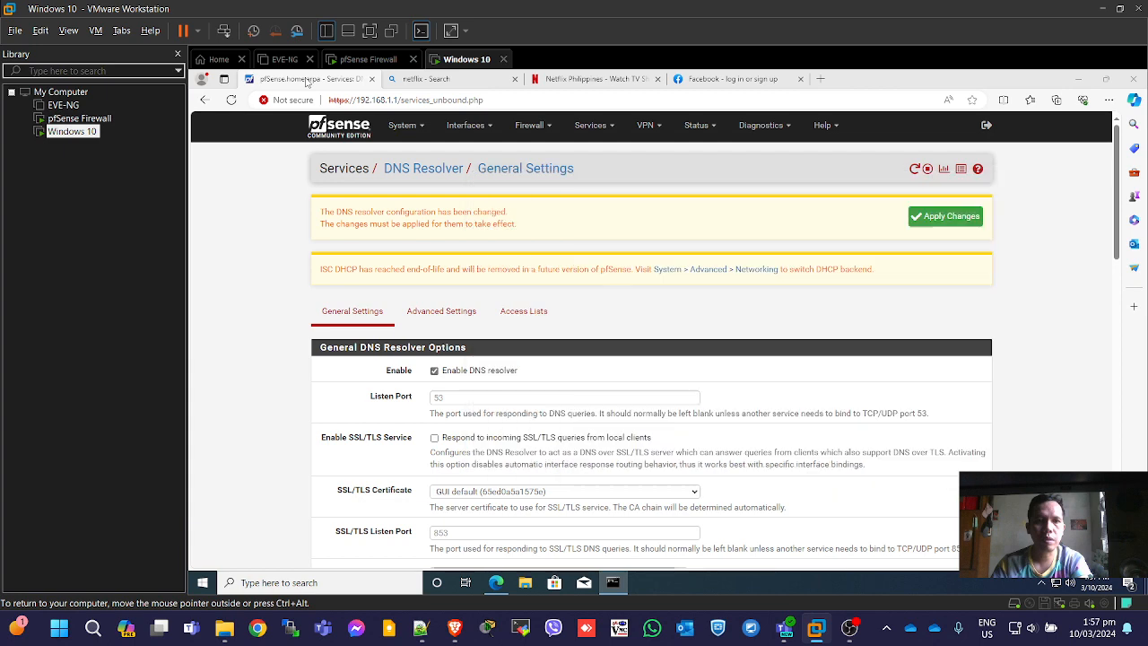
# Check the WhitelistIP alias for 192.168.1.100 under Firewall > Aliases, then go to Firewall > Rules.
pyautogui.click(553, 127)
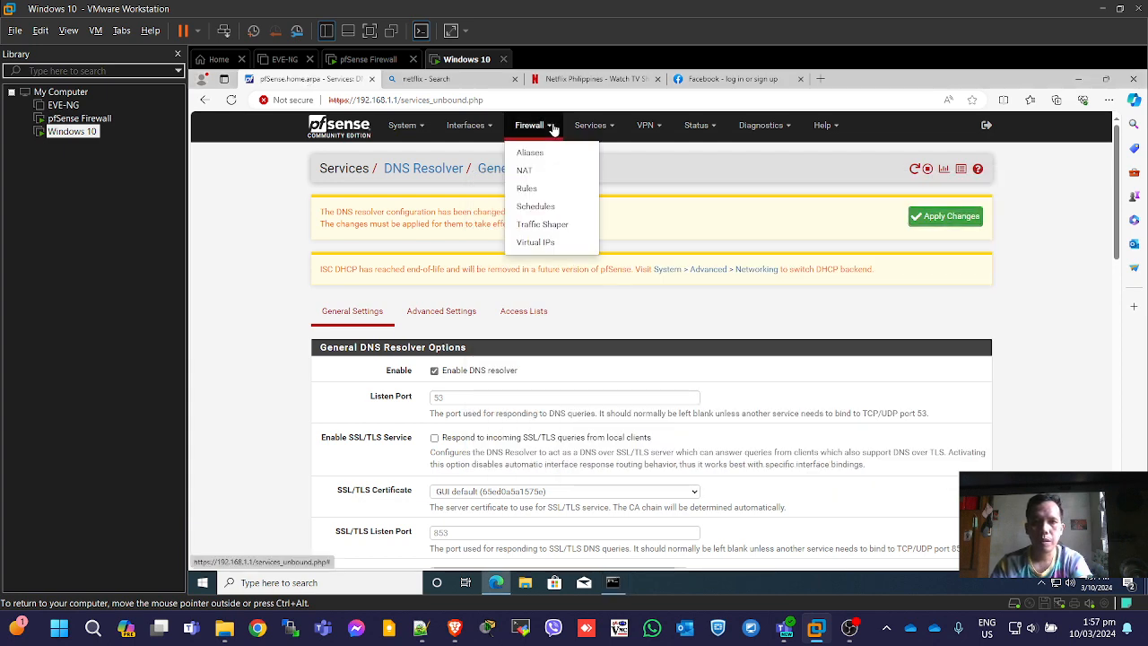
pyautogui.click(549, 155)
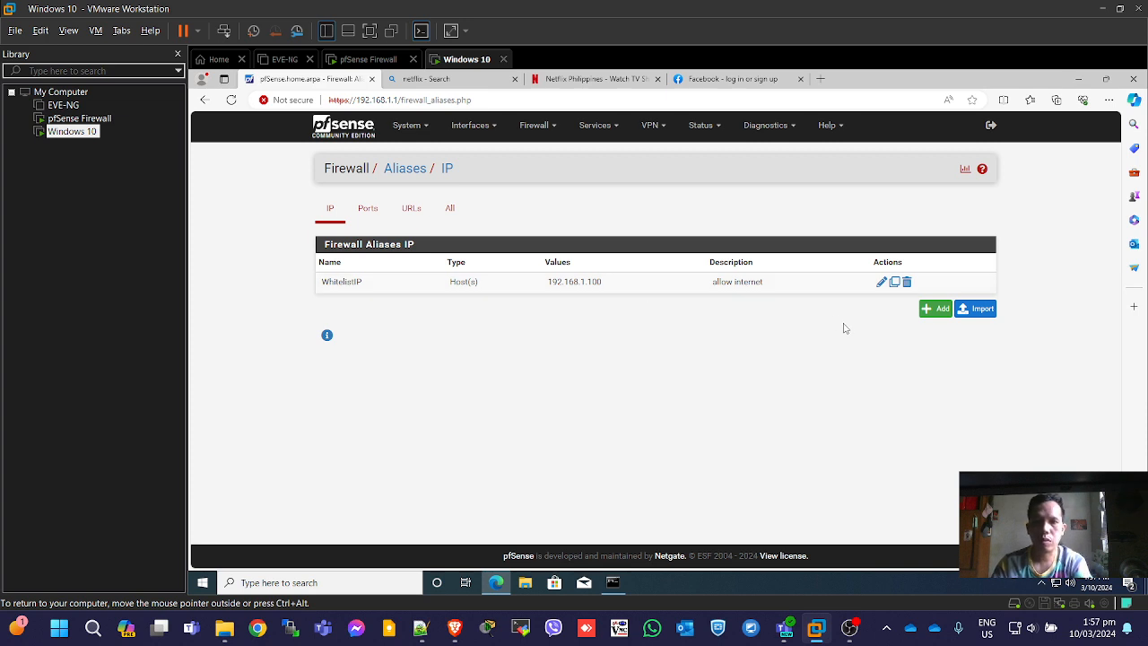
pyautogui.click(555, 128)
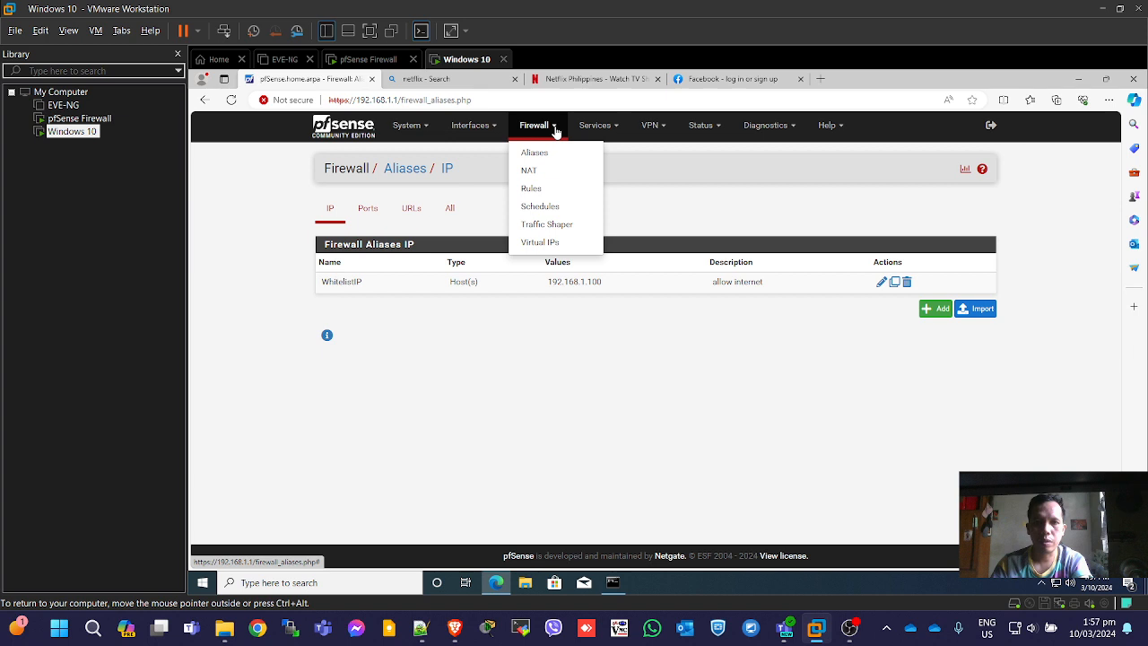
pyautogui.click(531, 190)
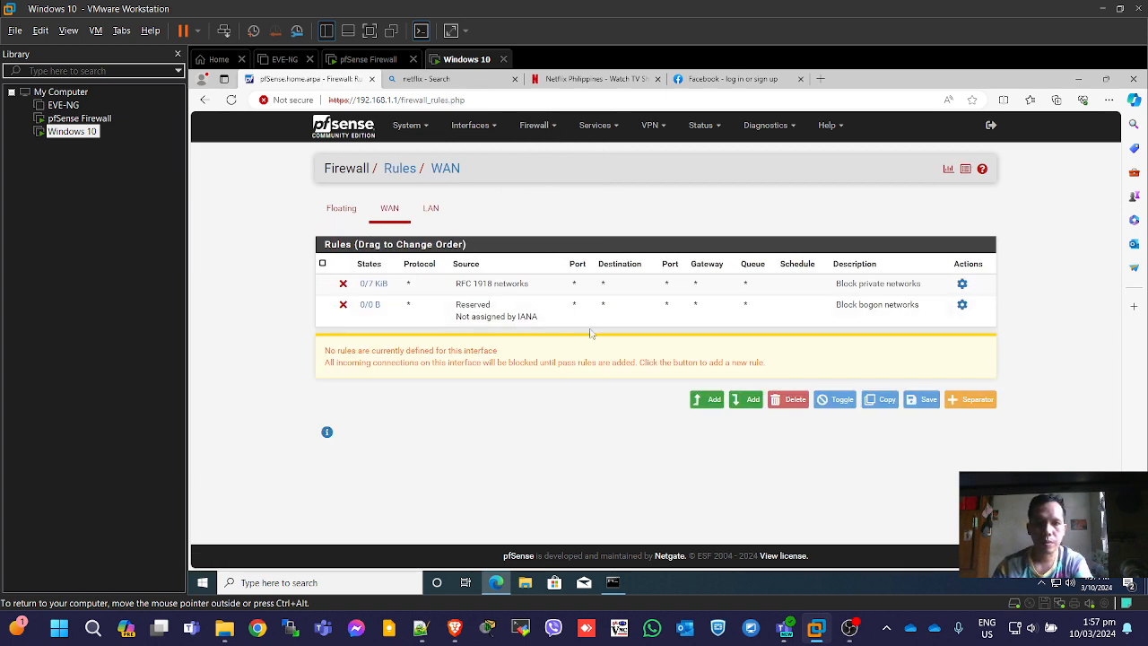
# On the LAN rules, disable the 'allow internet' WhitelistIP rule and apply the change.
pyautogui.click(430, 208)
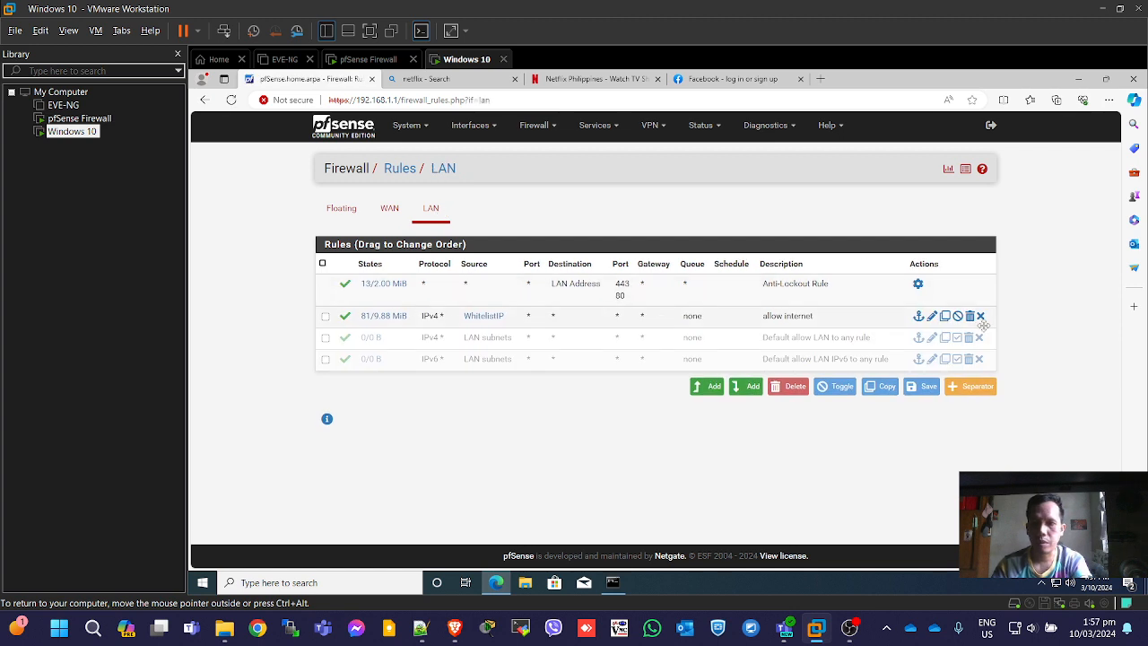
pyautogui.moveTo(395, 316)
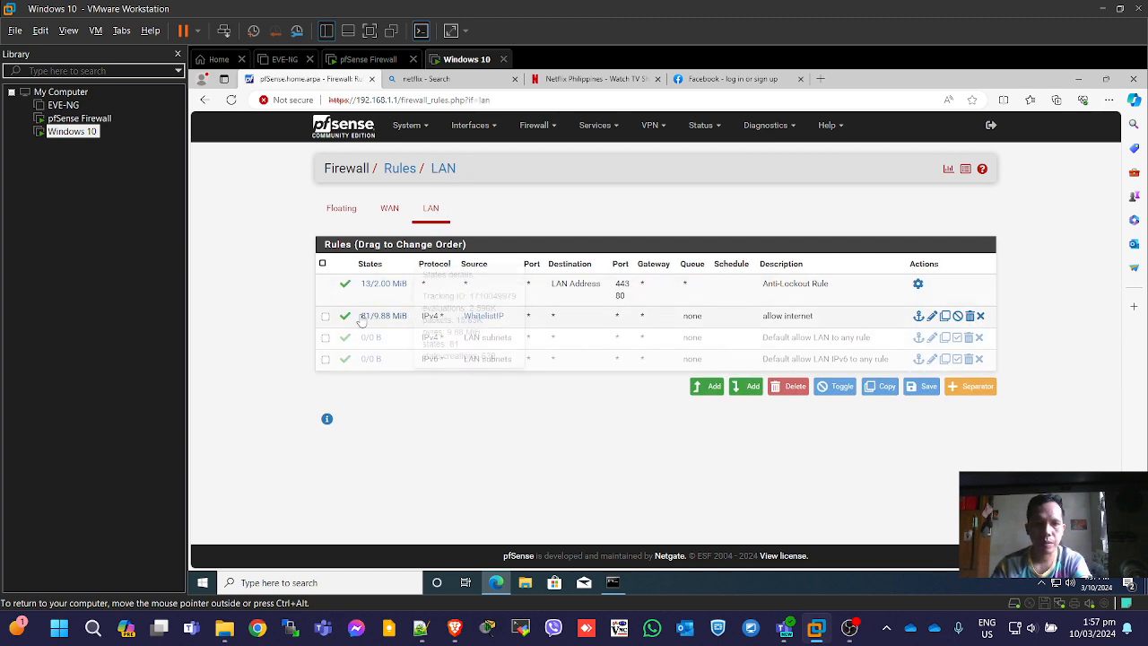
pyautogui.click(326, 317)
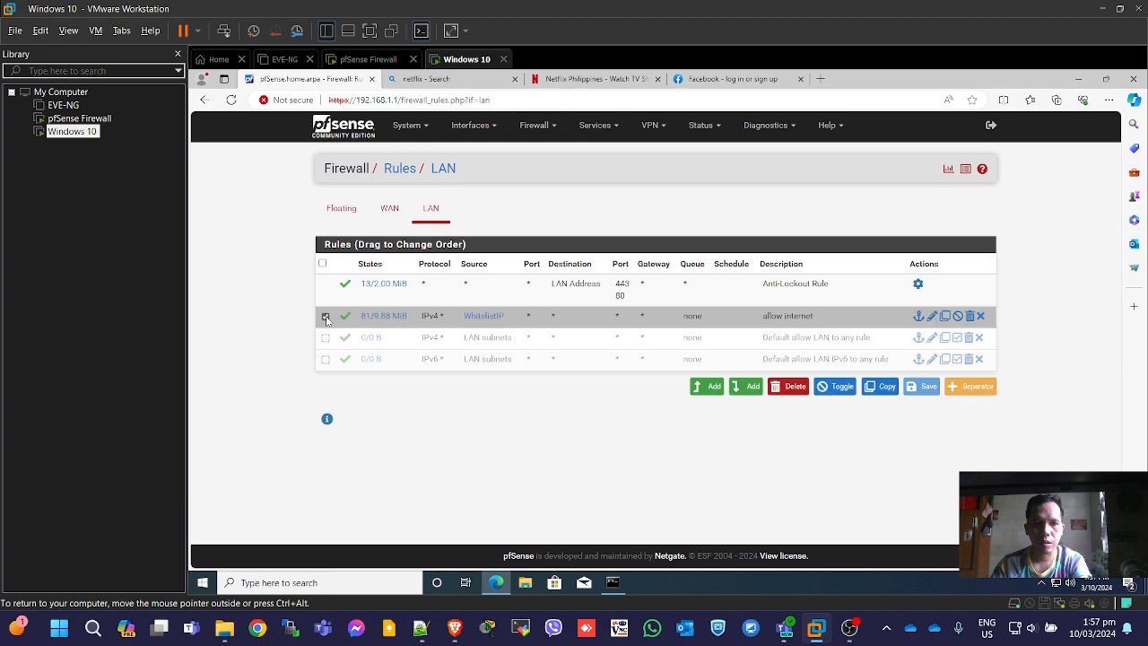
pyautogui.click(325, 316)
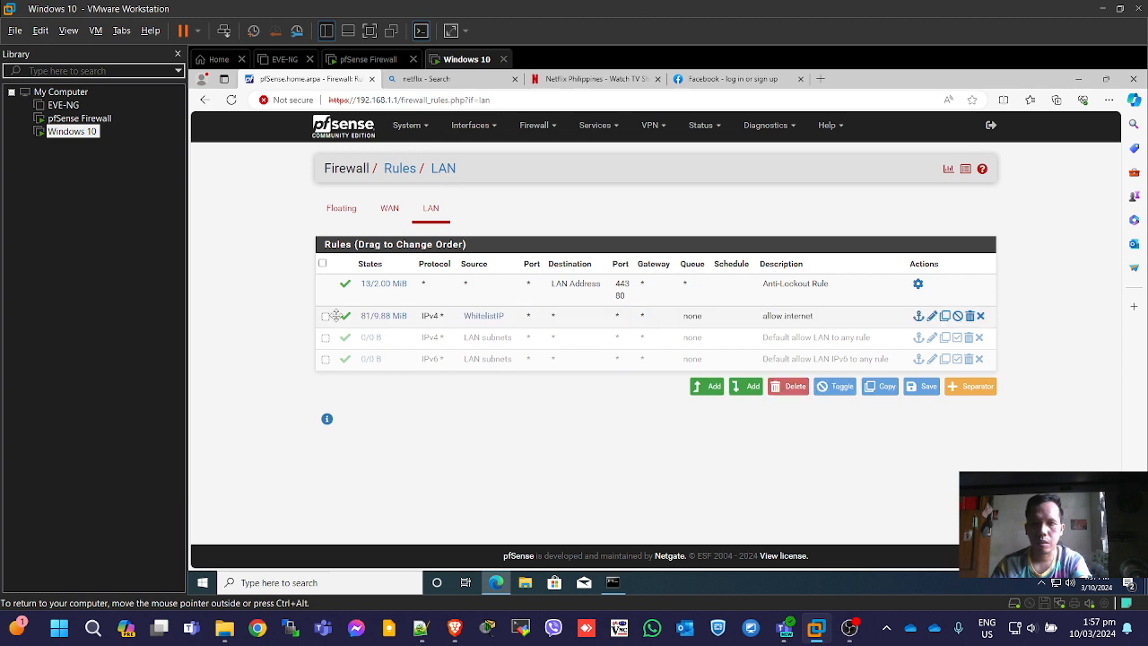
pyautogui.click(958, 317)
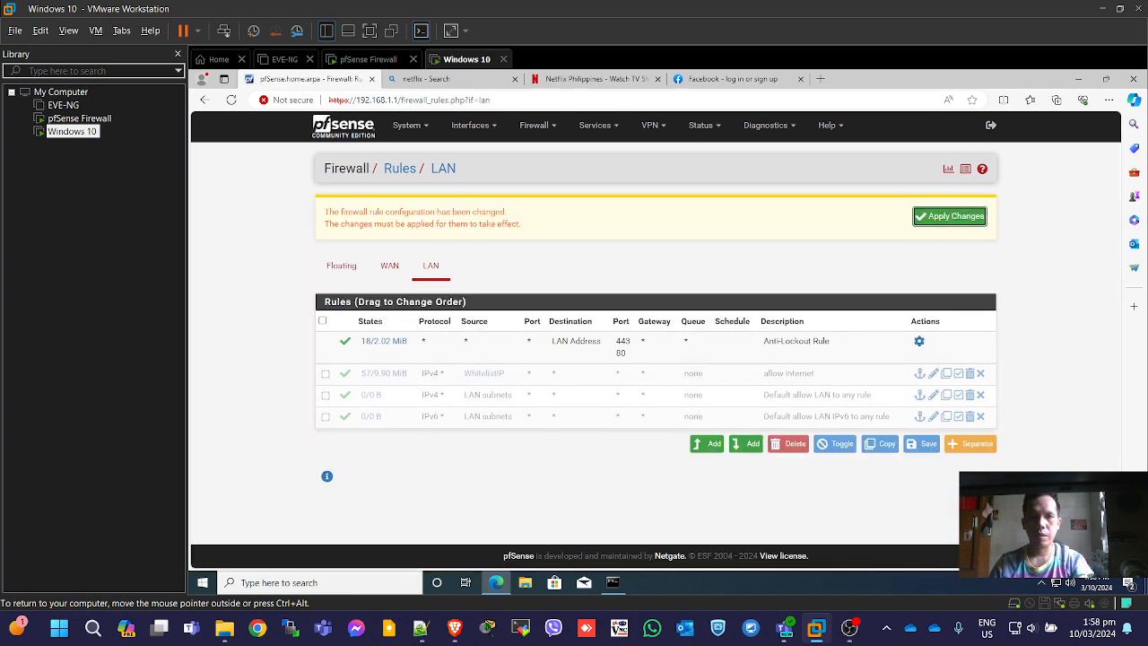
pyautogui.click(949, 217)
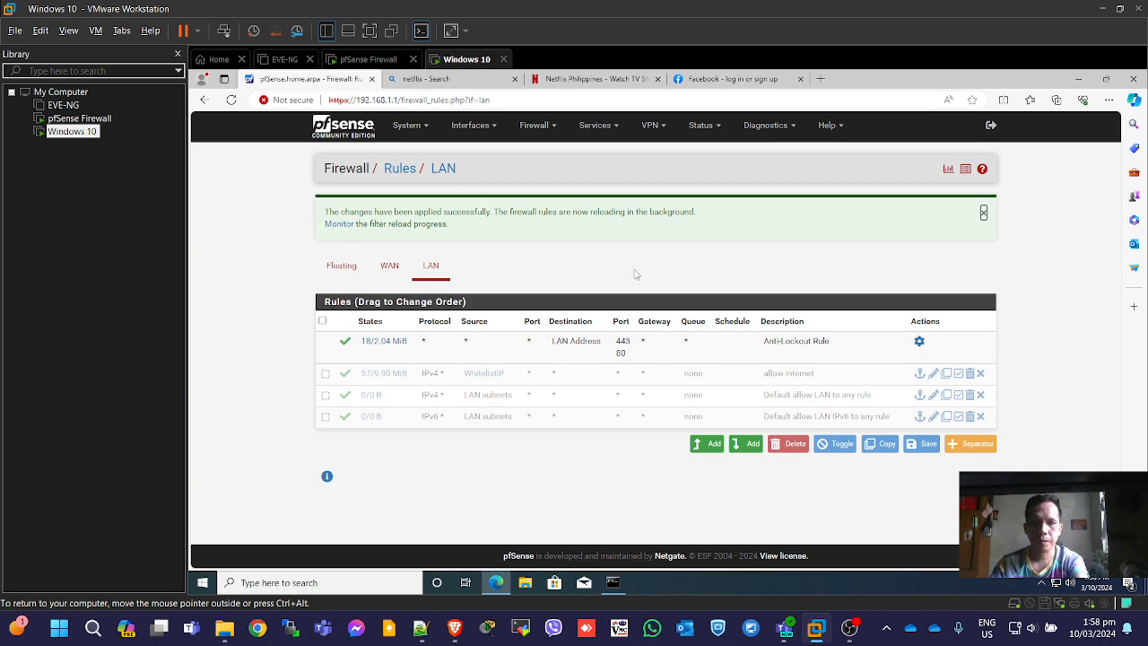
# Load google.com in a new tab to test internet access with the rule disabled.
pyautogui.click(821, 78)
pyautogui.write('goog')
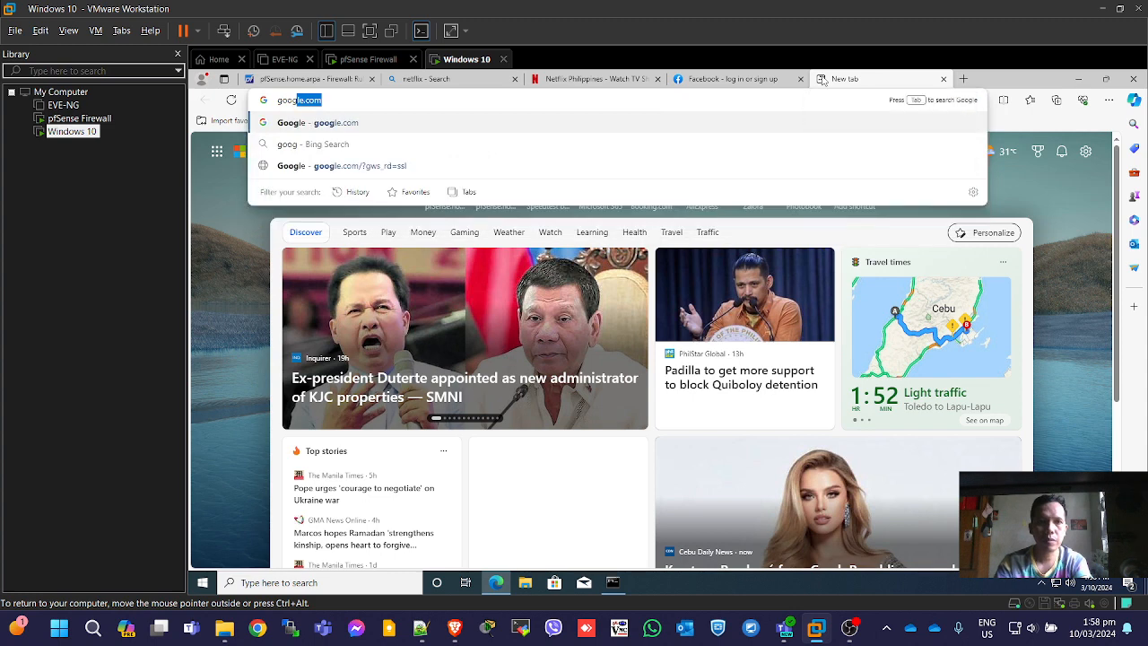
pyautogui.press('Return')
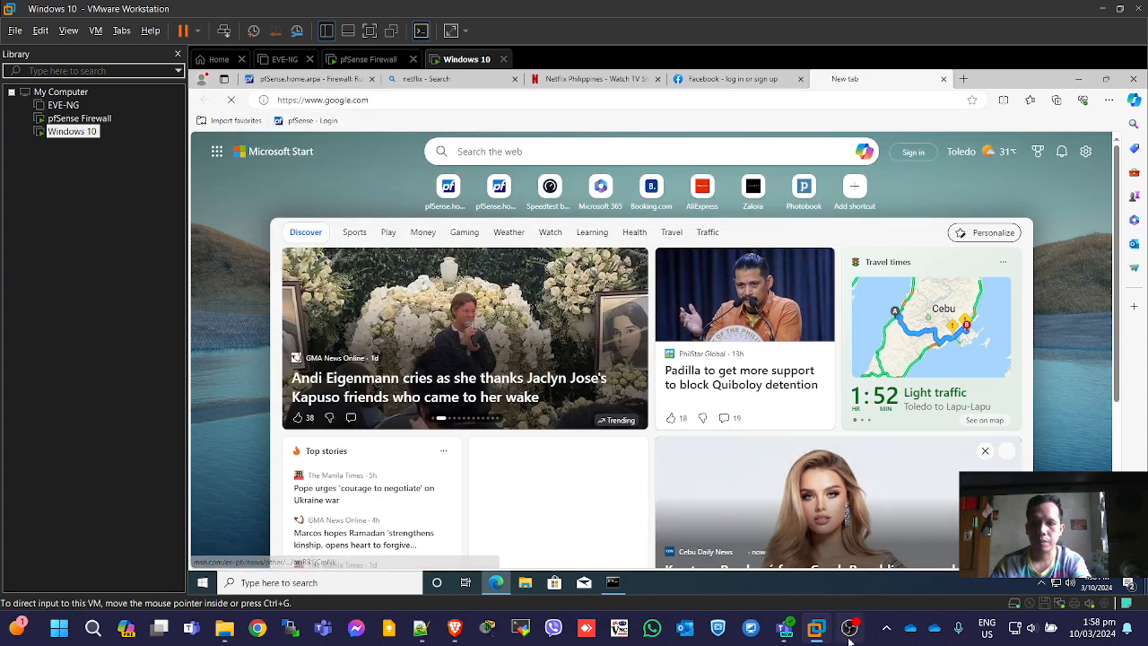
# Start a continuous ping 8.8.8.8 -t in Command Prompt.
pyautogui.click(613, 582)
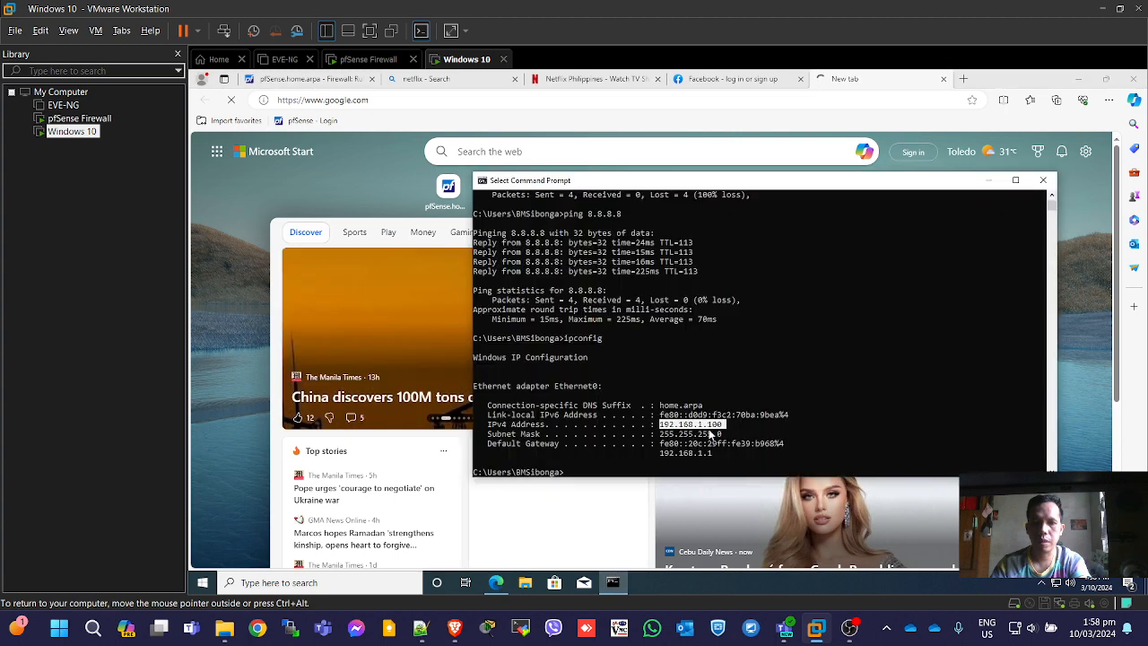
pyautogui.click(911, 401)
pyautogui.press('Up')
pyautogui.press('Up')
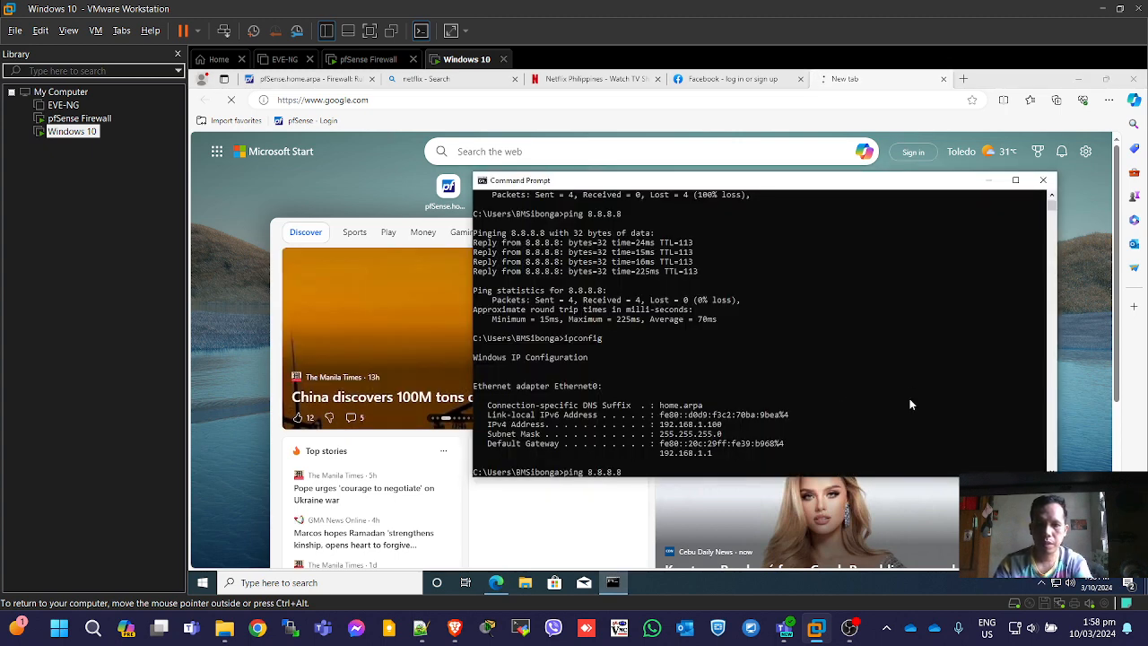
pyautogui.write('-t')
pyautogui.press('Return')
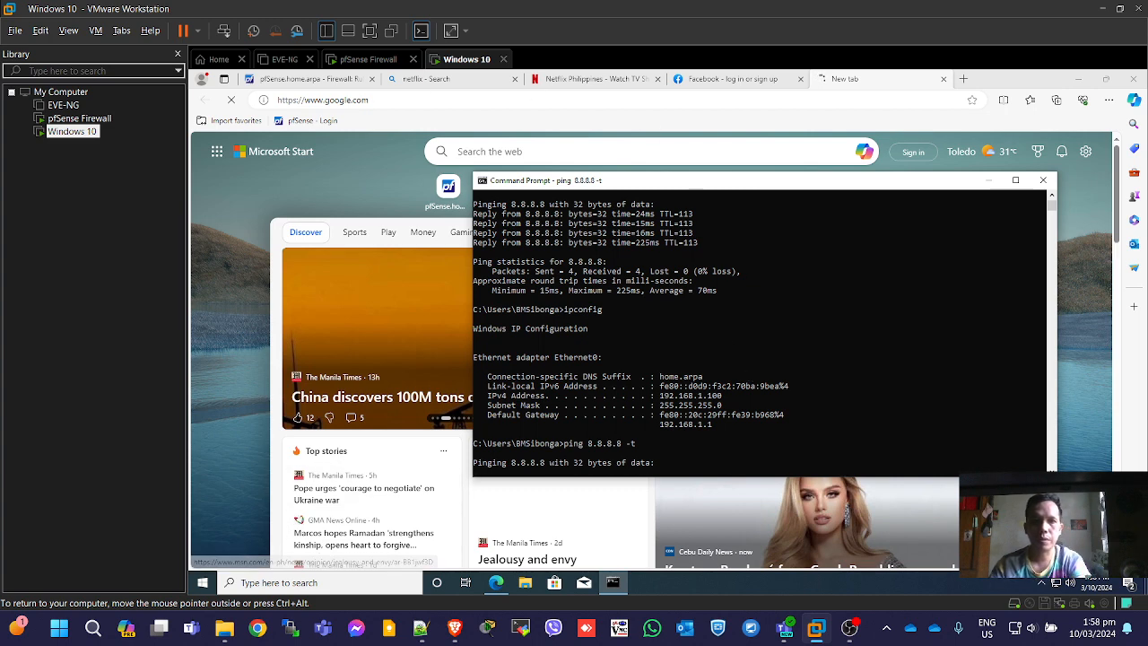
pyautogui.click(309, 80)
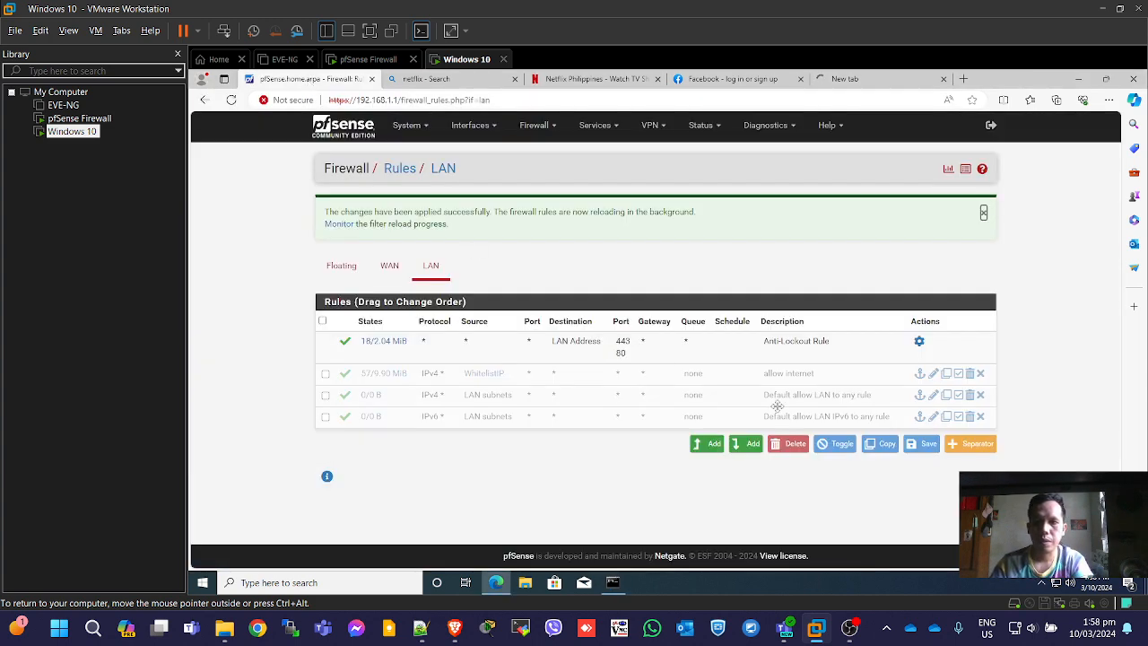
# Delete the 'allow internet' LAN rule and apply the firewall changes.
pyautogui.click(325, 375)
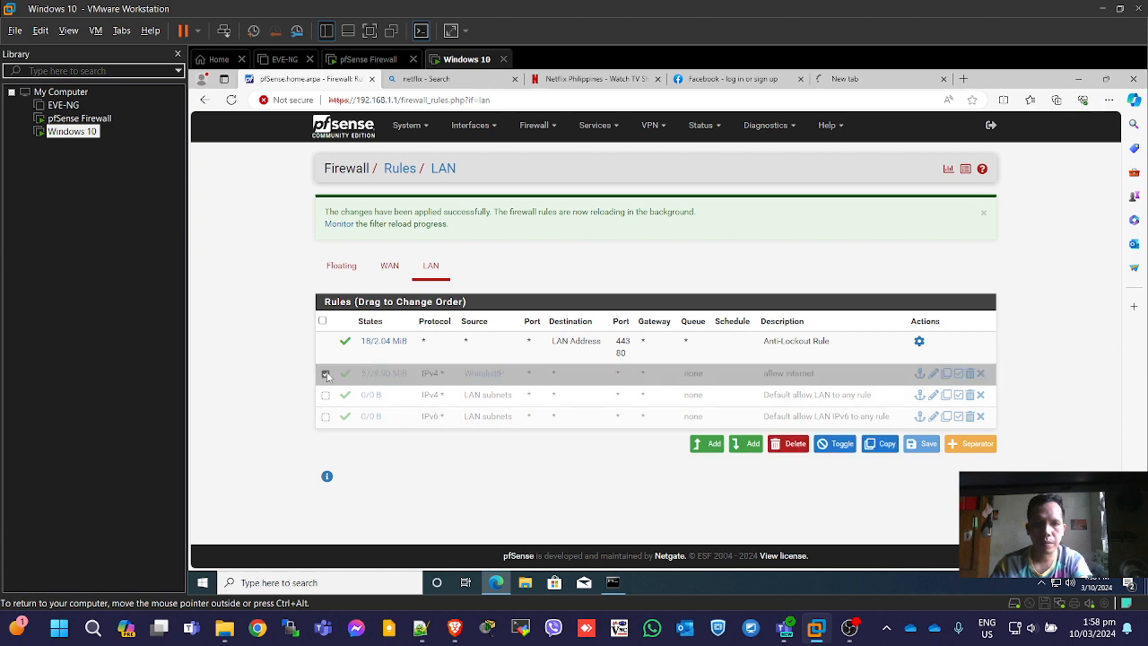
pyautogui.click(793, 444)
pyautogui.click(714, 159)
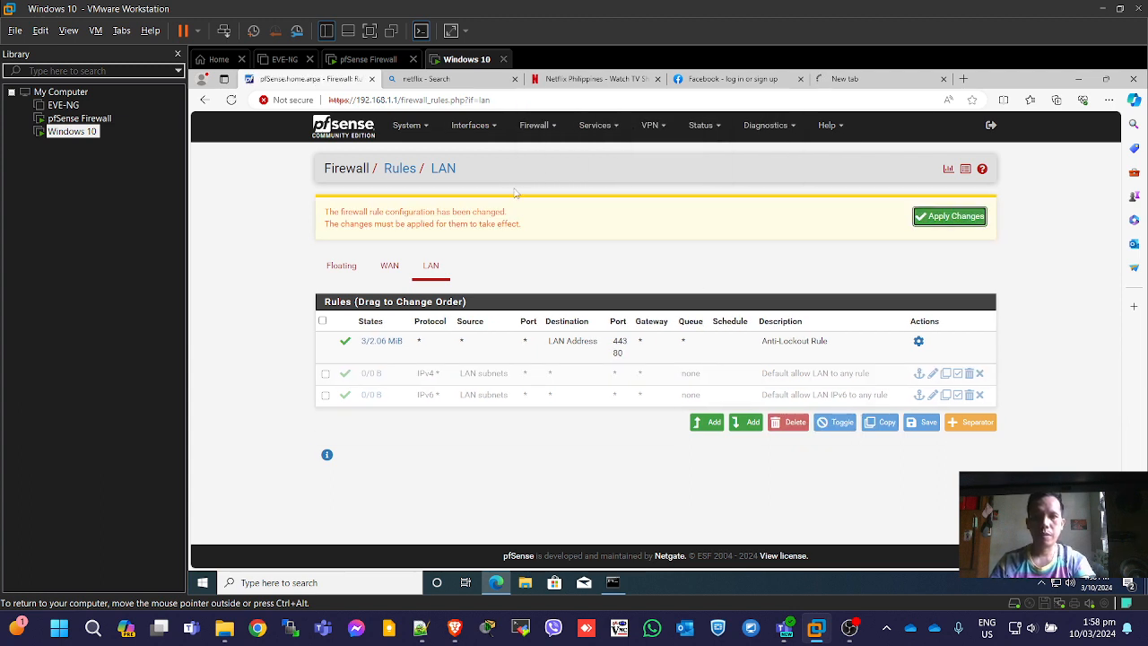
pyautogui.click(944, 222)
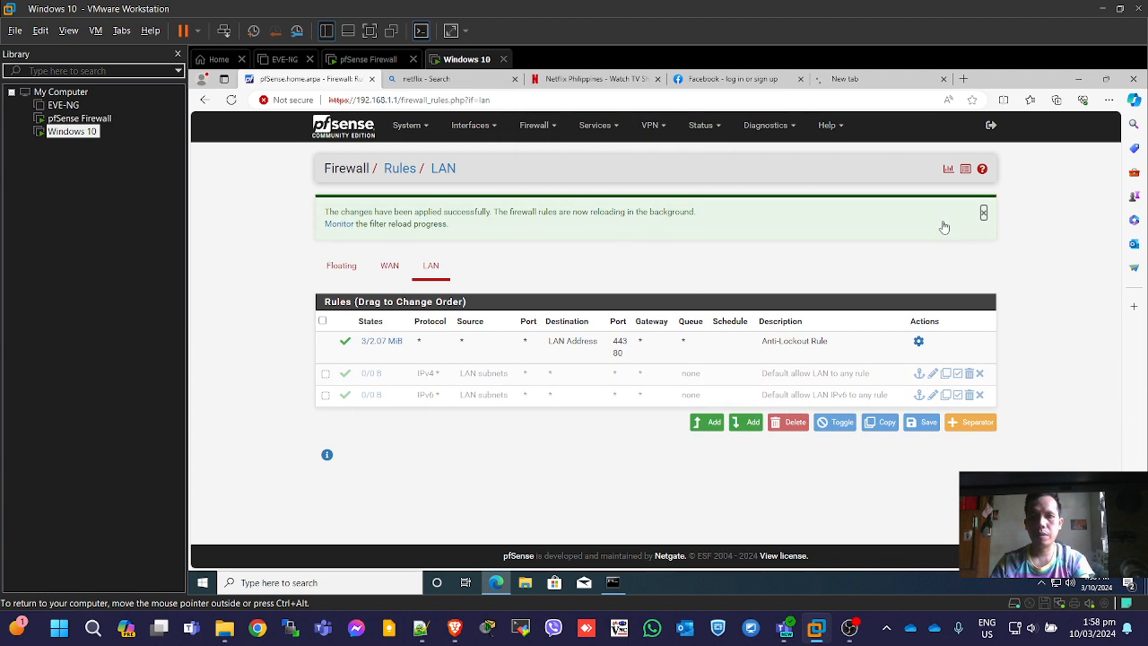
# Delete the WhitelistIP alias under Firewall > Aliases and apply the change.
pyautogui.click(554, 125)
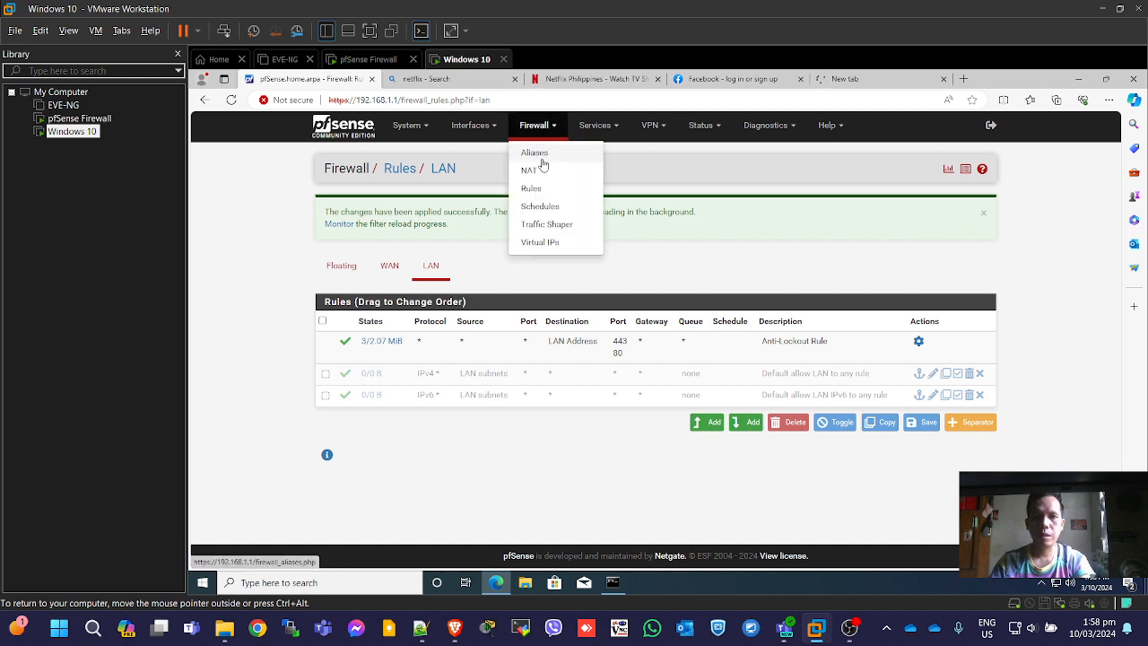
pyautogui.click(538, 154)
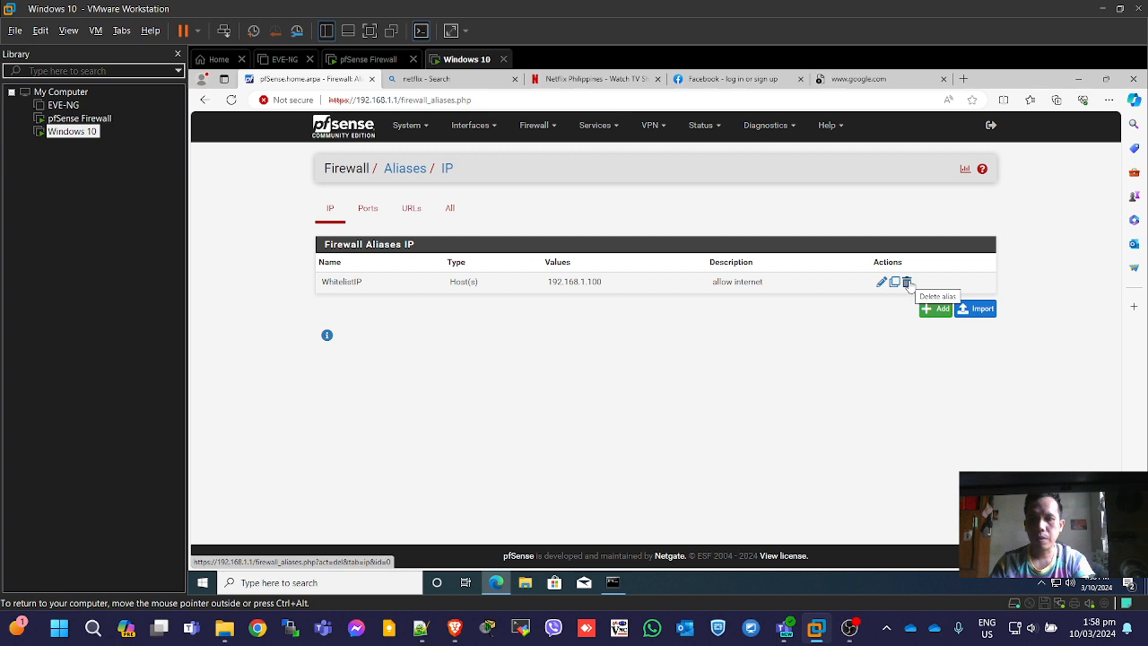
pyautogui.click(908, 283)
pyautogui.click(710, 165)
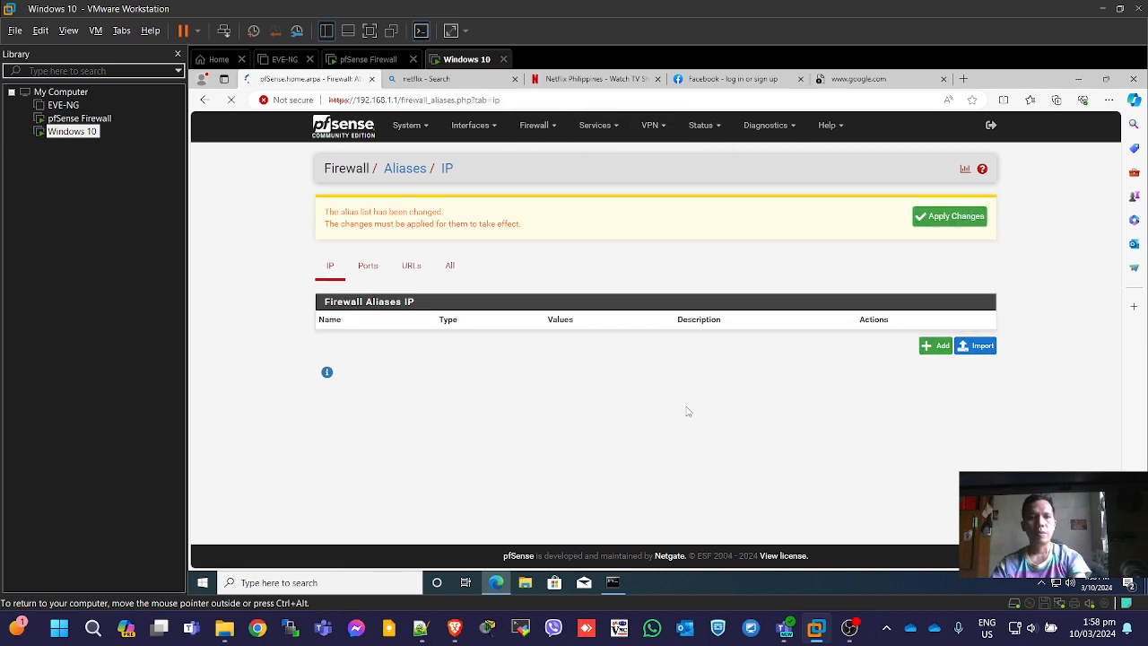
pyautogui.click(959, 222)
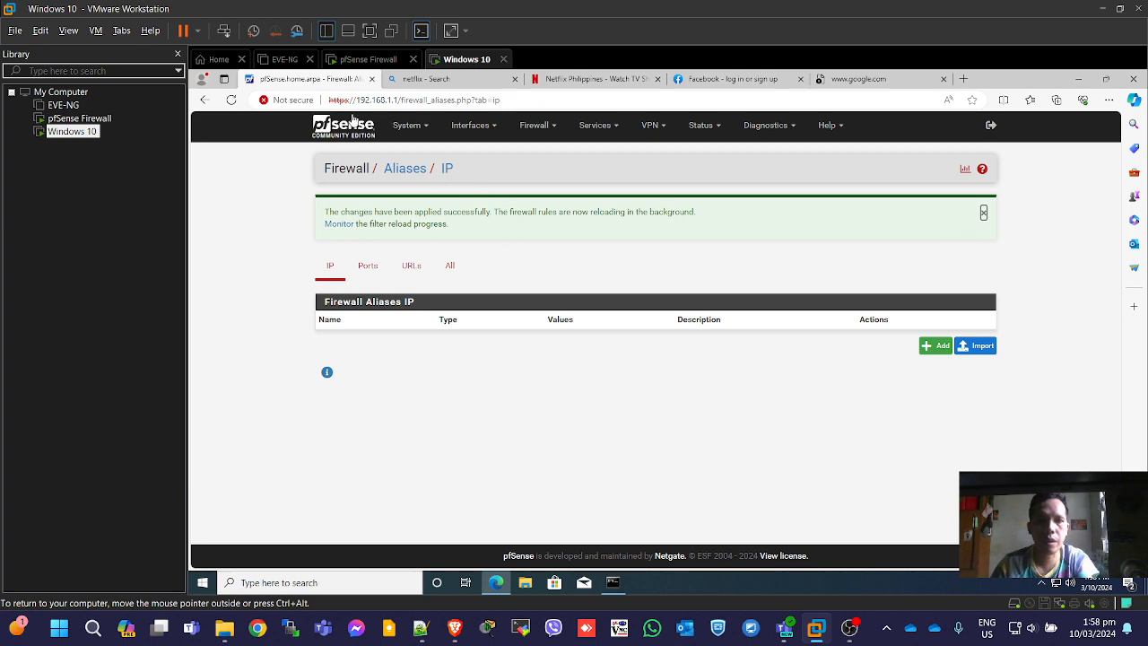
pyautogui.click(425, 81)
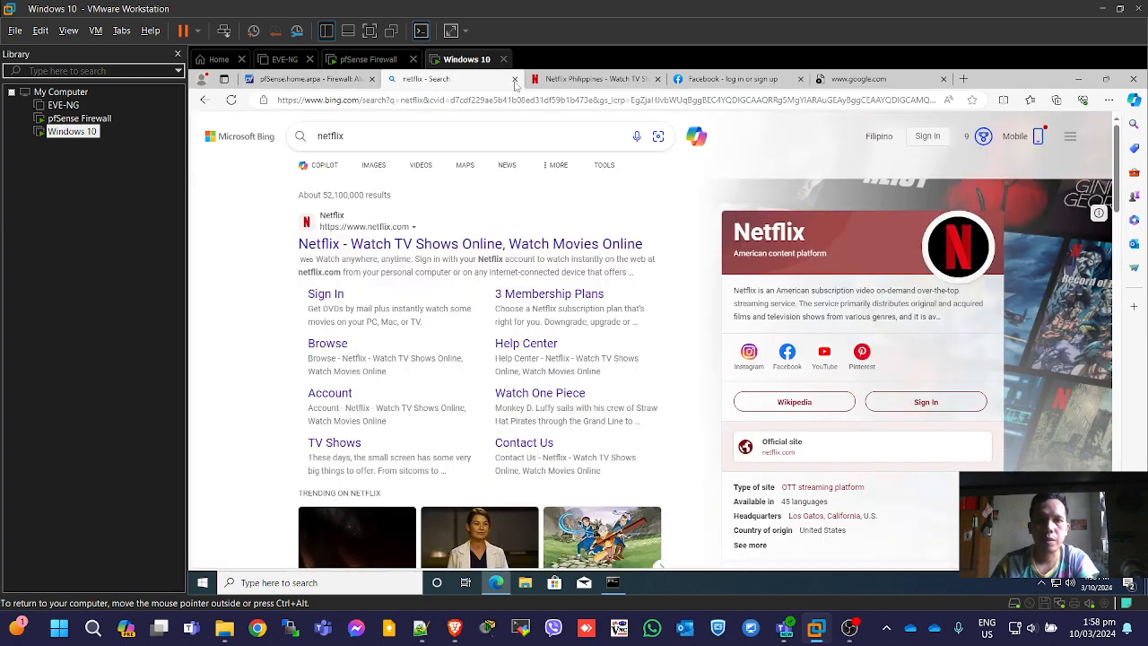
pyautogui.click(515, 81)
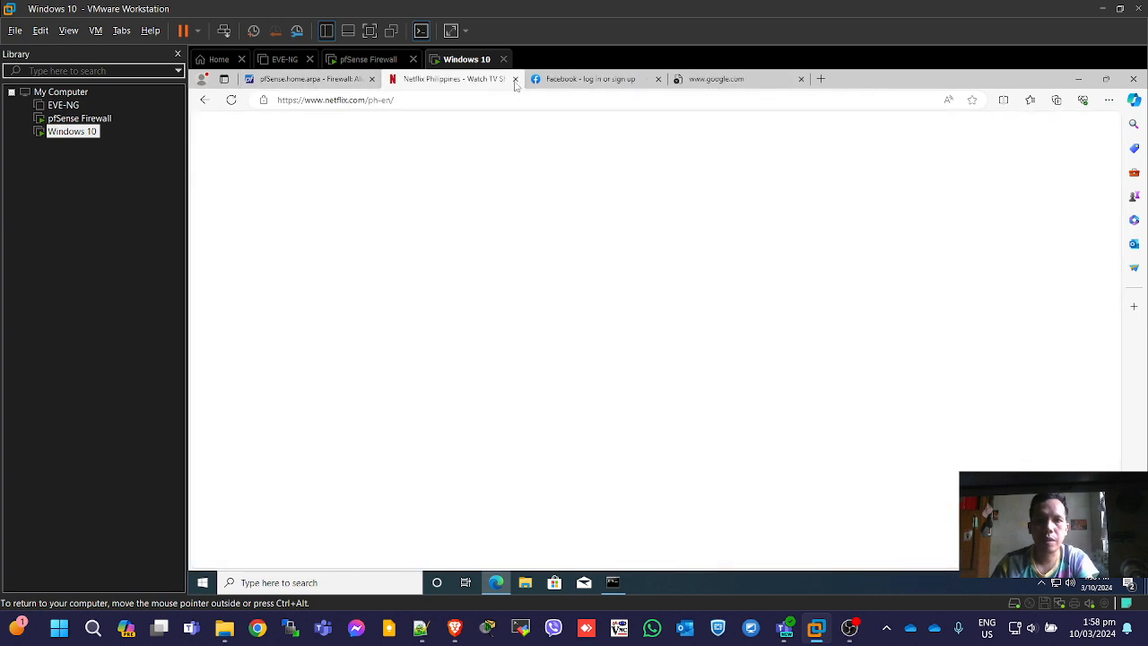
# Close the Netflix, Facebook and Google tabs and try loading google.com in a new tab.
pyautogui.click(515, 81)
pyautogui.click(516, 81)
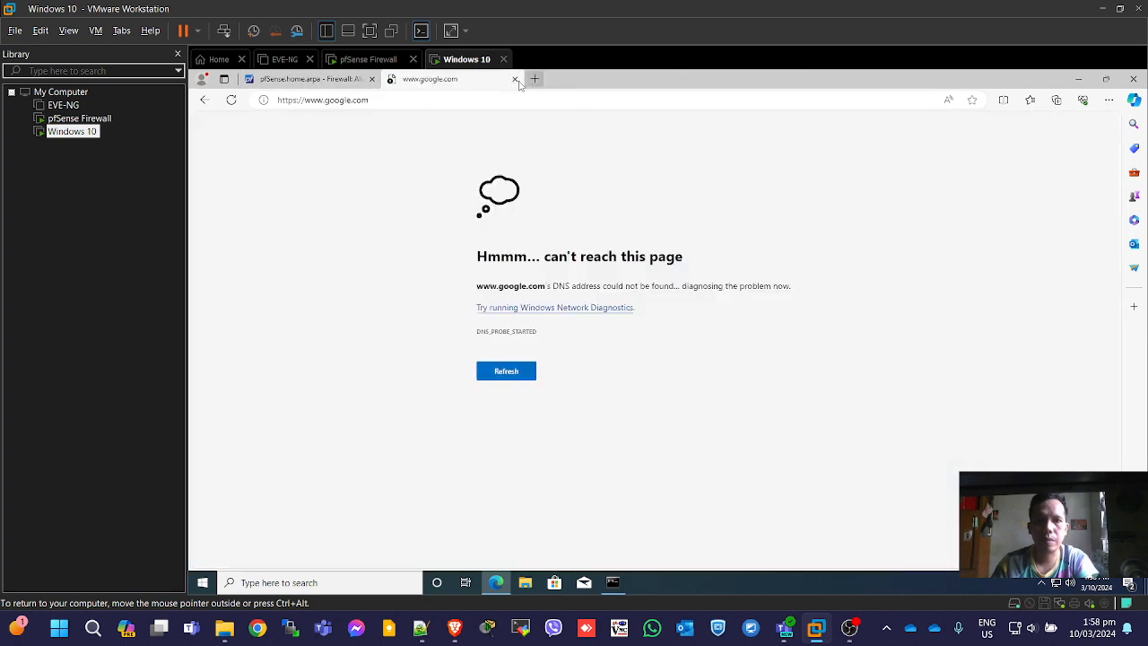
pyautogui.click(516, 81)
pyautogui.click(392, 79)
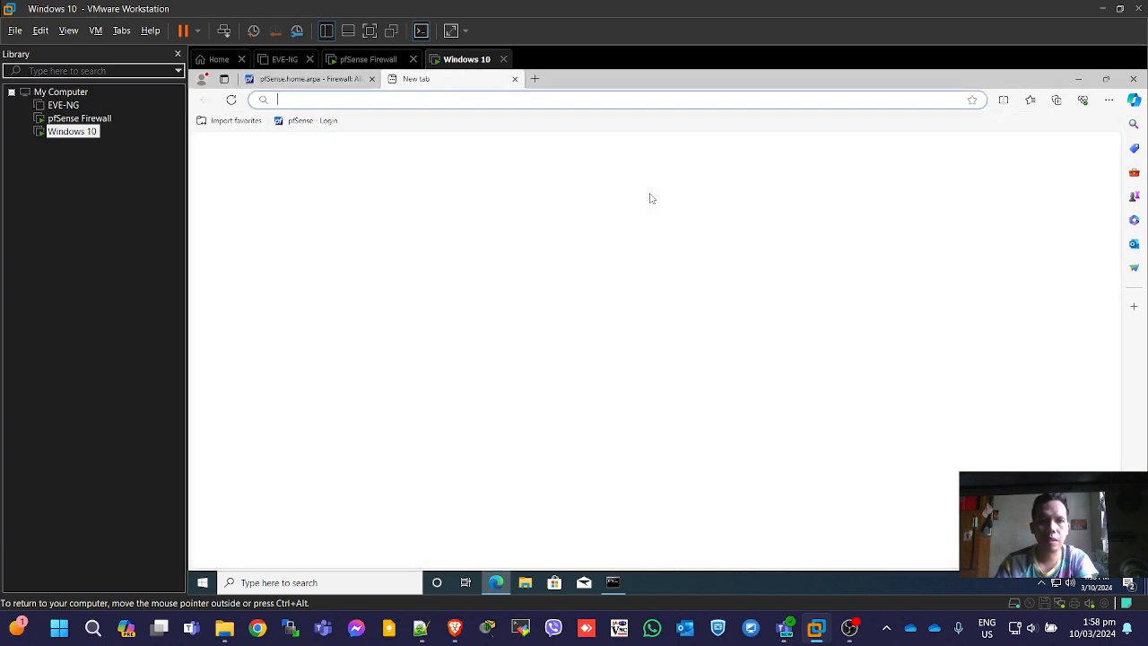
pyautogui.write('google.com')
pyautogui.press('Return')
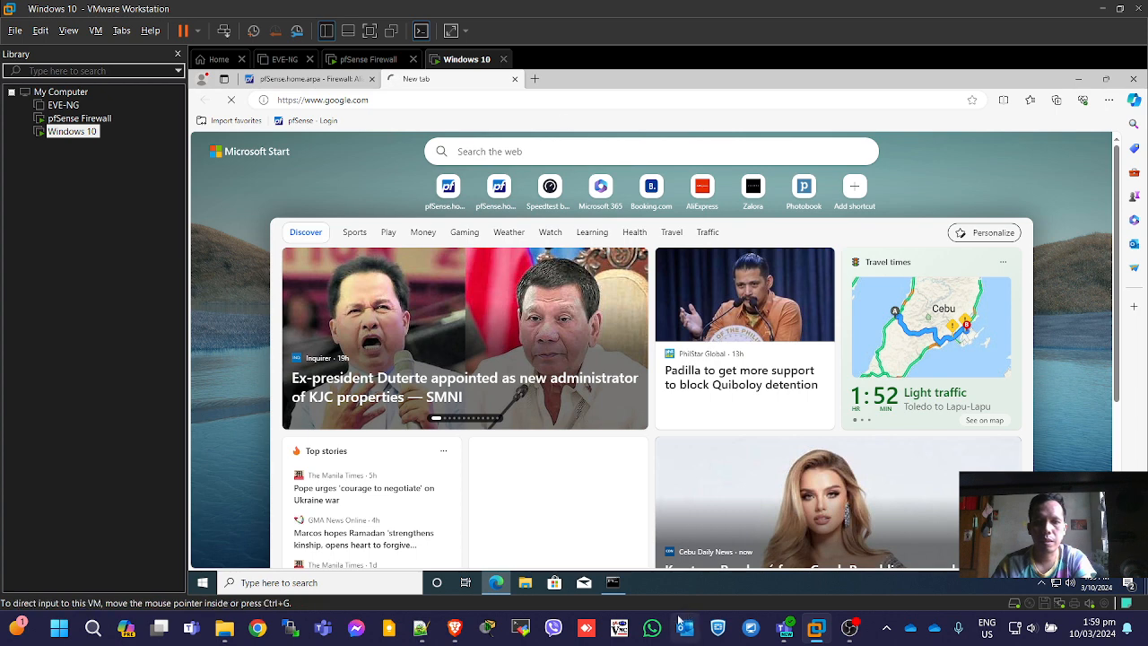
# Stop the continuous ping and run ping google.com to test name resolution.
pyautogui.click(619, 588)
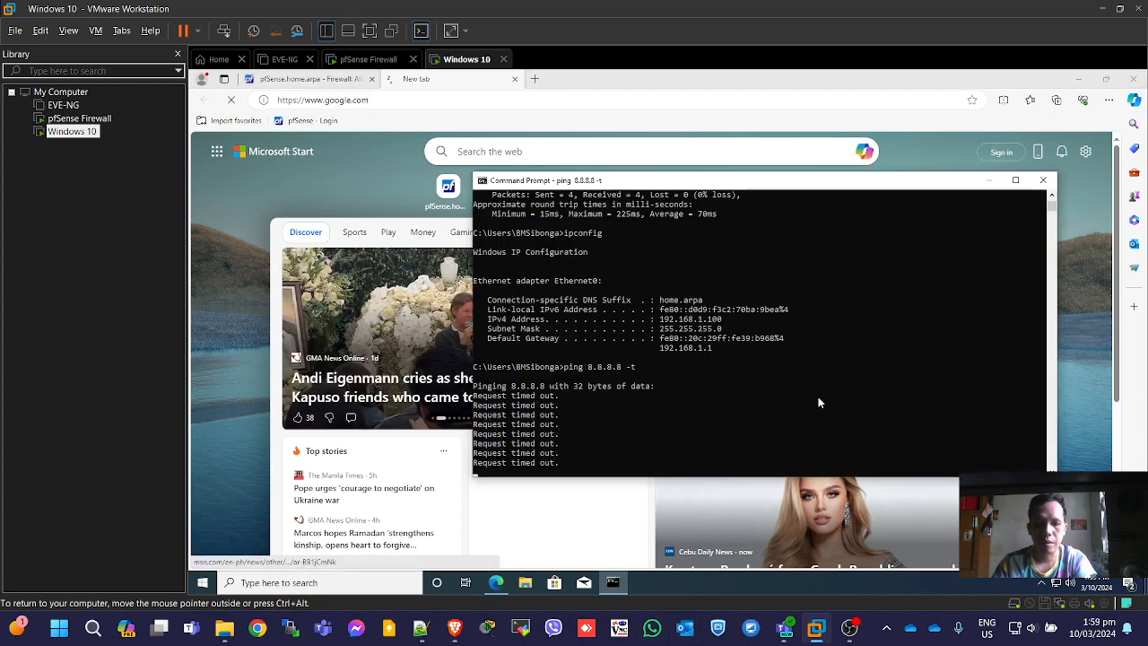
pyautogui.hotkey('ctrl', 'c')
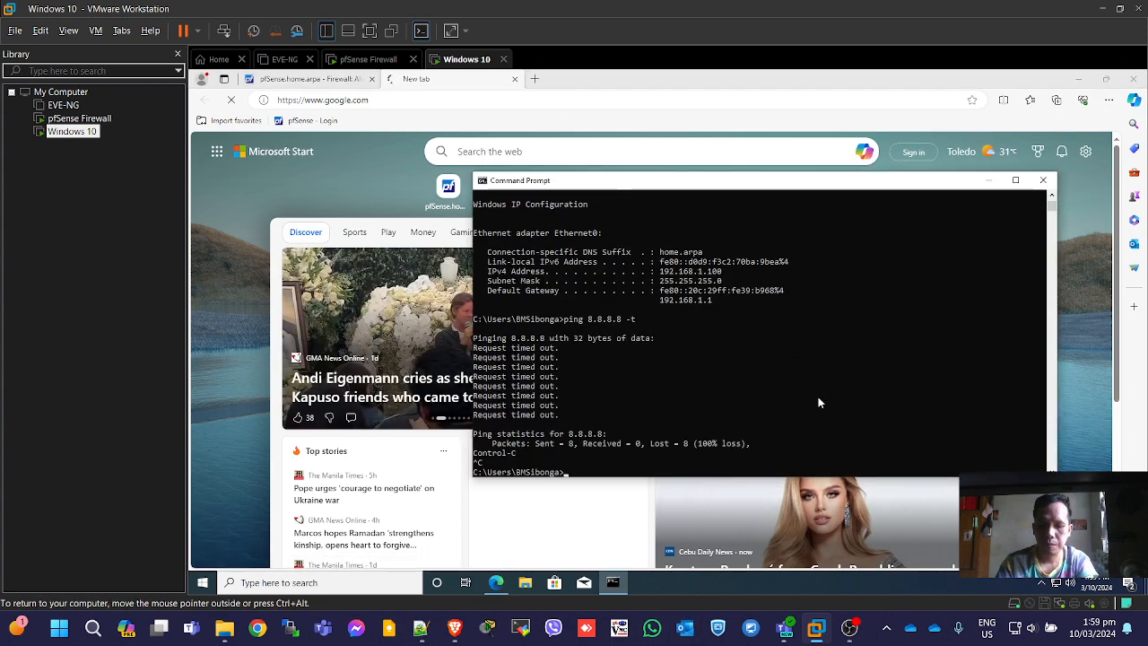
pyautogui.press('Up')
pyautogui.write('------------')
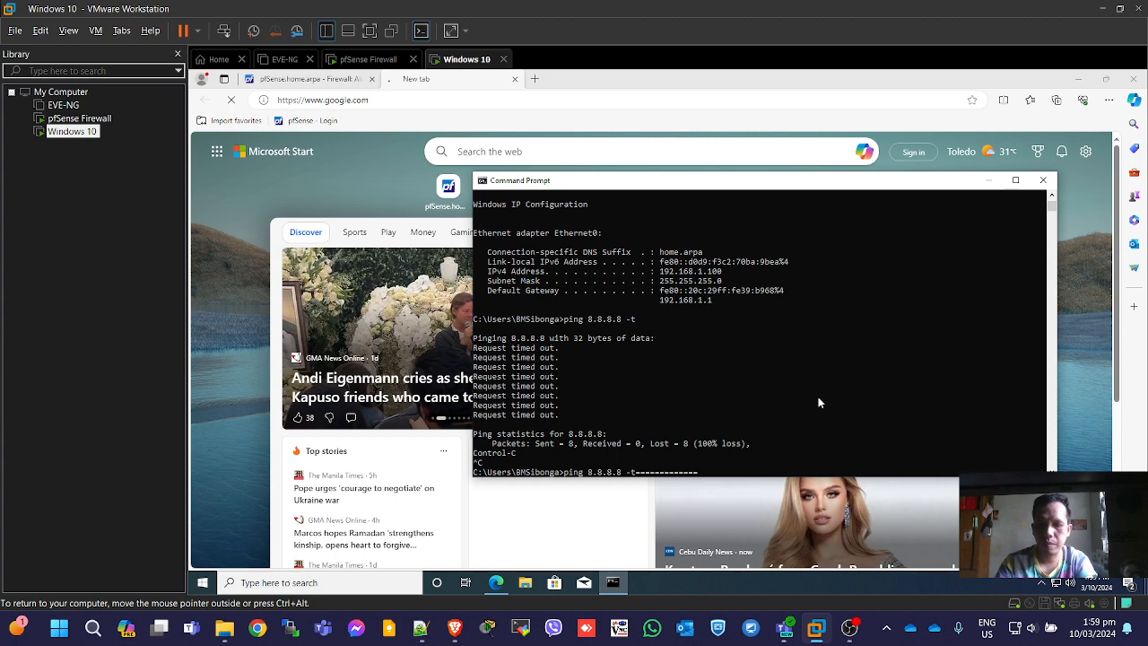
pyautogui.press('BackSpace')
pyautogui.press('BackSpace')
pyautogui.press('BackSpace')
pyautogui.press('BackSpace')
pyautogui.press('BackSpace')
pyautogui.press('BackSpace')
pyautogui.press('BackSpace')
pyautogui.press('BackSpace')
pyautogui.press('BackSpace')
pyautogui.press('BackSpace')
pyautogui.press('BackSpace')
pyautogui.press('BackSpace')
pyautogui.press('BackSpace')
pyautogui.press('BackSpace')
pyautogui.press('BackSpace')
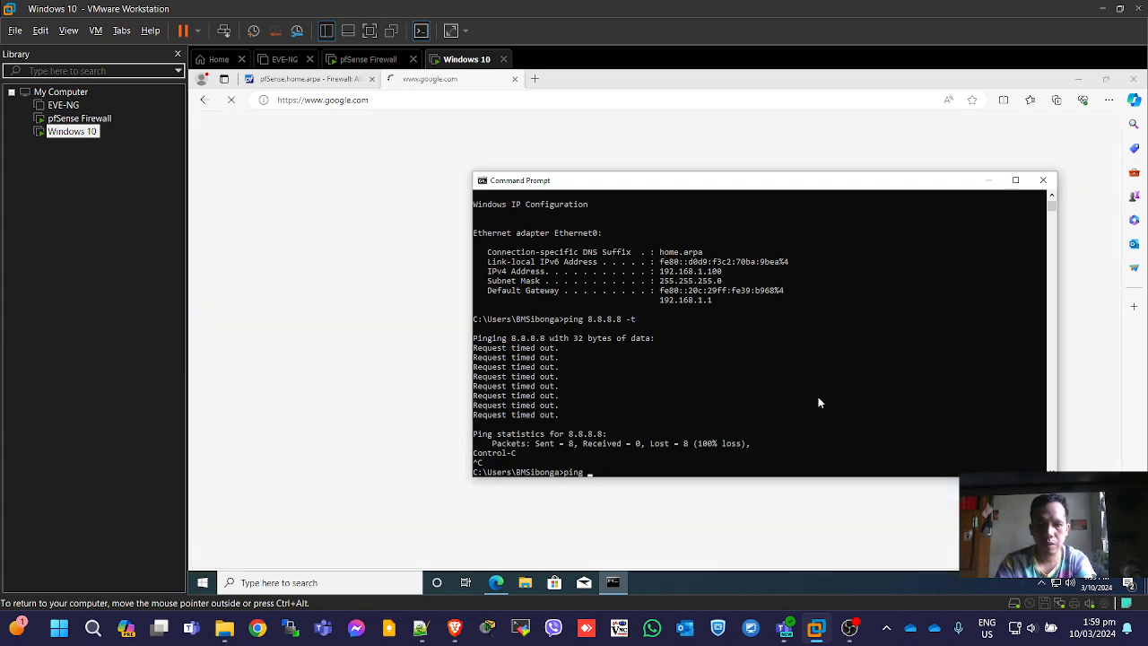
pyautogui.write('google.c')
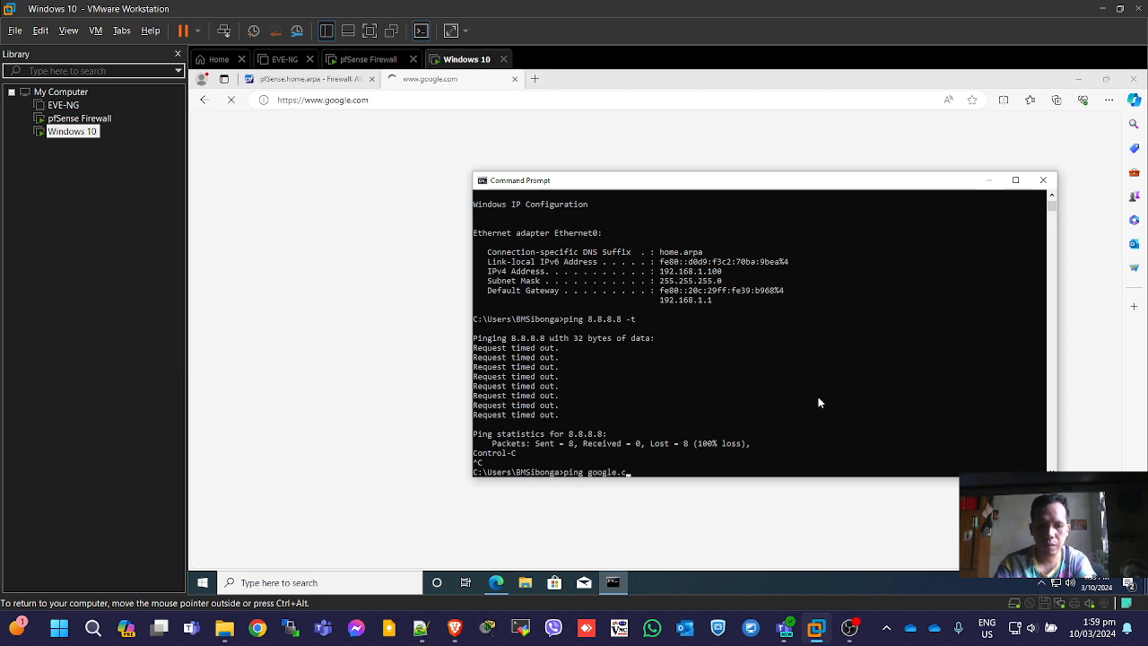
pyautogui.write('om')
pyautogui.press('Return')
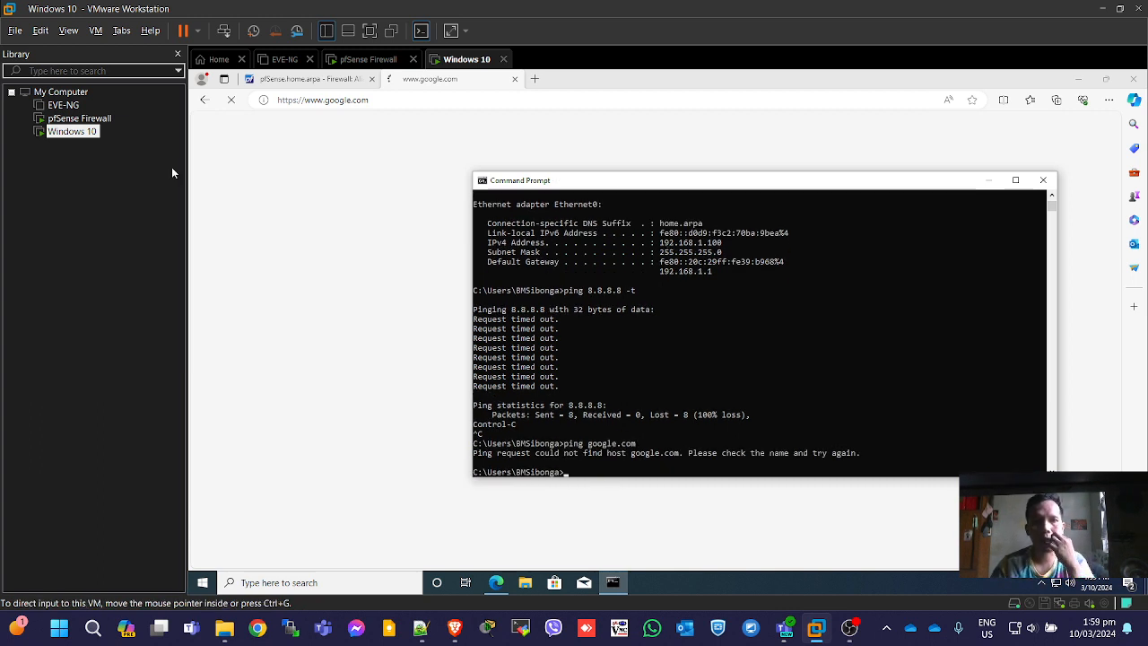
pyautogui.click(305, 81)
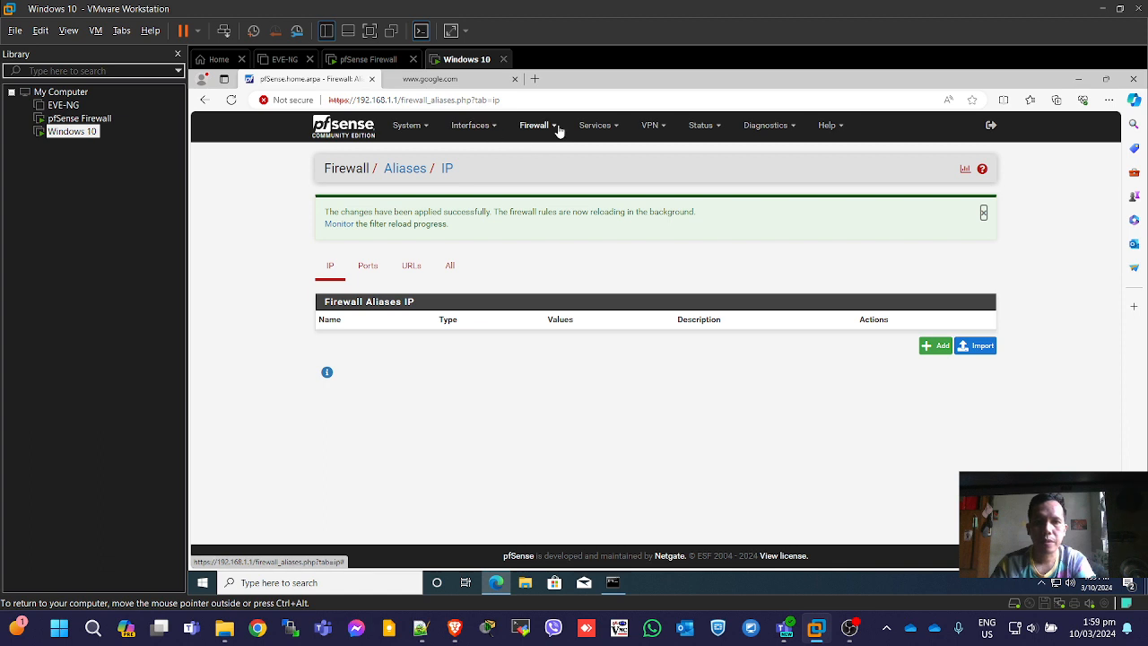
# Go to Firewall > Aliases and name the new alias Whitelist_IP.
pyautogui.click(361, 133)
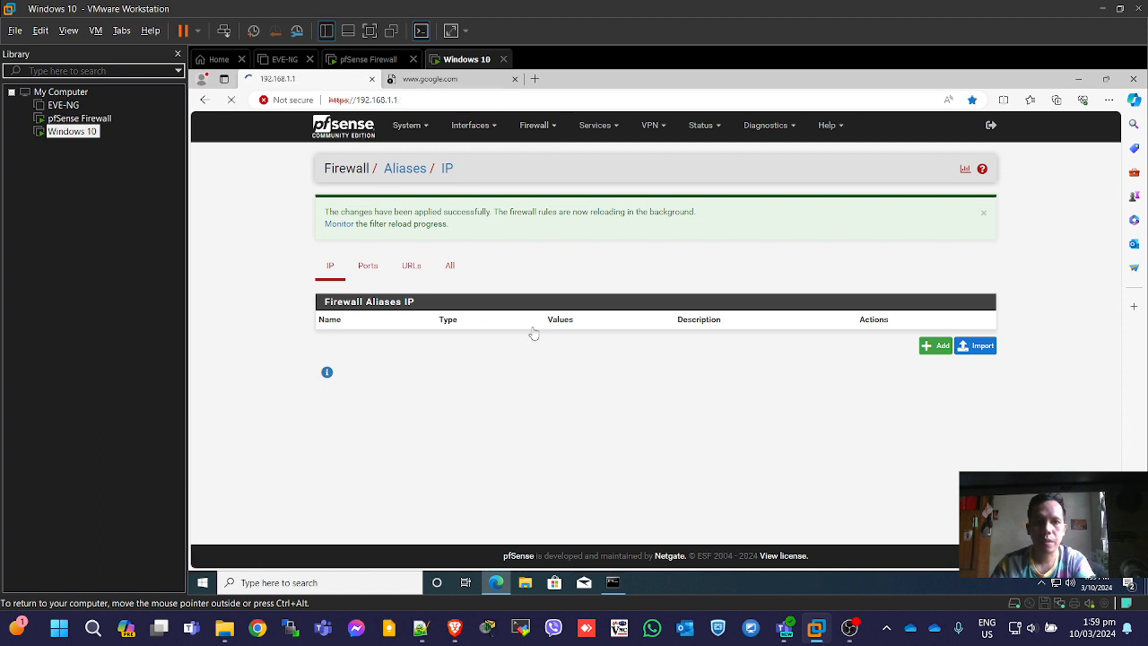
pyautogui.click(549, 127)
pyautogui.click(541, 152)
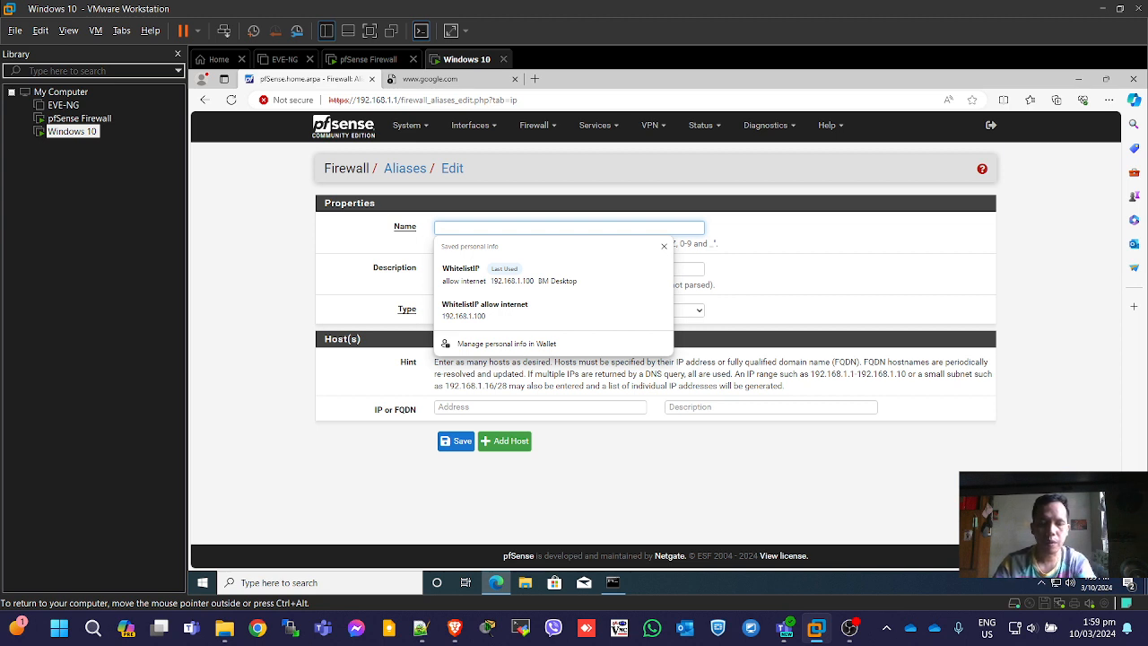
pyautogui.write('Wh')
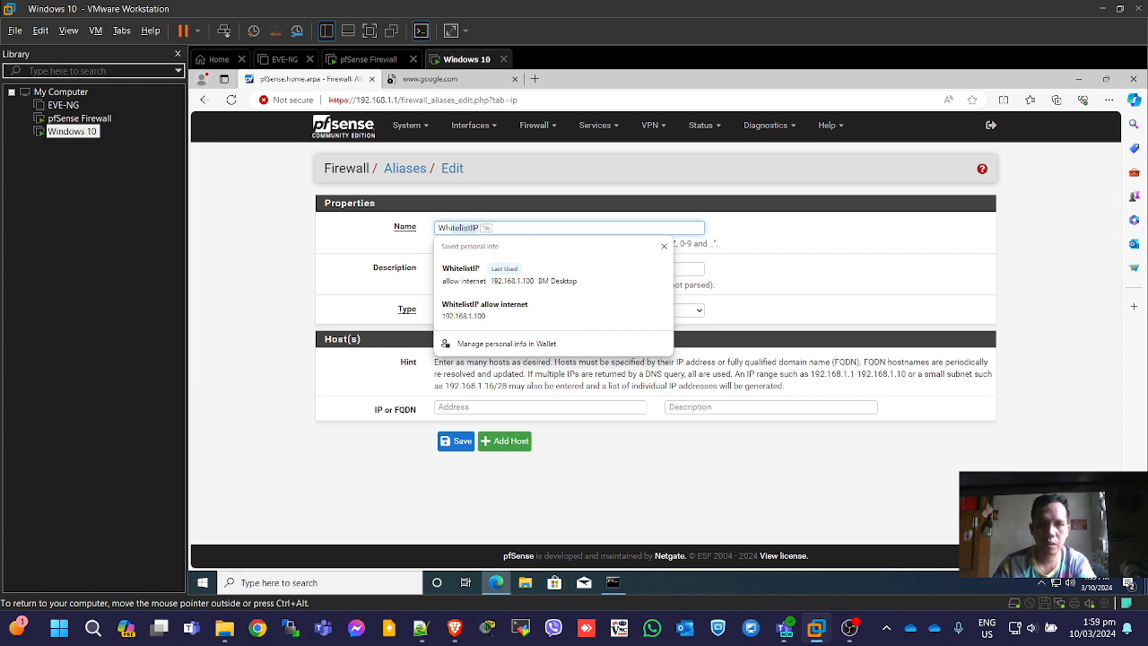
pyautogui.press('BackSpace')
pyautogui.press('BackSpace')
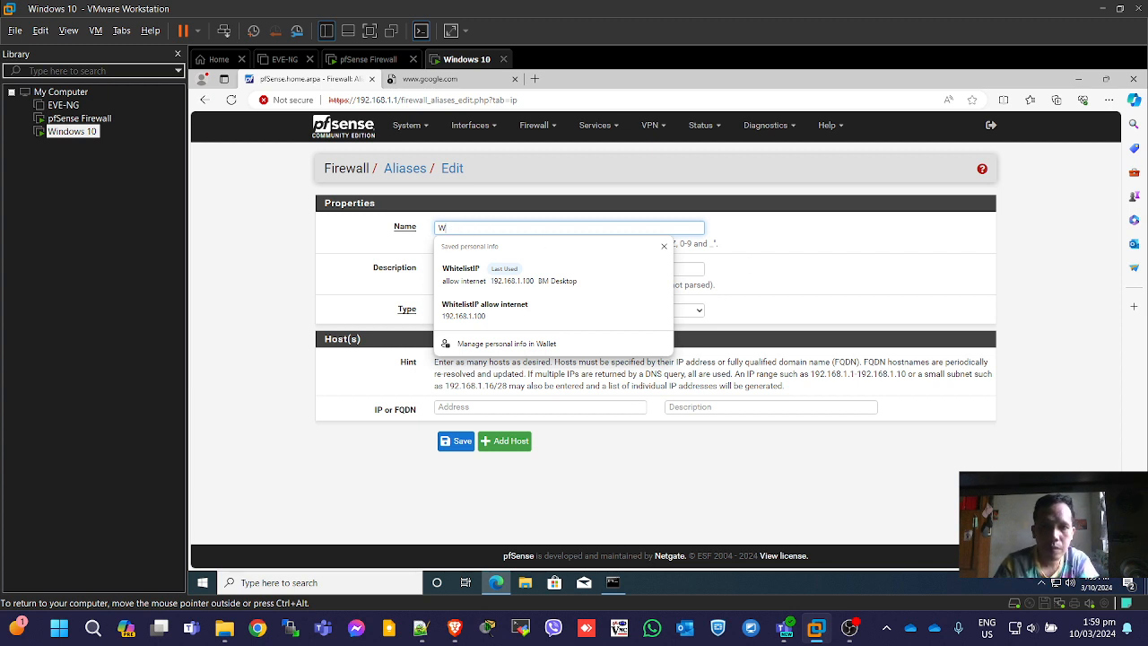
pyautogui.write('hit')
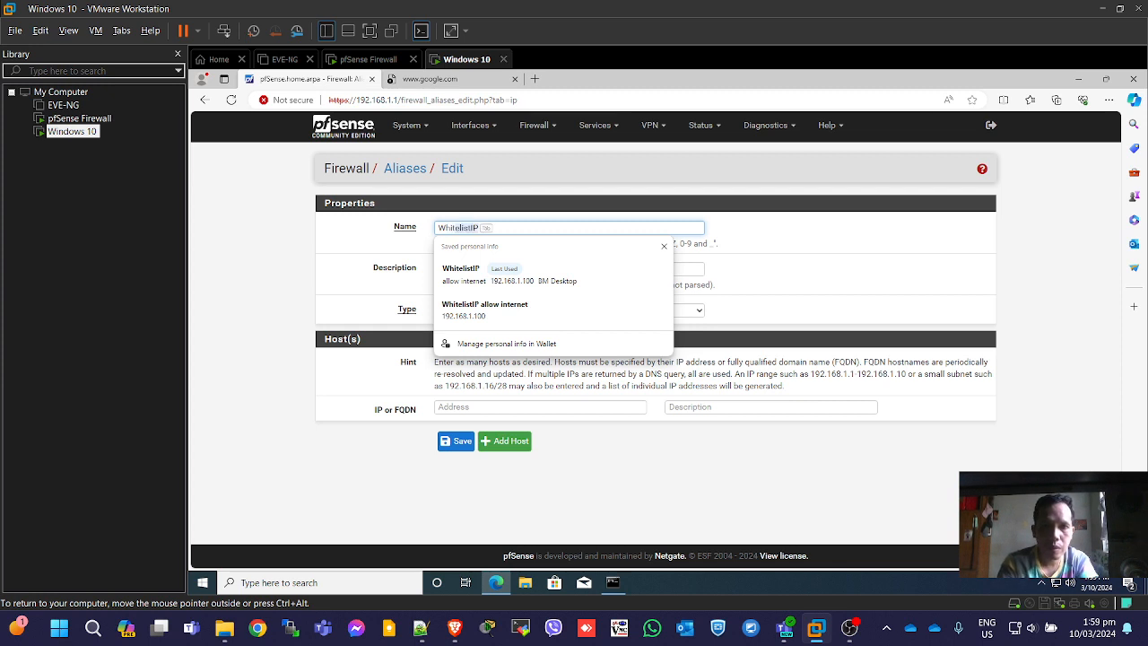
pyautogui.write('eli')
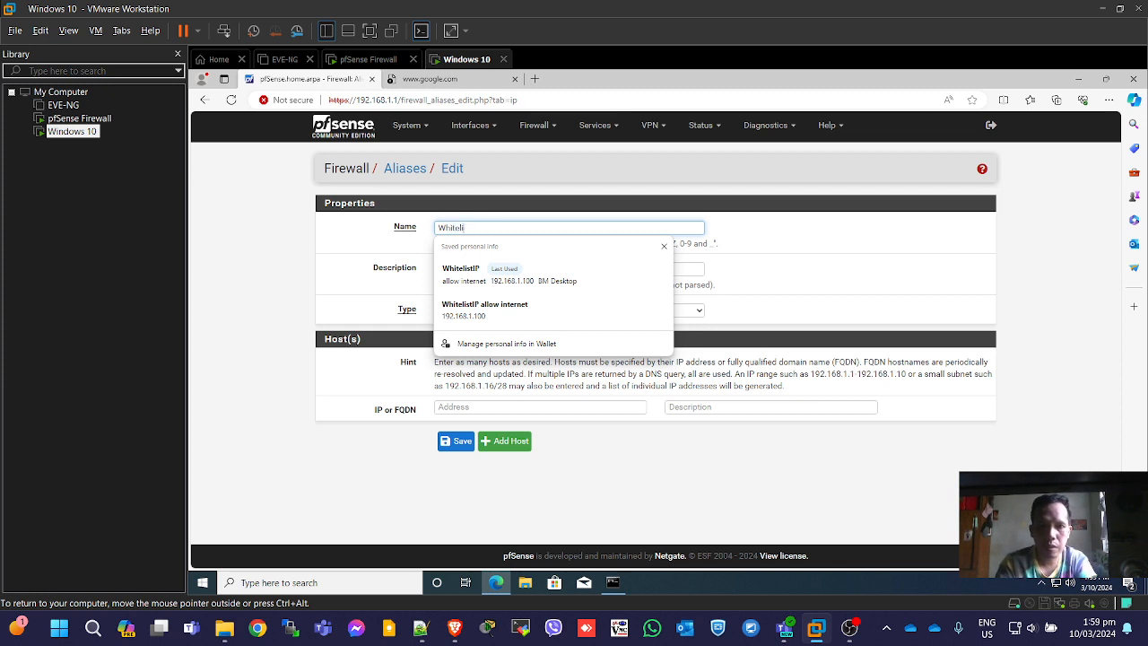
pyautogui.write('st_')
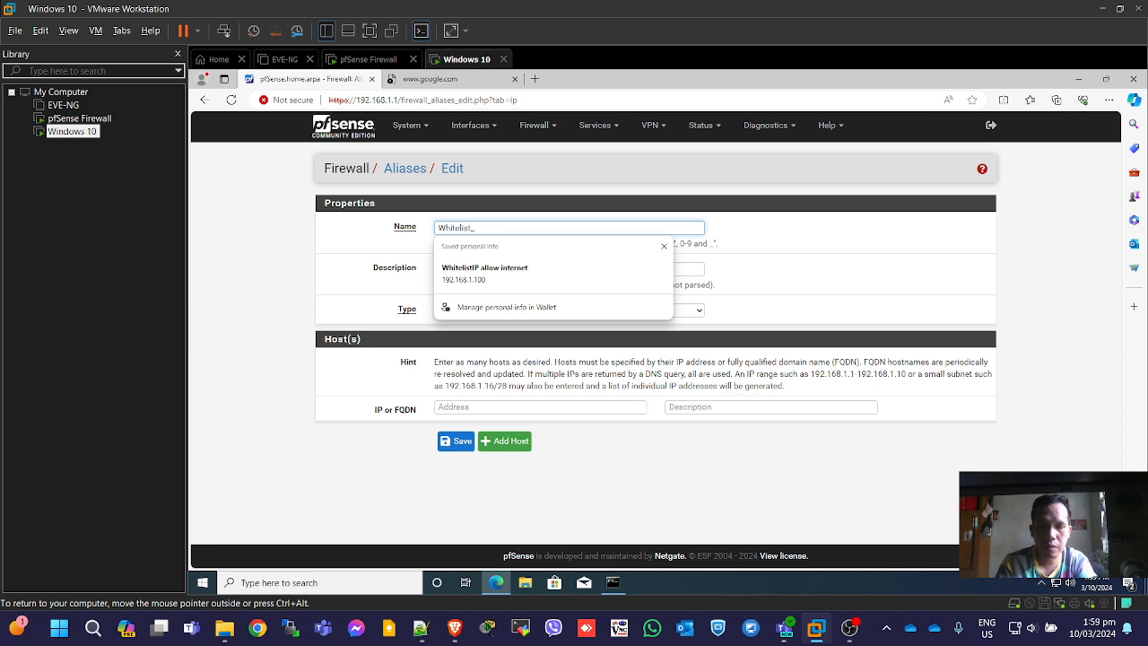
pyautogui.write('IP')
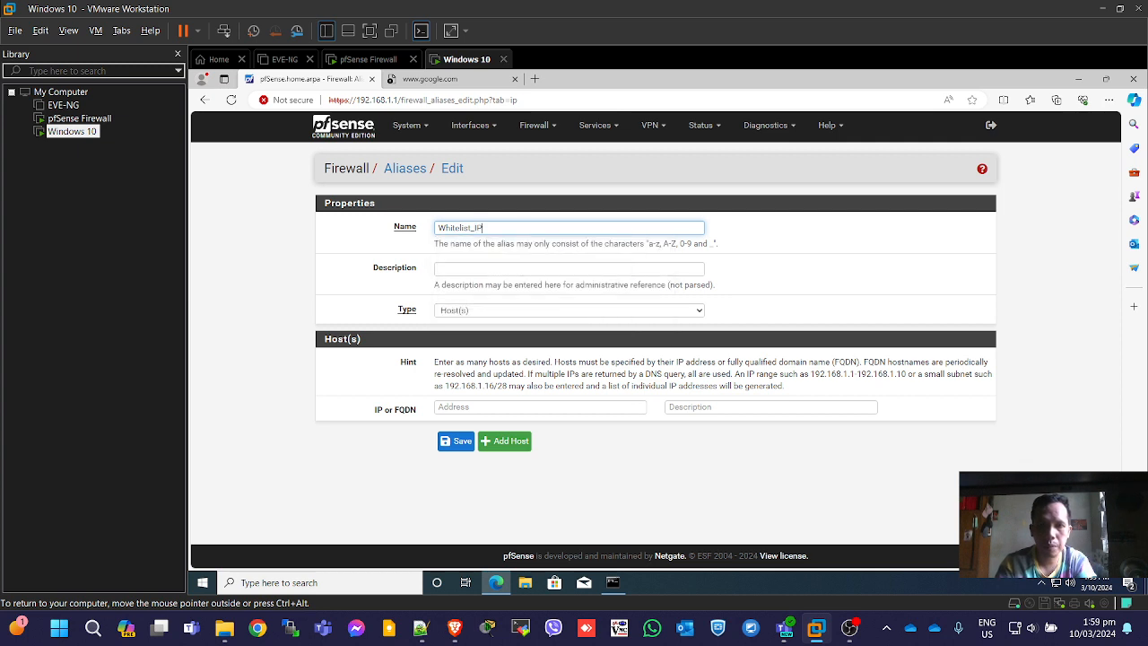
pyautogui.click(833, 267)
# Describe the alias as 'Allow Internet Connection' and keep its type as Host(s).
pyautogui.click(570, 269)
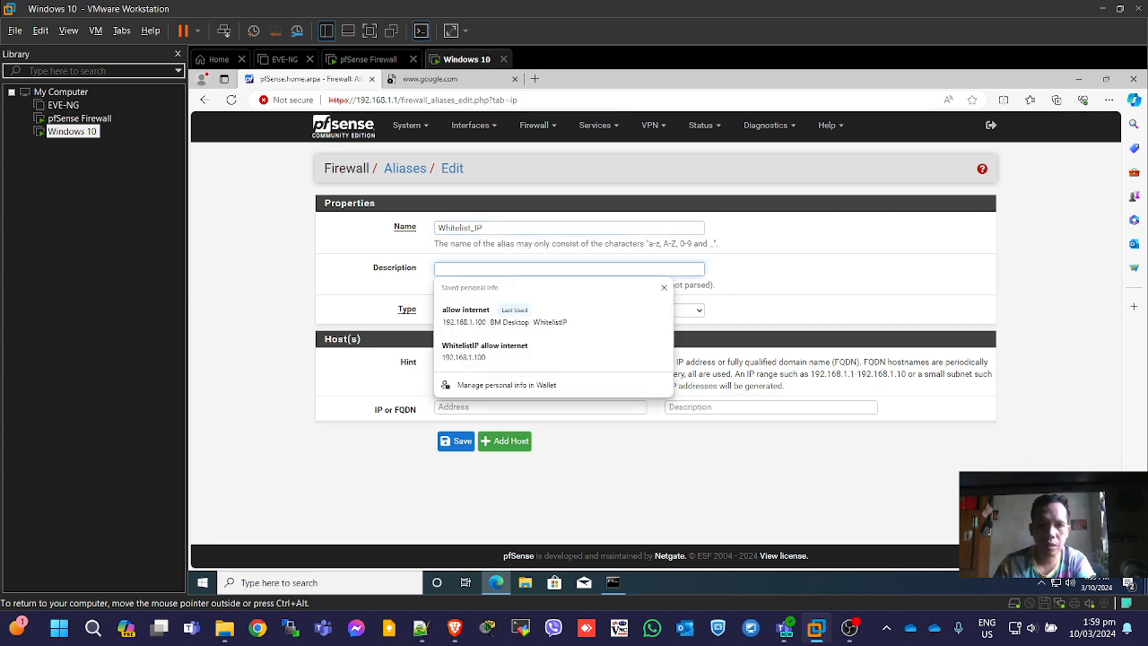
pyautogui.write('Allow internet')
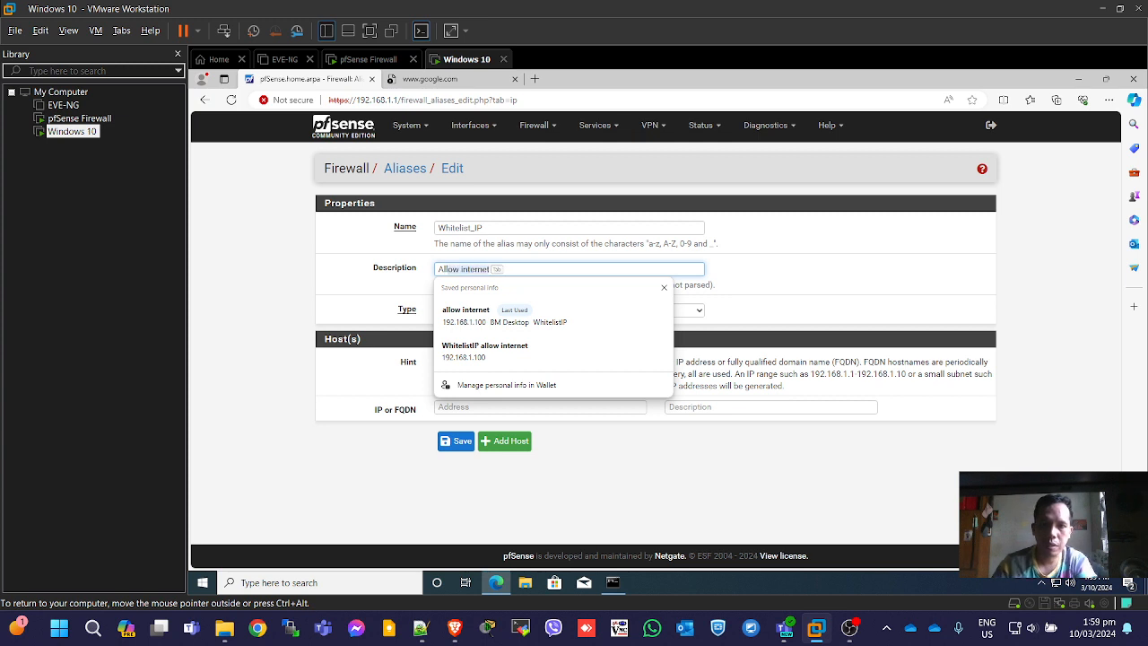
pyautogui.press('Escape')
pyautogui.press('BackSpace')
pyautogui.press('BackSpace')
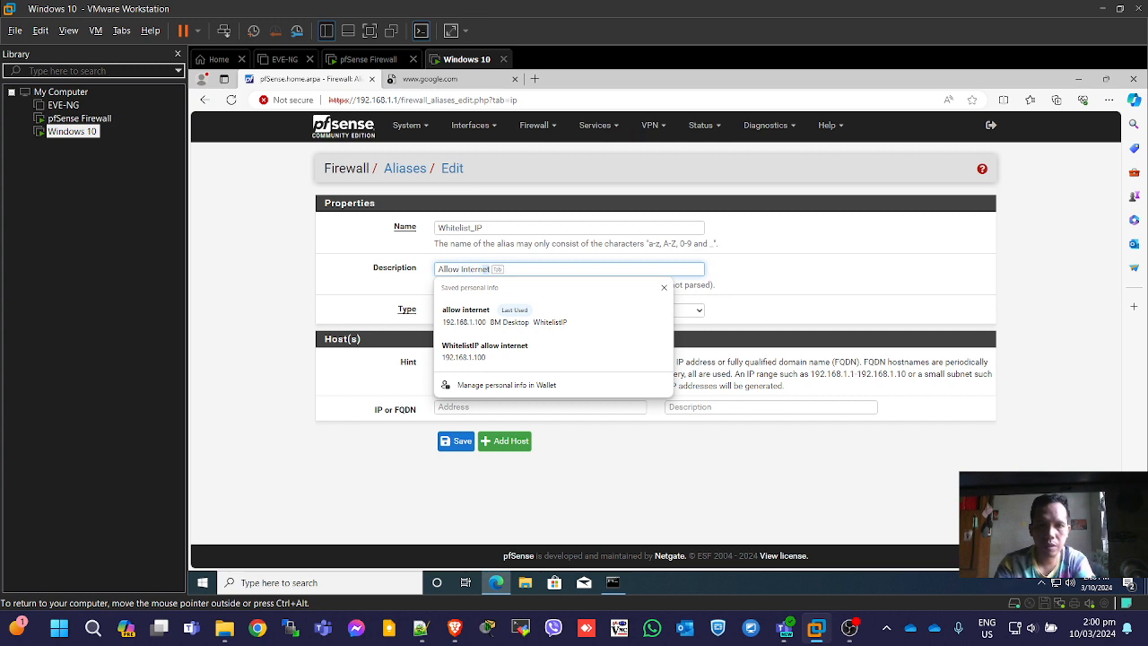
pyautogui.write('llow Internt')
pyautogui.press('BackSpace')
pyautogui.write('et')
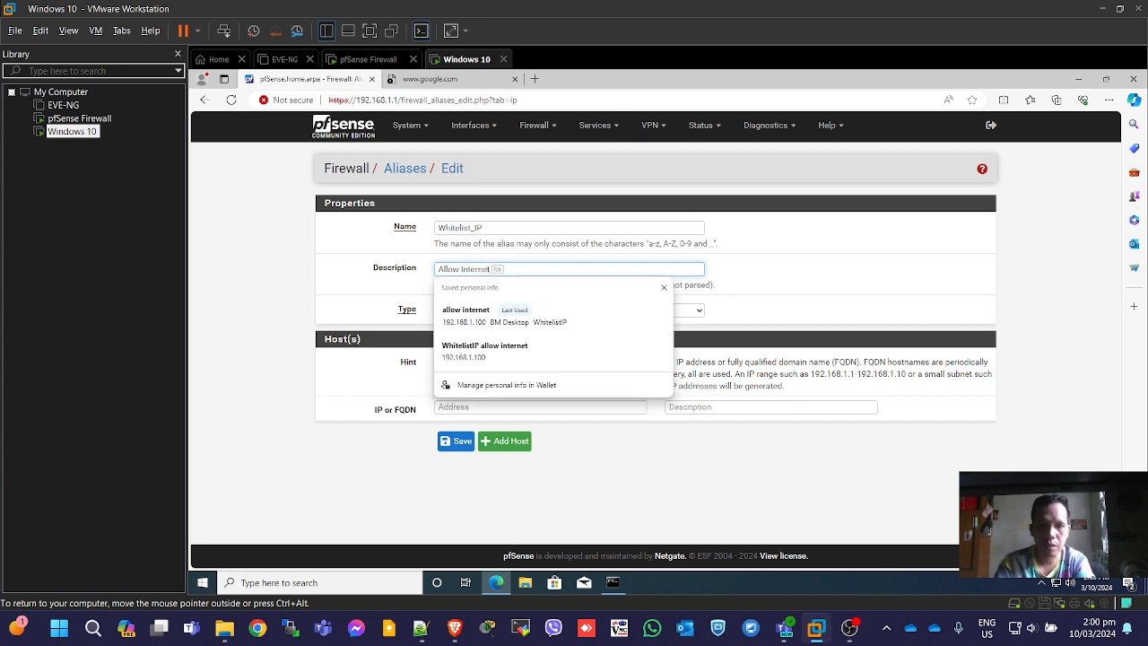
pyautogui.write(' Connection')
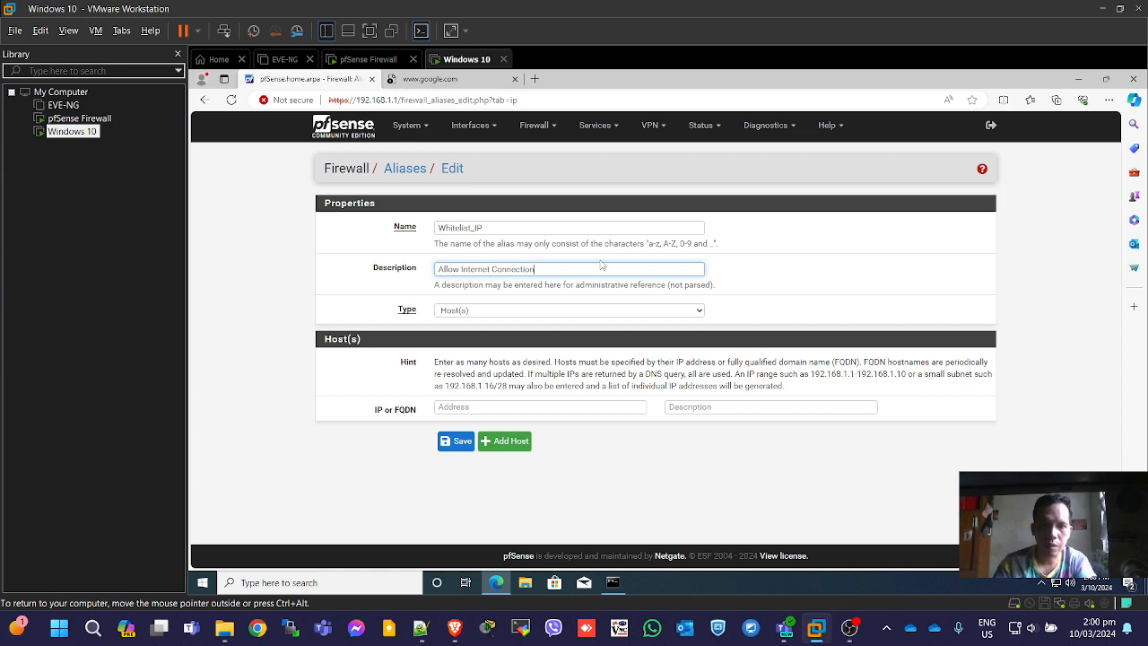
pyautogui.click(517, 312)
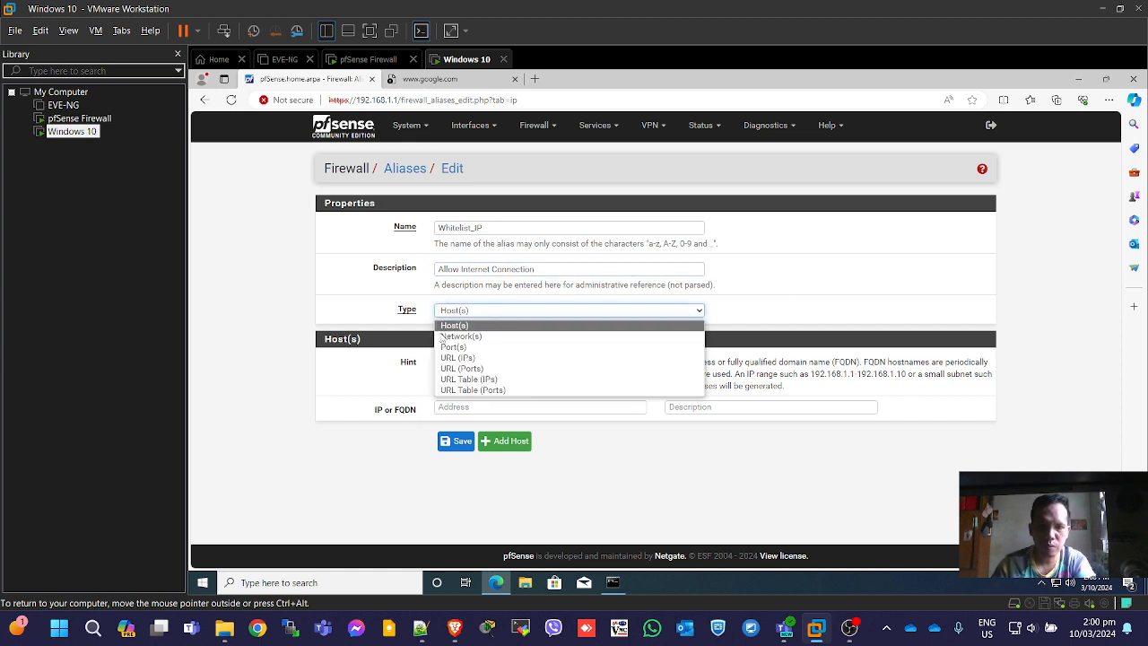
pyautogui.click(472, 324)
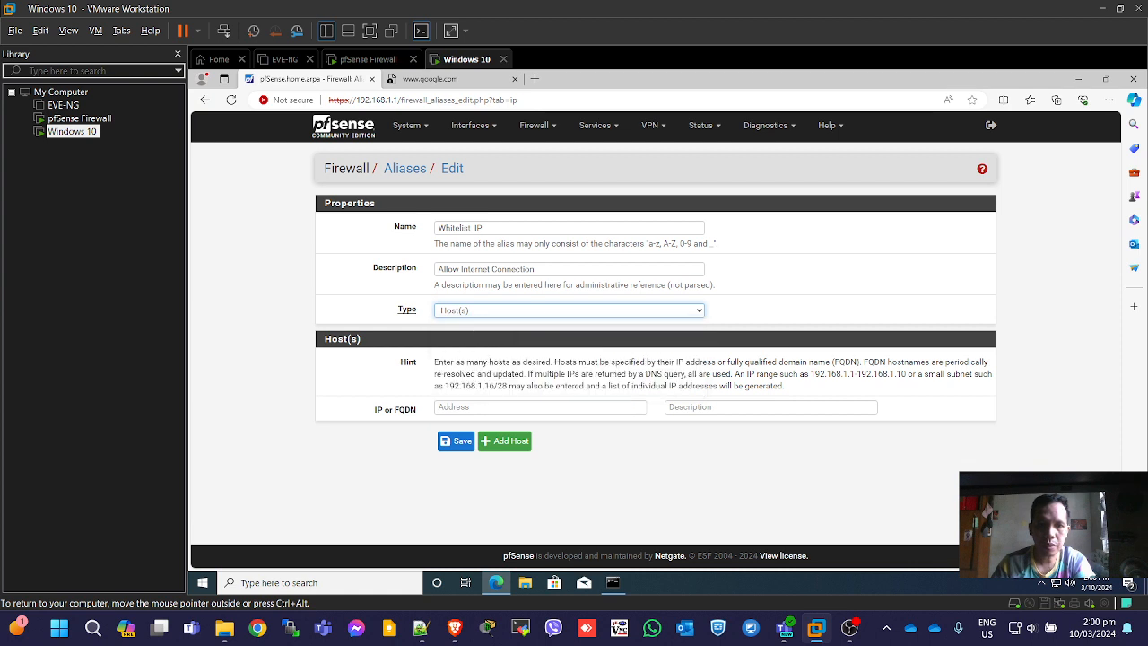
pyautogui.click(540, 408)
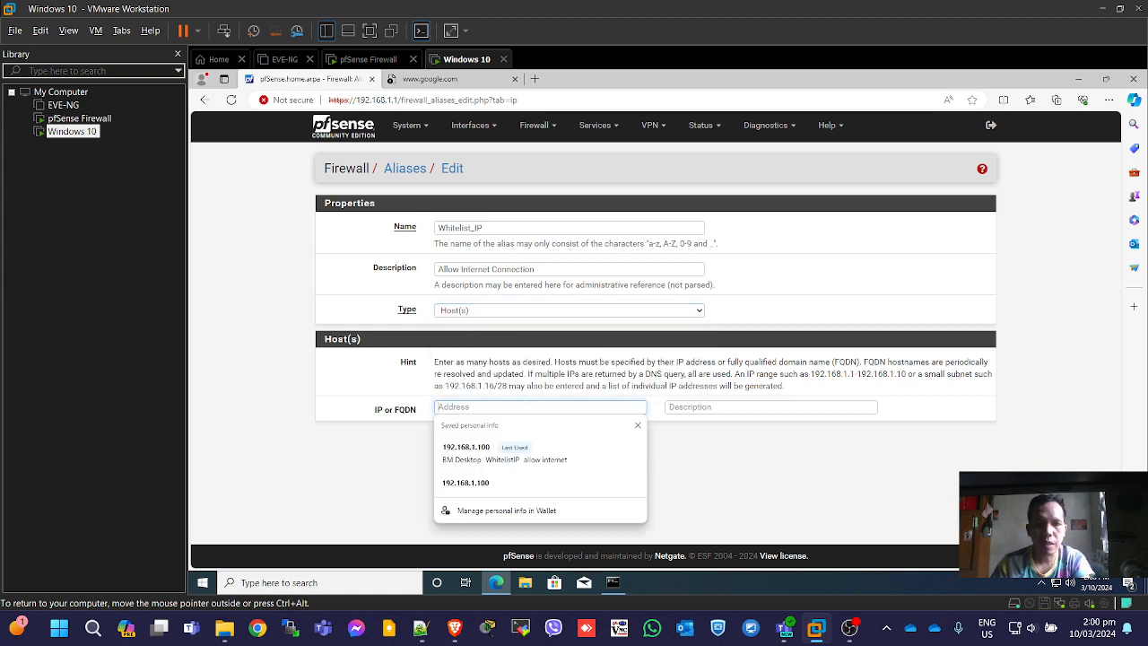
# Rerun ipconfig in Command Prompt and select the IPv4 address 192.168.1.100.
pyautogui.click(612, 582)
pyautogui.press('Up')
pyautogui.press('Up')
pyautogui.press('Up')
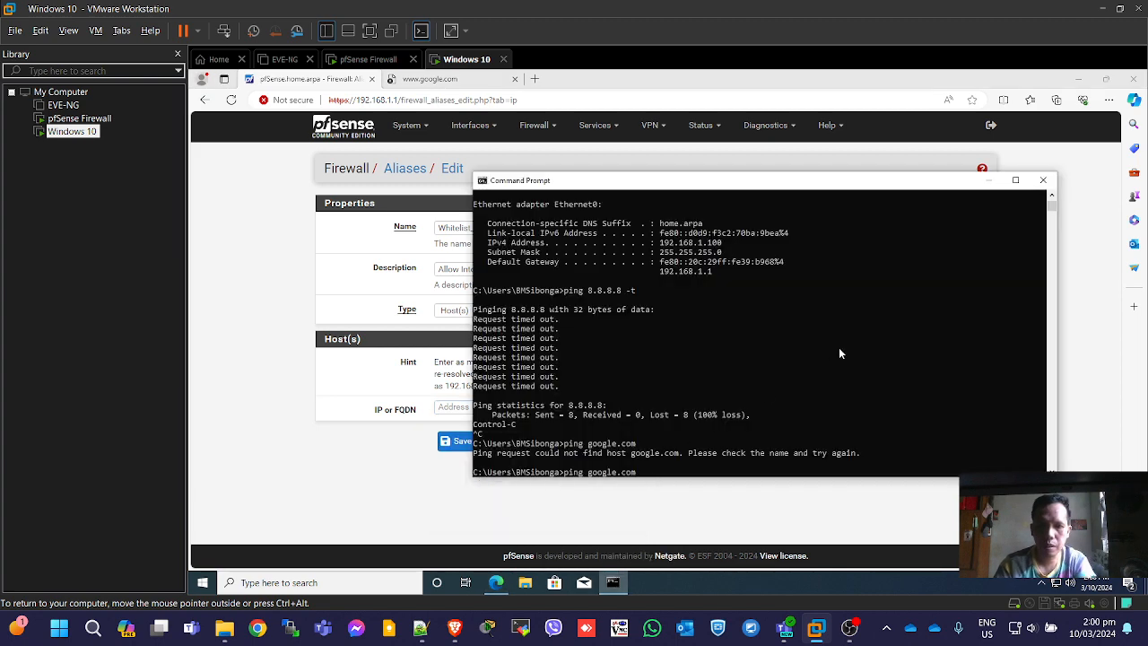
pyautogui.press('Return')
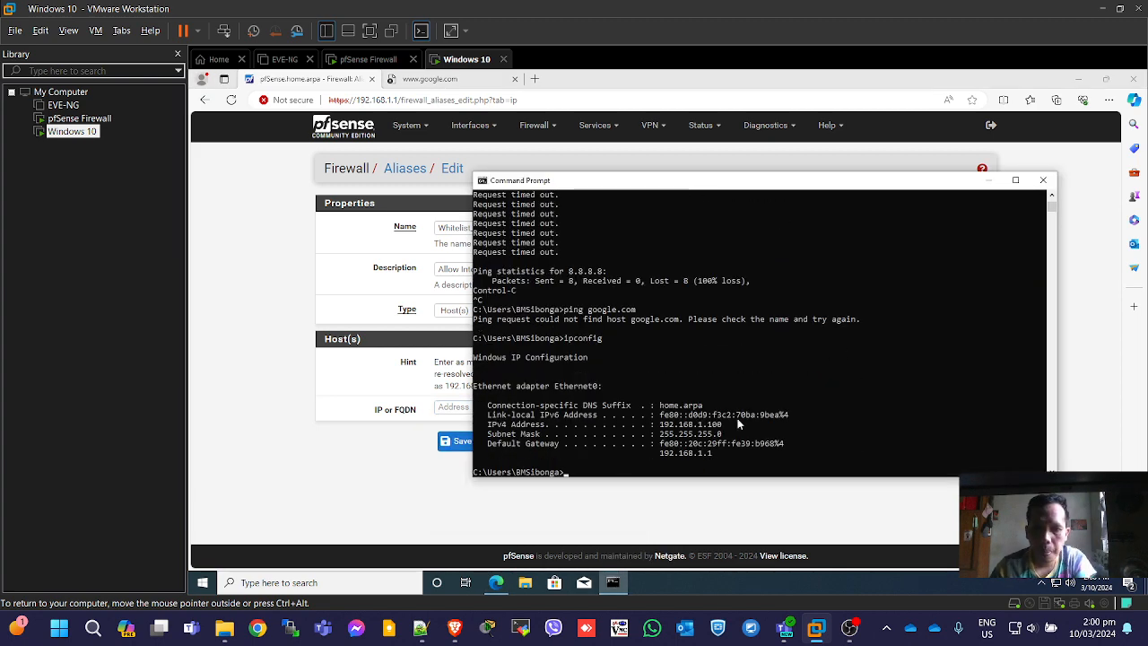
pyautogui.moveTo(658, 425); pyautogui.dragTo(738, 433)
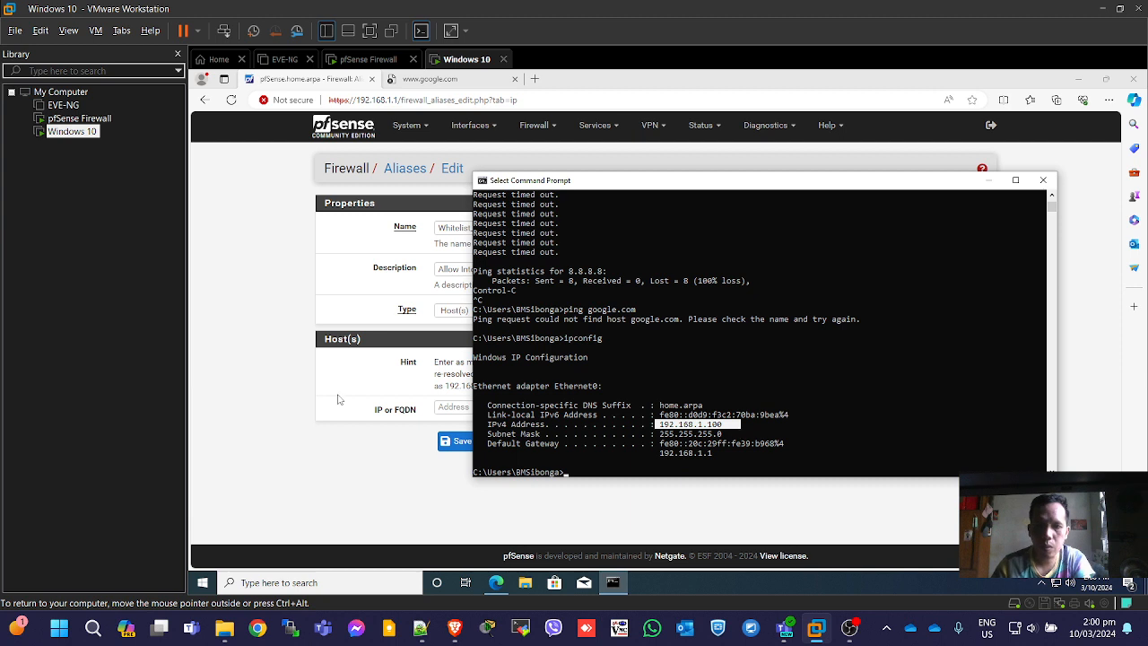
# Enter 192.168.1.100 as the alias host and give it the description BM_Desktop.
pyautogui.click(449, 407)
pyautogui.write('192.168.1.100')
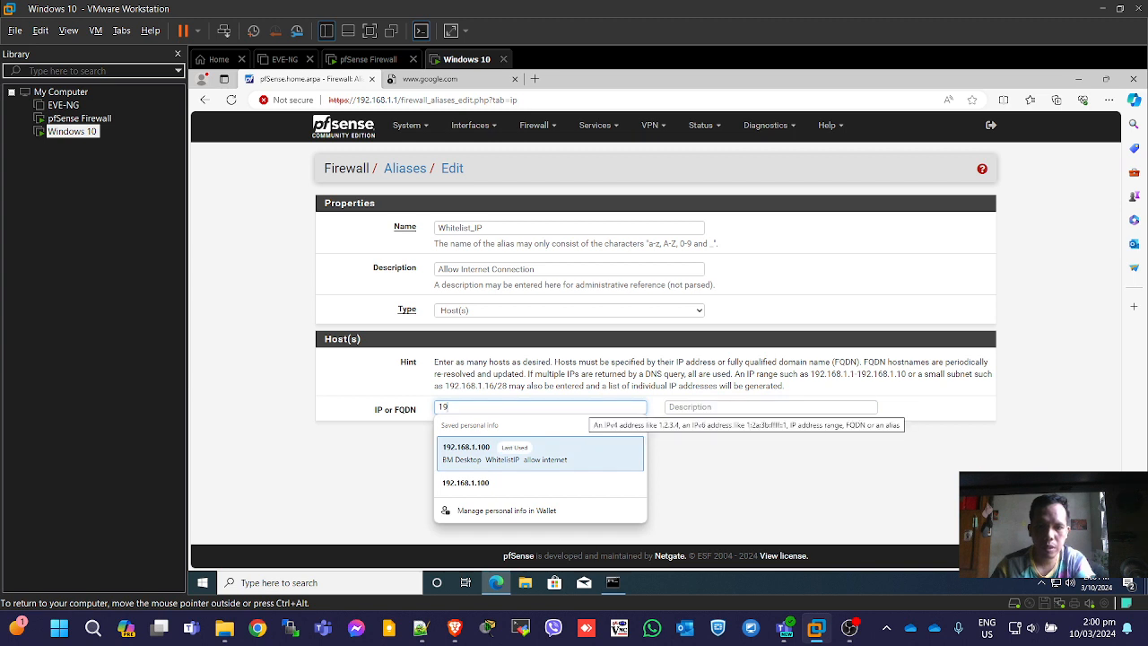
pyautogui.click(476, 458)
pyautogui.moveTo(721, 407); pyautogui.dragTo(666, 407)
pyautogui.press('BackSpace')
pyautogui.write('BM')
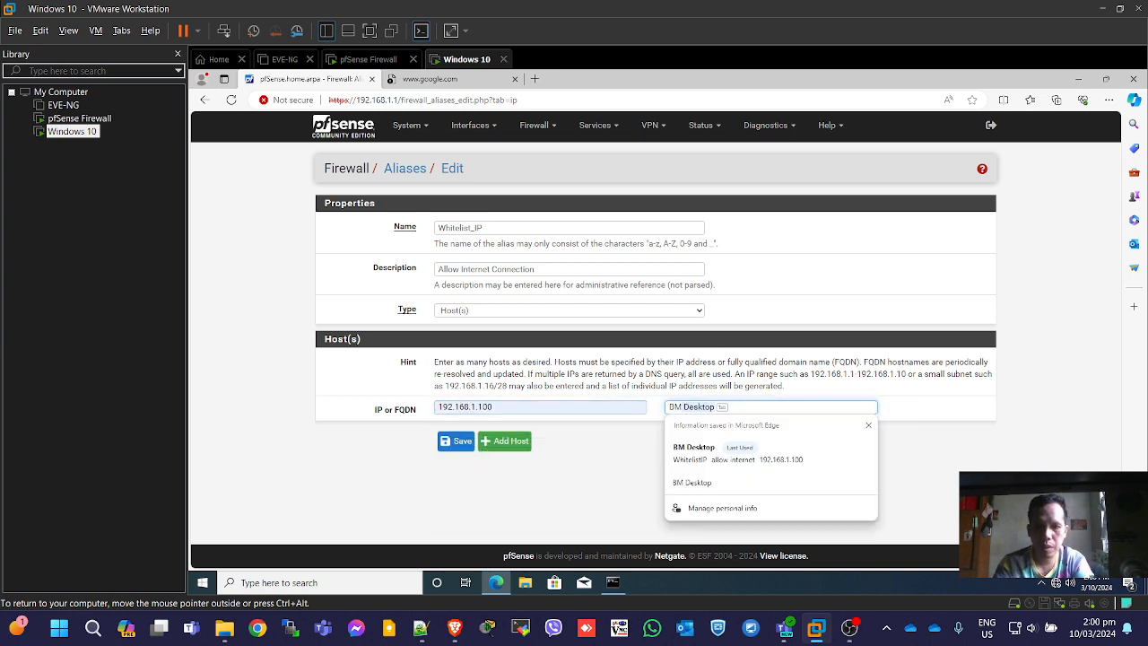
pyautogui.write('.')
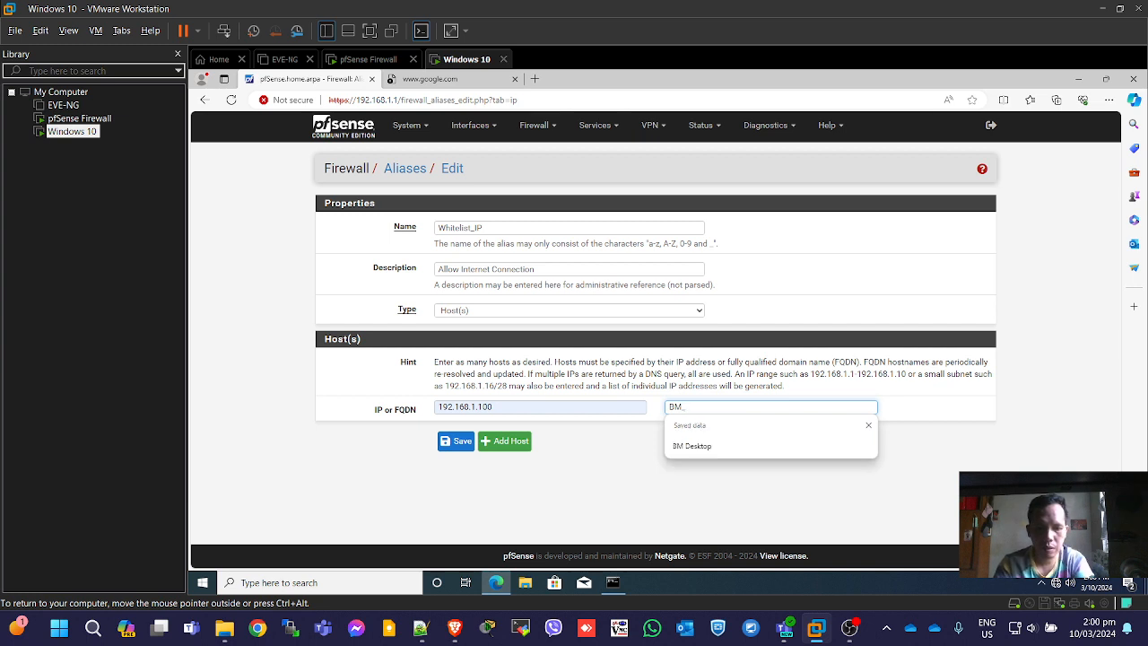
pyautogui.write('Destop')
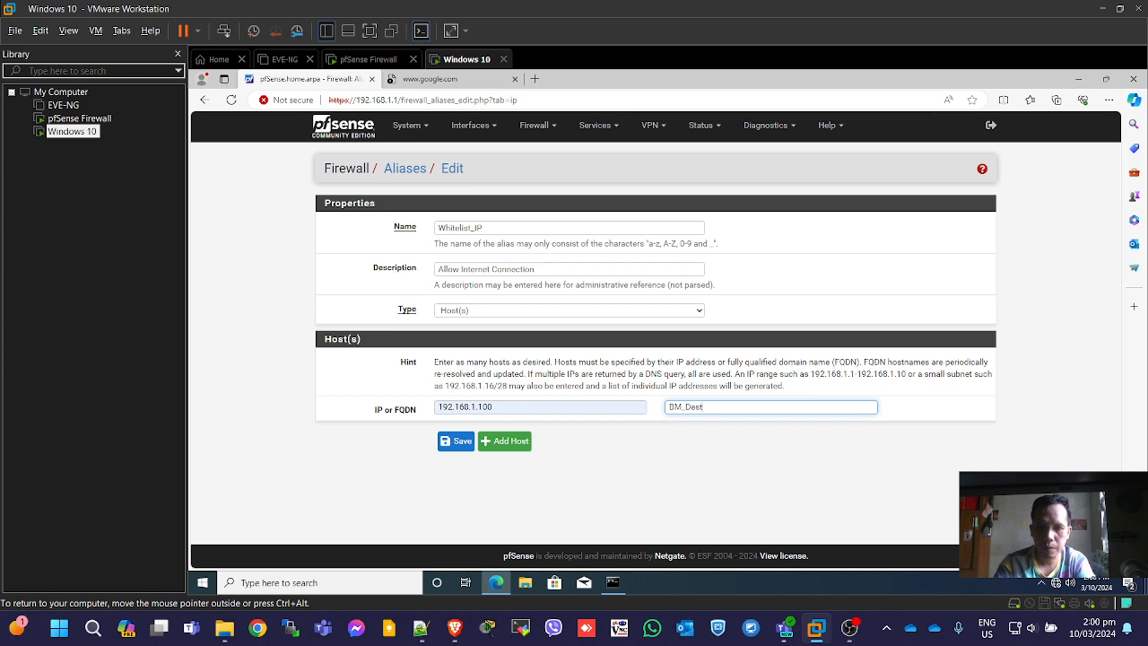
pyautogui.press('BackSpace')
pyautogui.write('ktop')
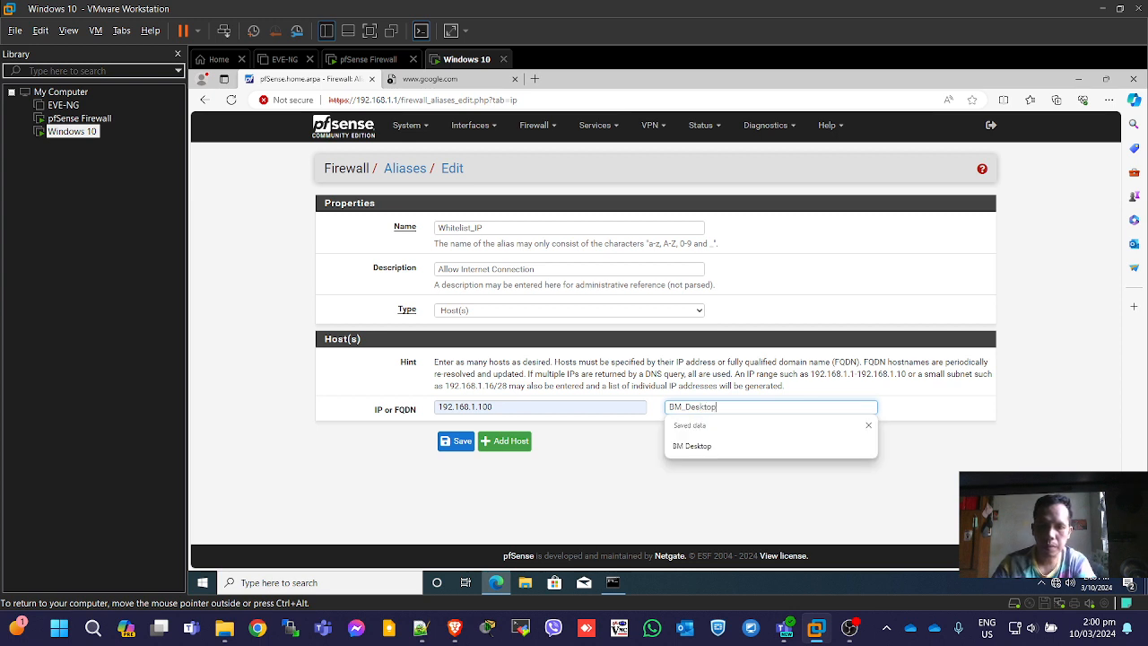
pyautogui.click(913, 491)
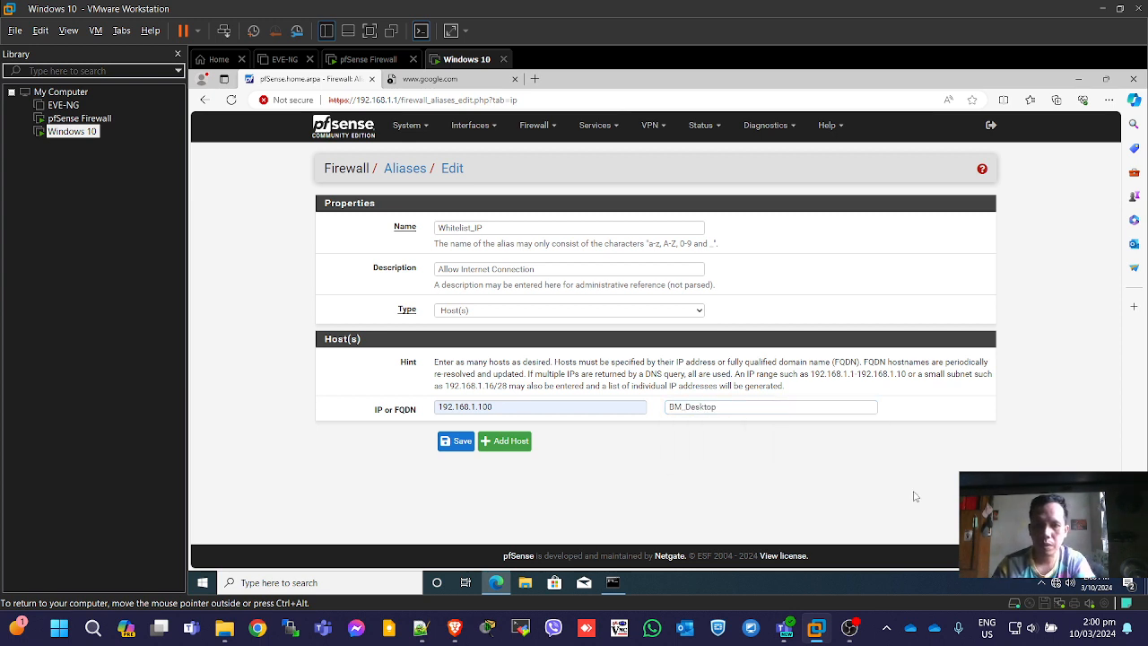
# Save and apply the Whitelist_IP alias, then open the LAN firewall rules.
pyautogui.click(456, 442)
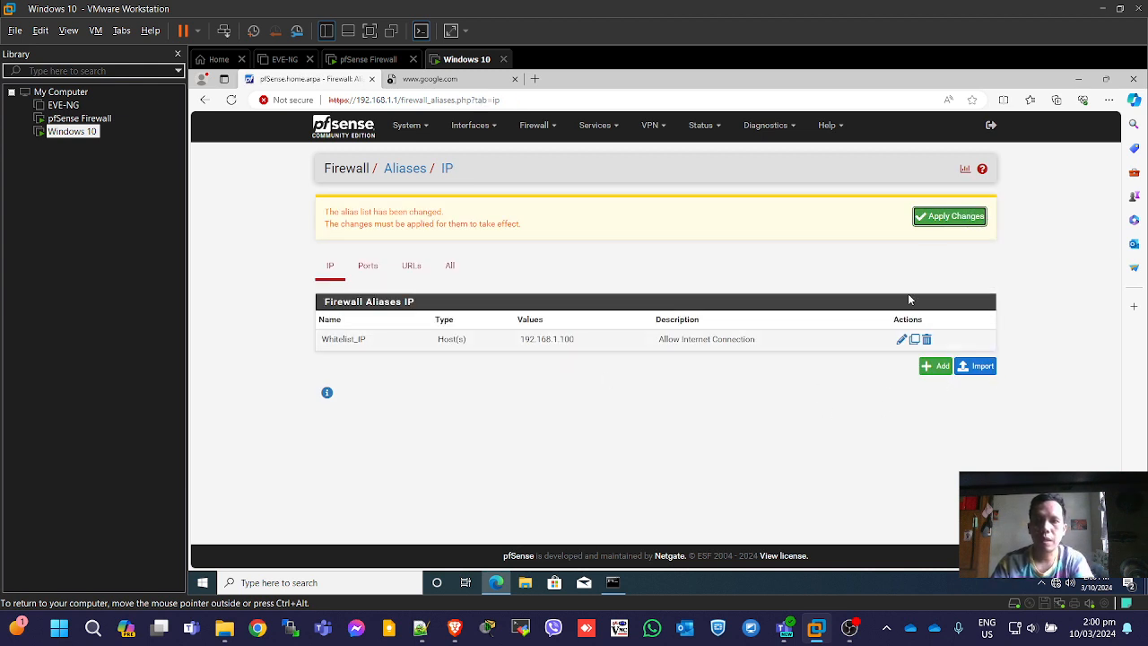
pyautogui.click(946, 216)
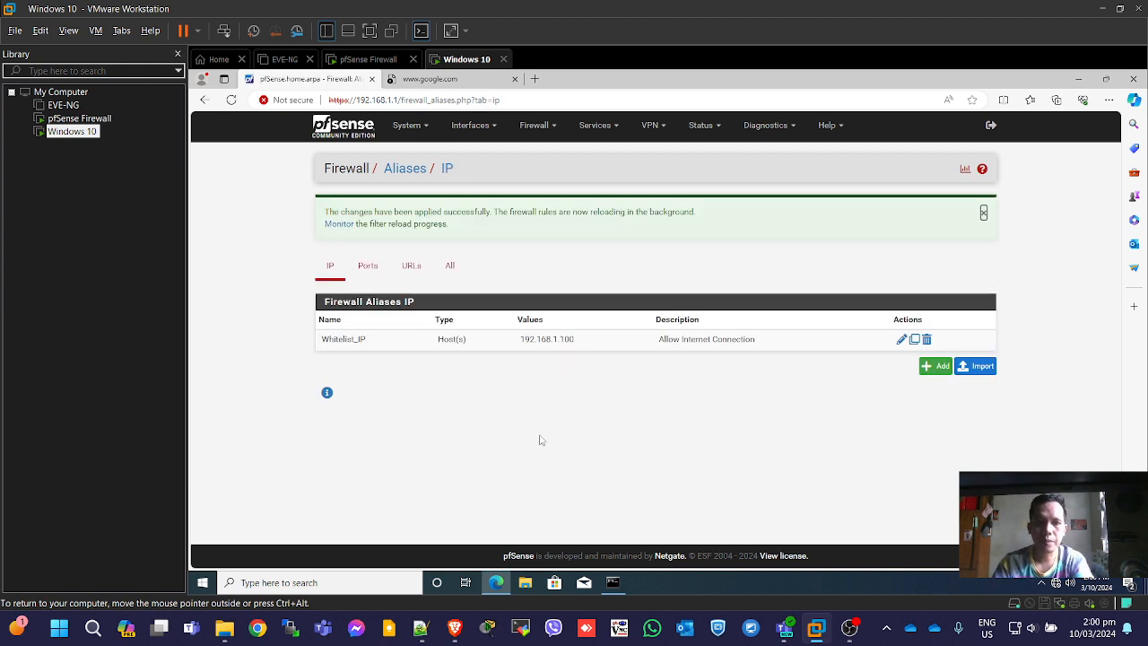
pyautogui.click(555, 127)
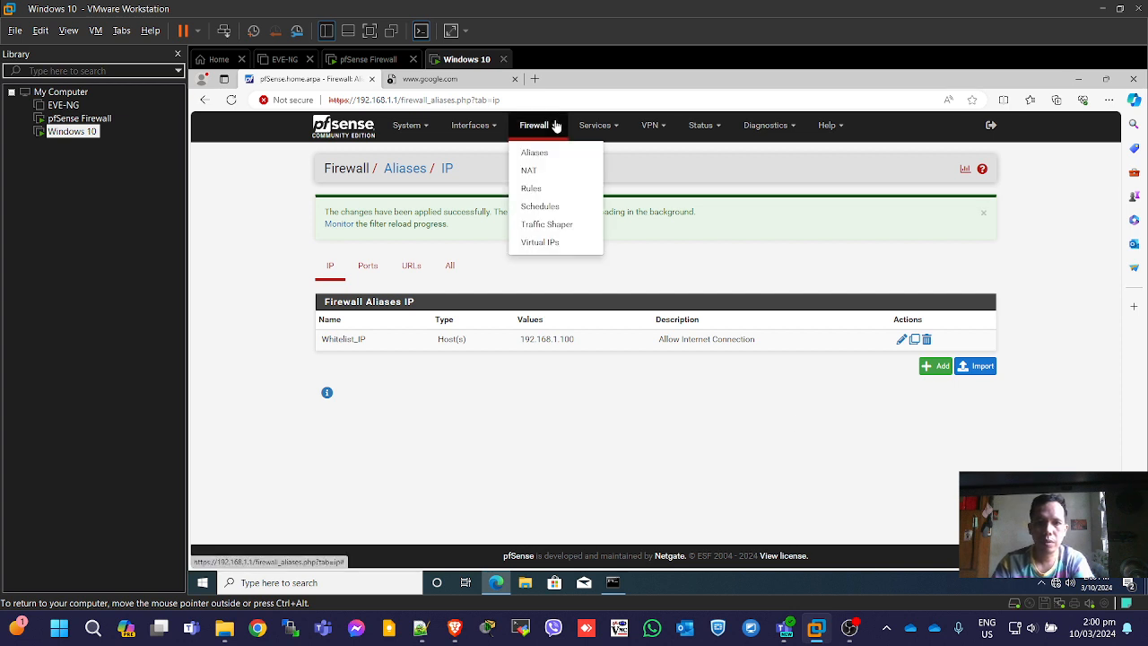
pyautogui.click(533, 189)
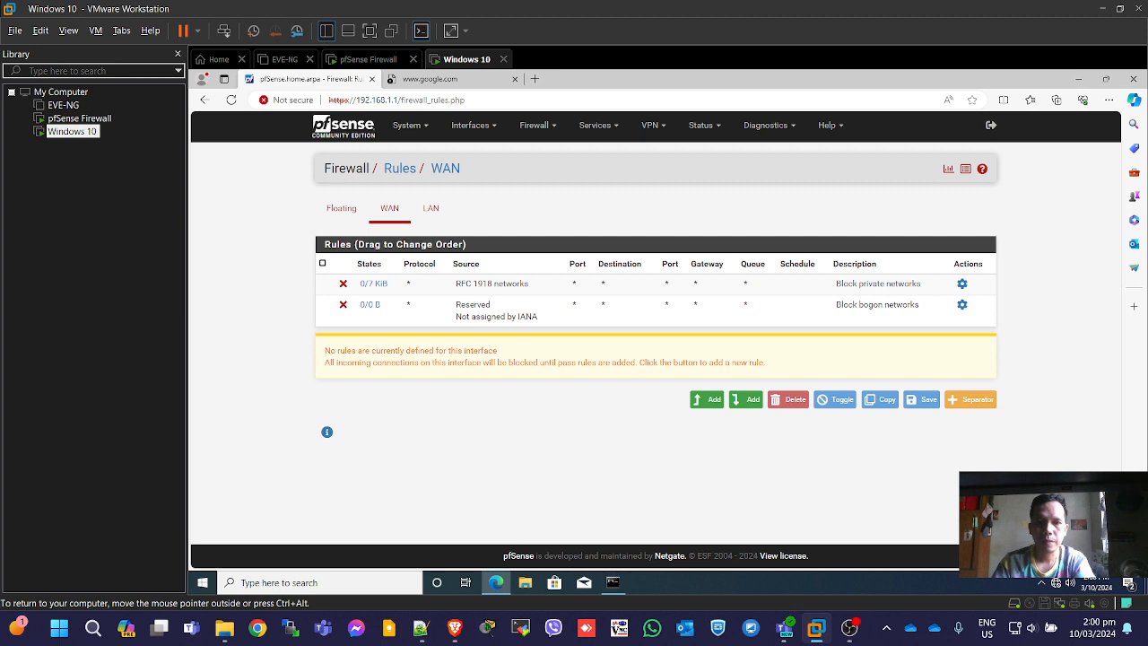
pyautogui.click(431, 210)
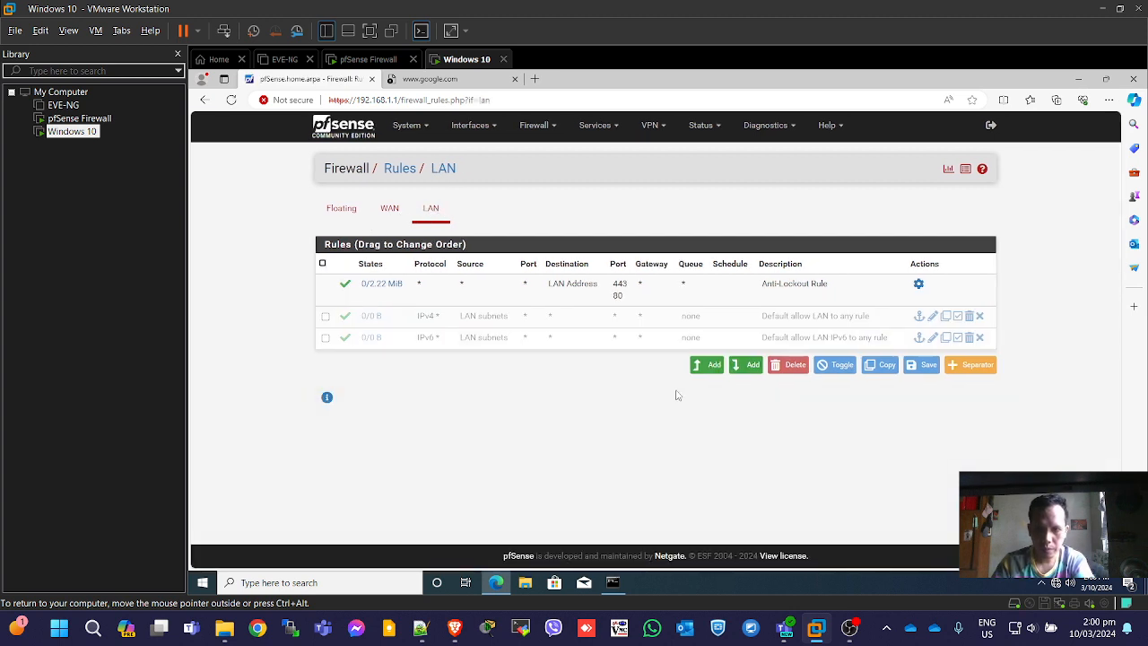
# Add a new LAN rule matching any protocol with source alias Whitelist_IP.
pyautogui.click(707, 366)
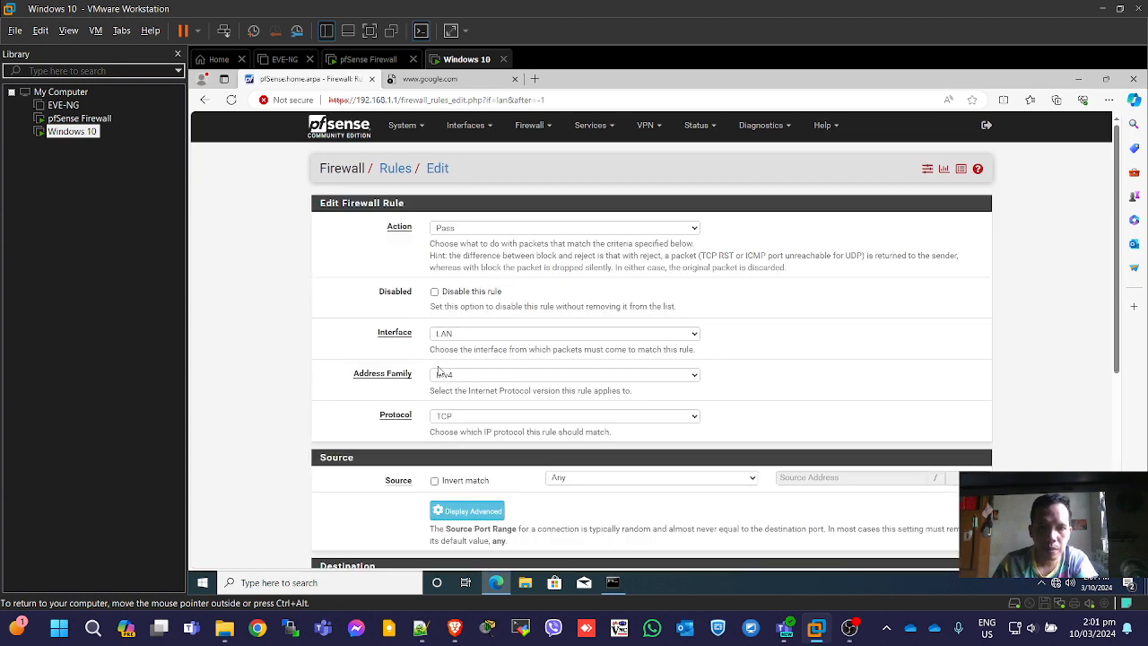
pyautogui.click(466, 419)
pyautogui.click(457, 236)
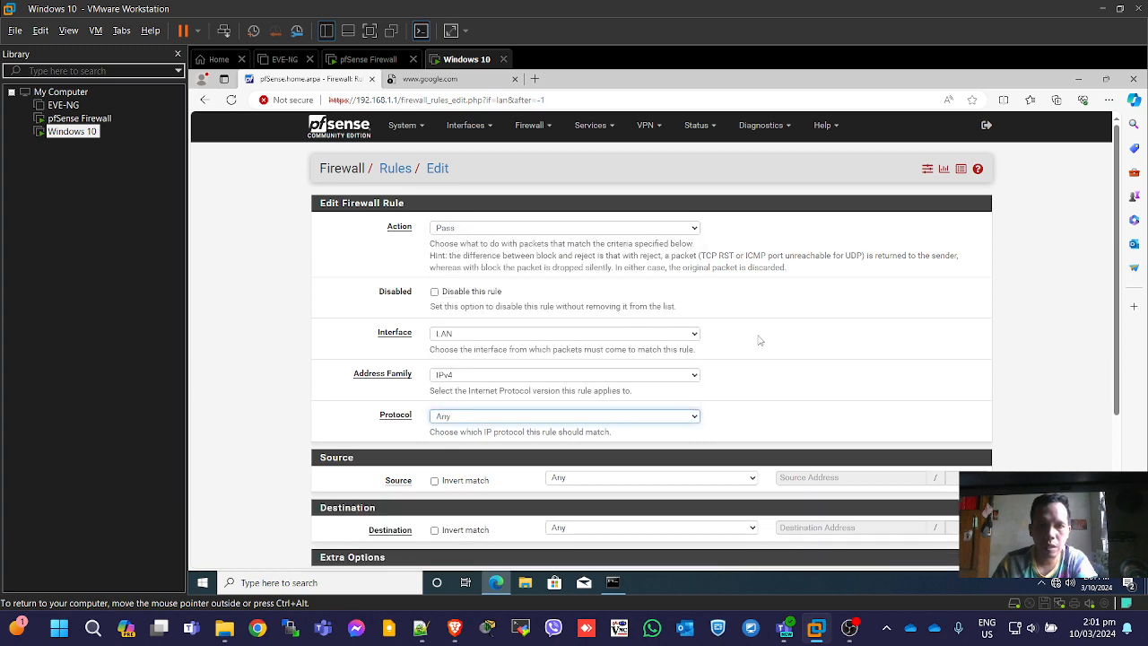
pyautogui.scroll(-2, 776, 325)
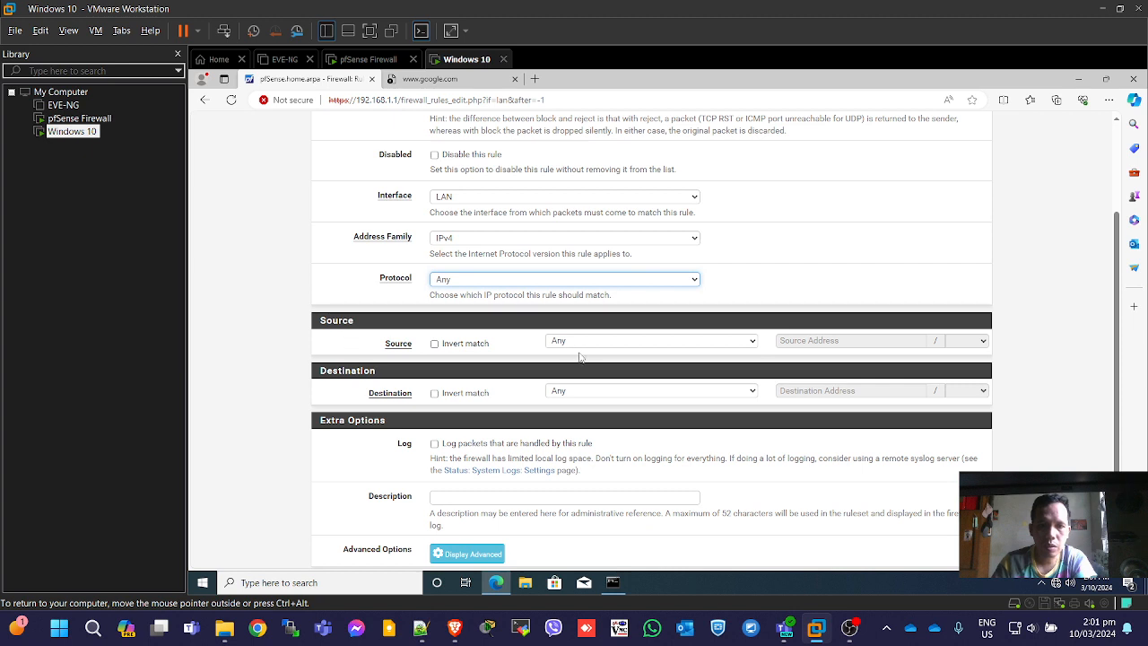
pyautogui.click(752, 340)
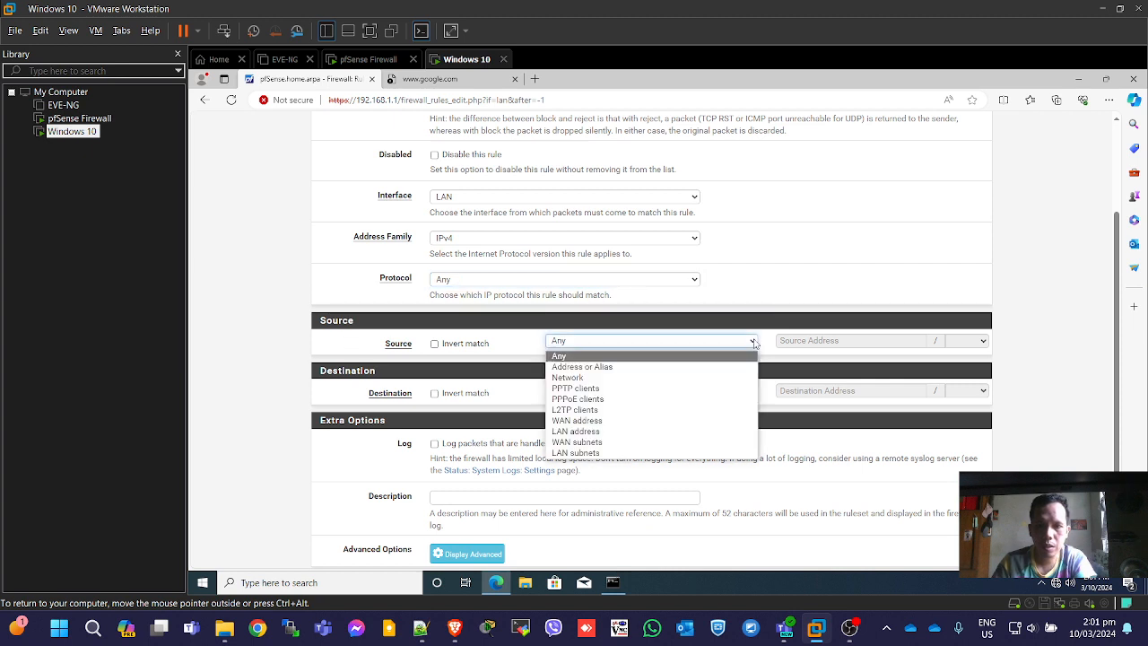
pyautogui.click(674, 367)
pyautogui.click(830, 340)
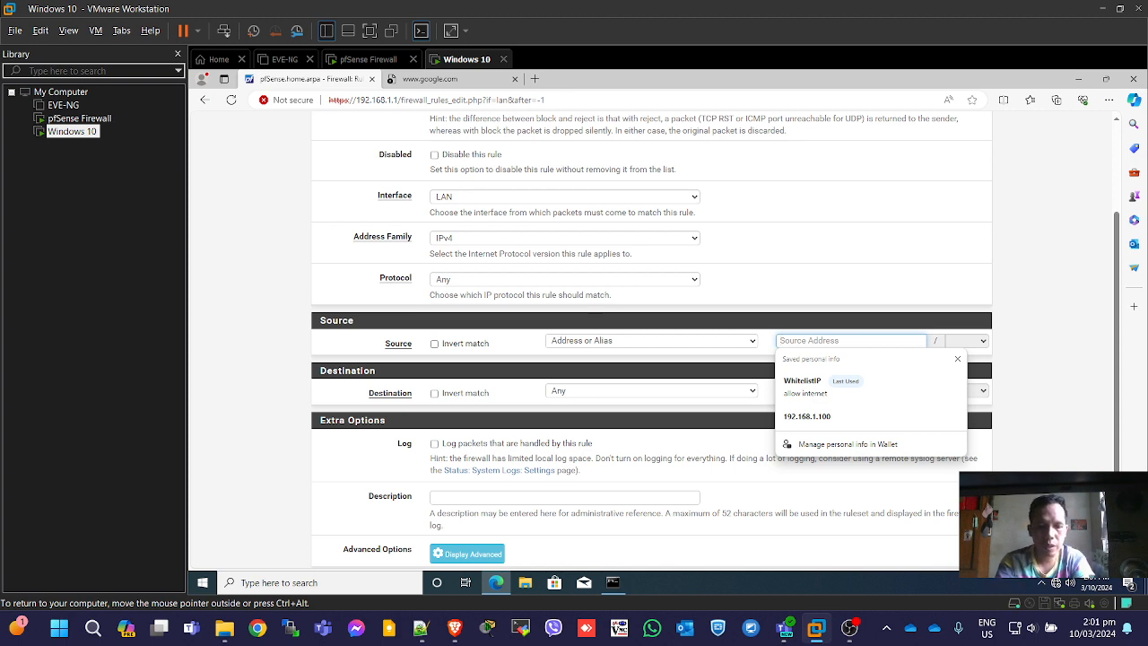
pyautogui.write('whi')
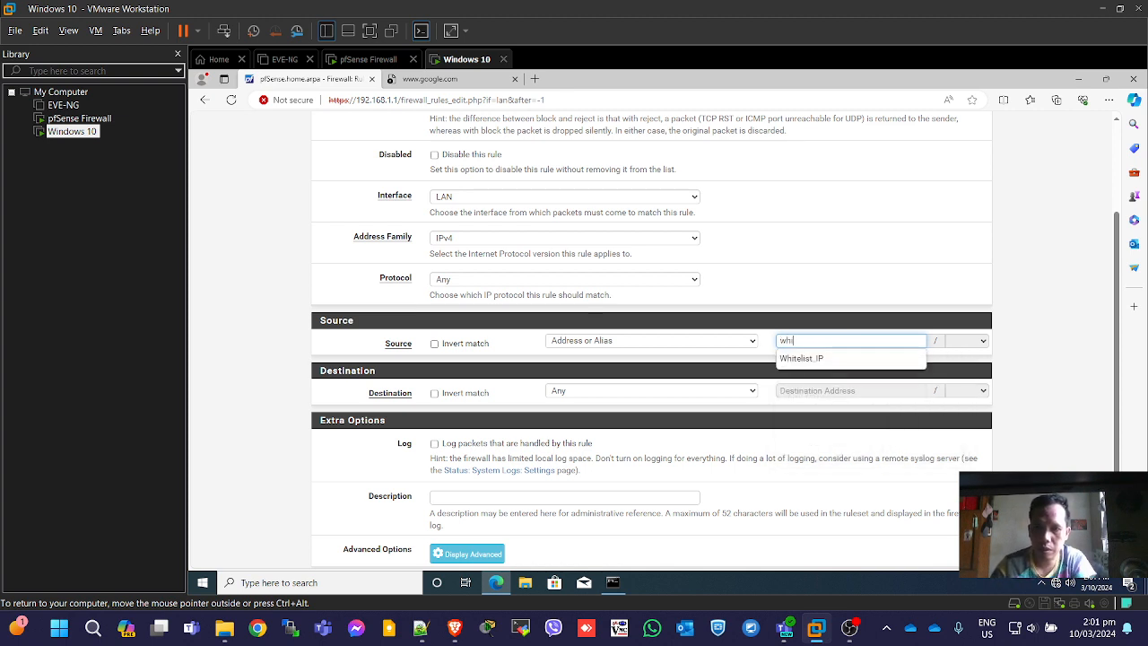
pyautogui.click(809, 358)
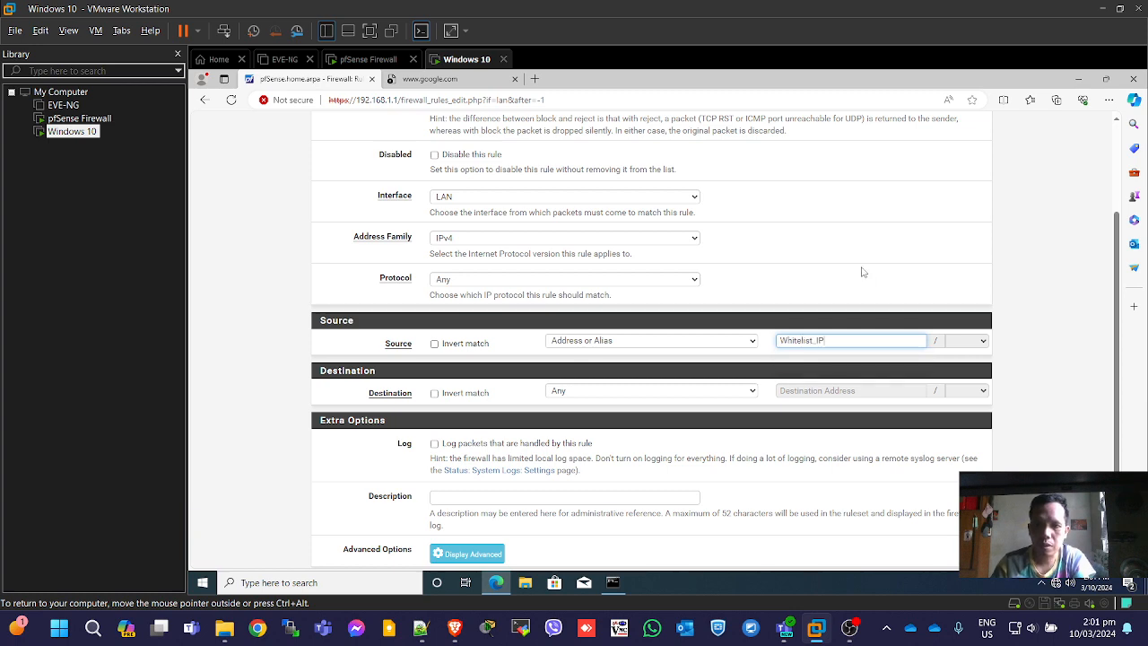
# Keep destination Any, describe the rule 'Allow Internet Connection to BM Desktop', and save it.
pyautogui.scroll(-1, 752, 368)
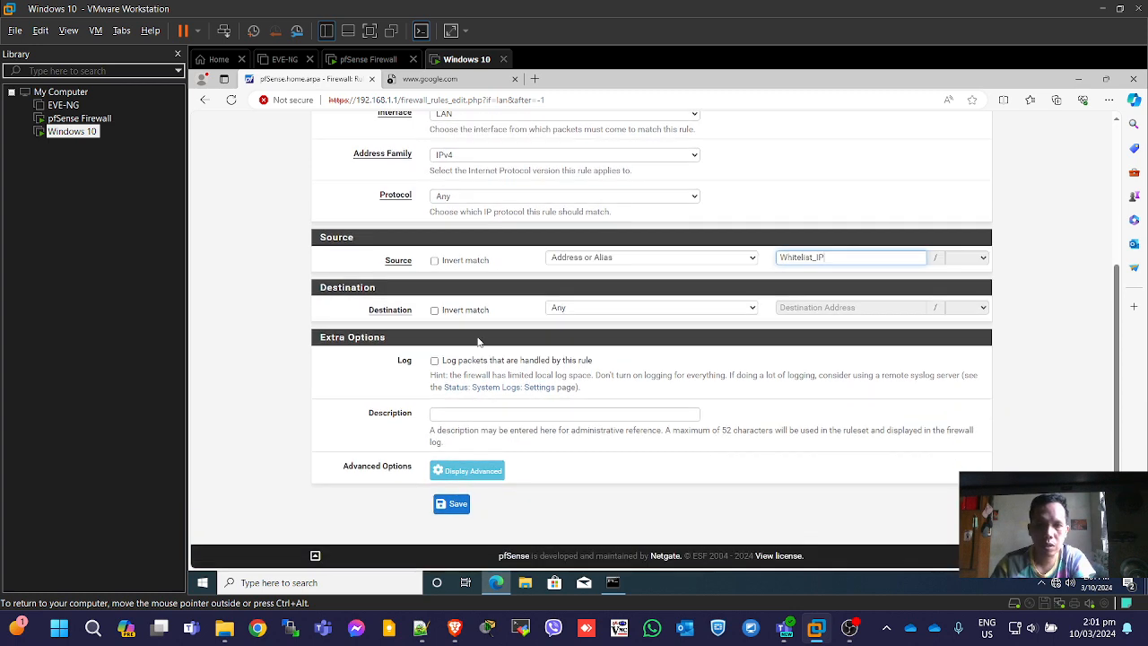
pyautogui.click(640, 314)
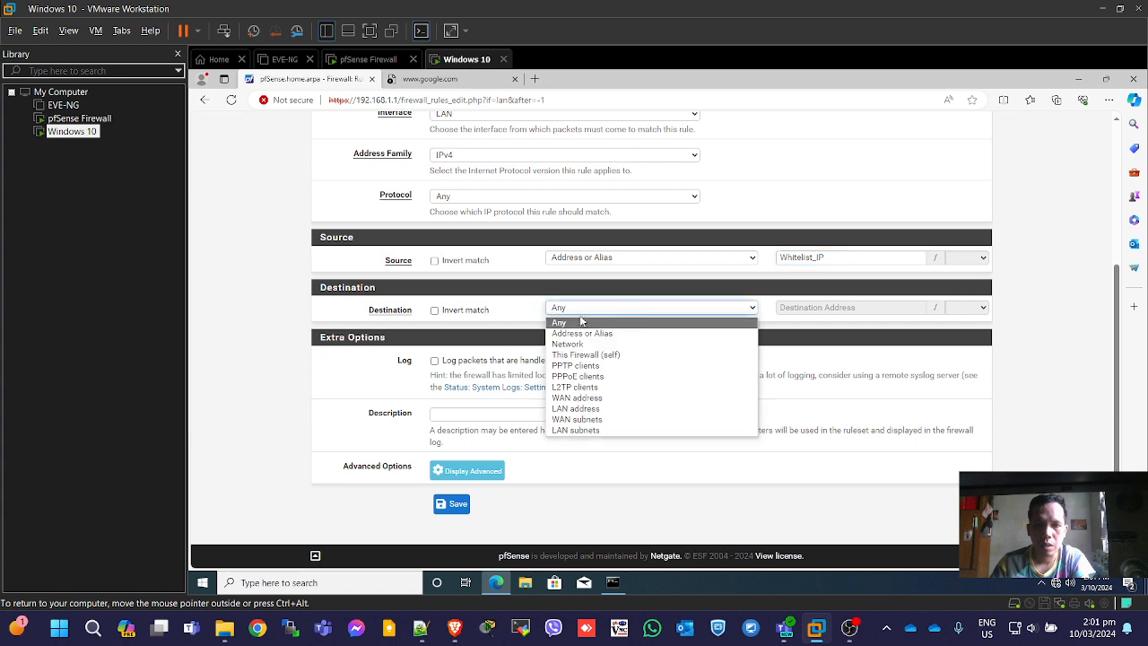
pyautogui.click(517, 327)
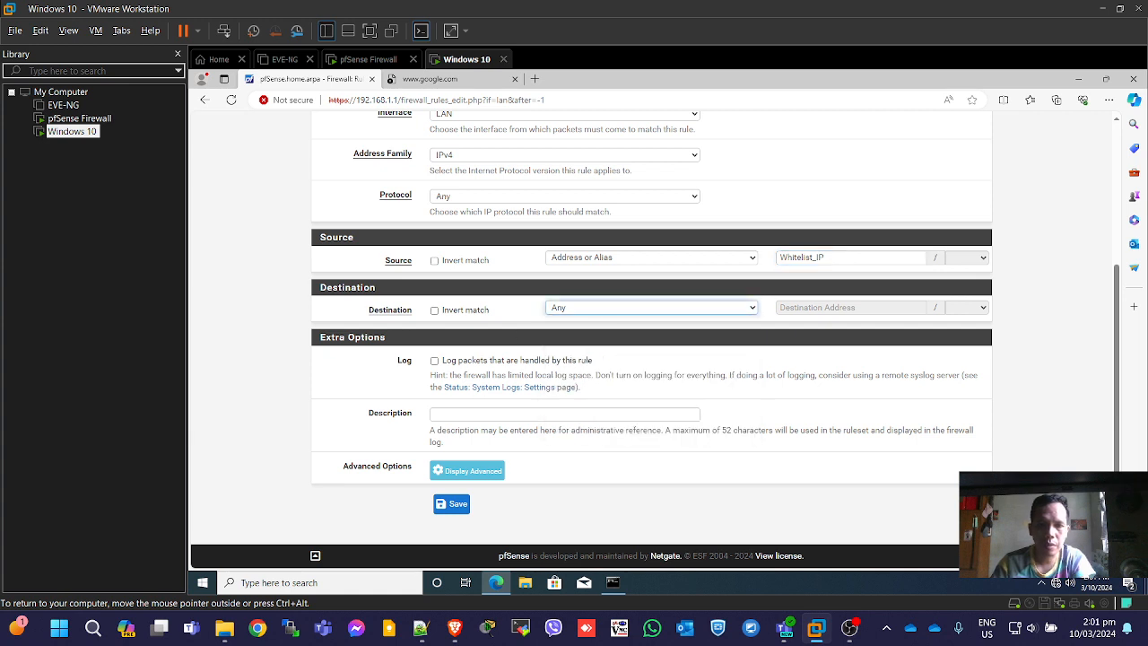
pyautogui.click(538, 414)
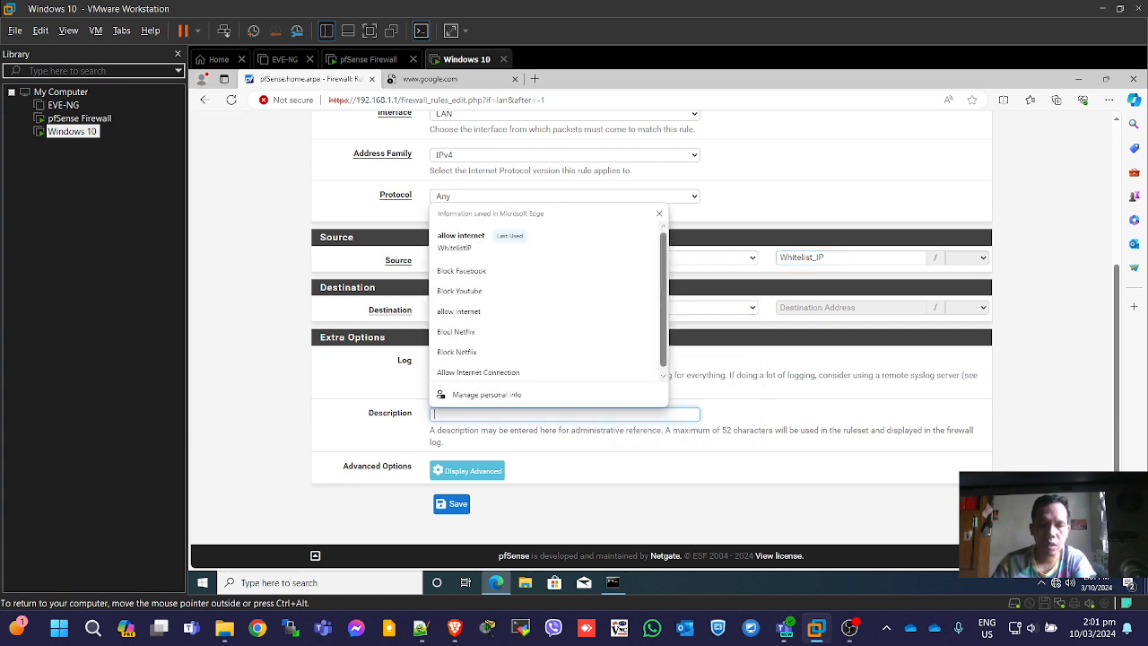
pyautogui.write('Allonw')
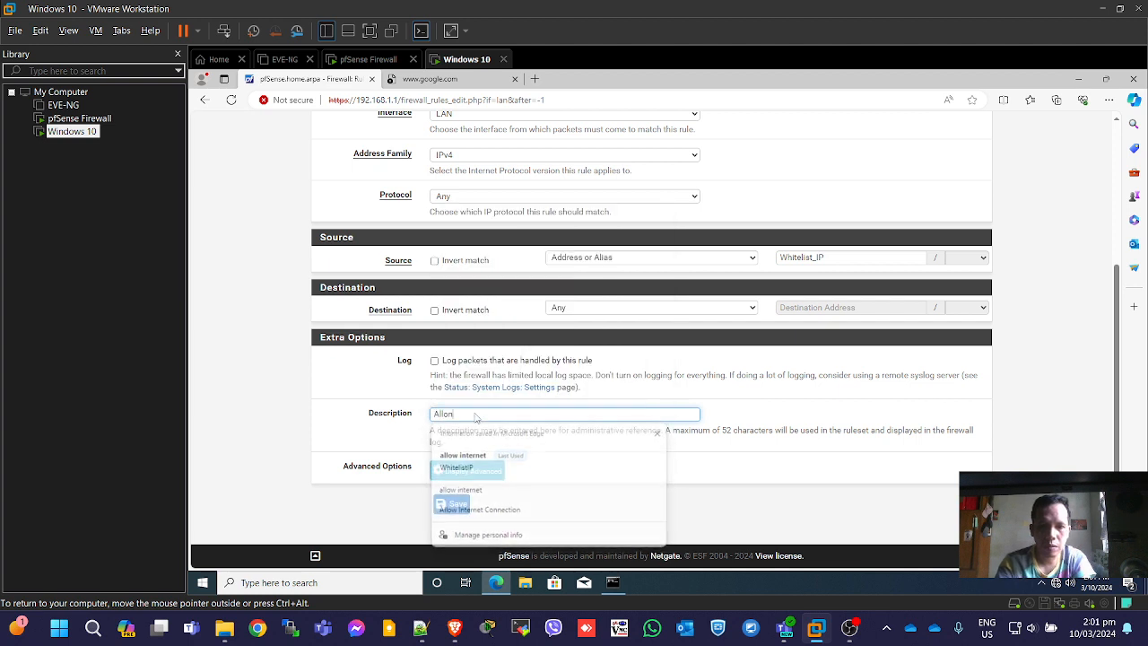
pyautogui.press('BackSpace')
pyautogui.press('BackSpace')
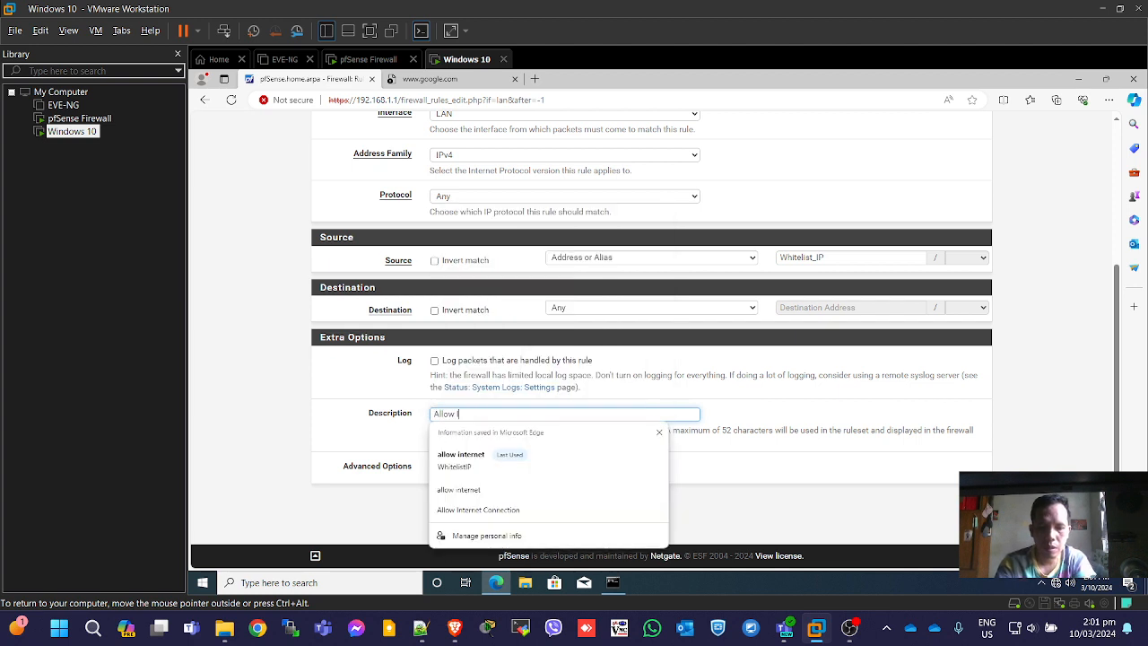
pyautogui.write('w Internt')
pyautogui.press('BackSpace')
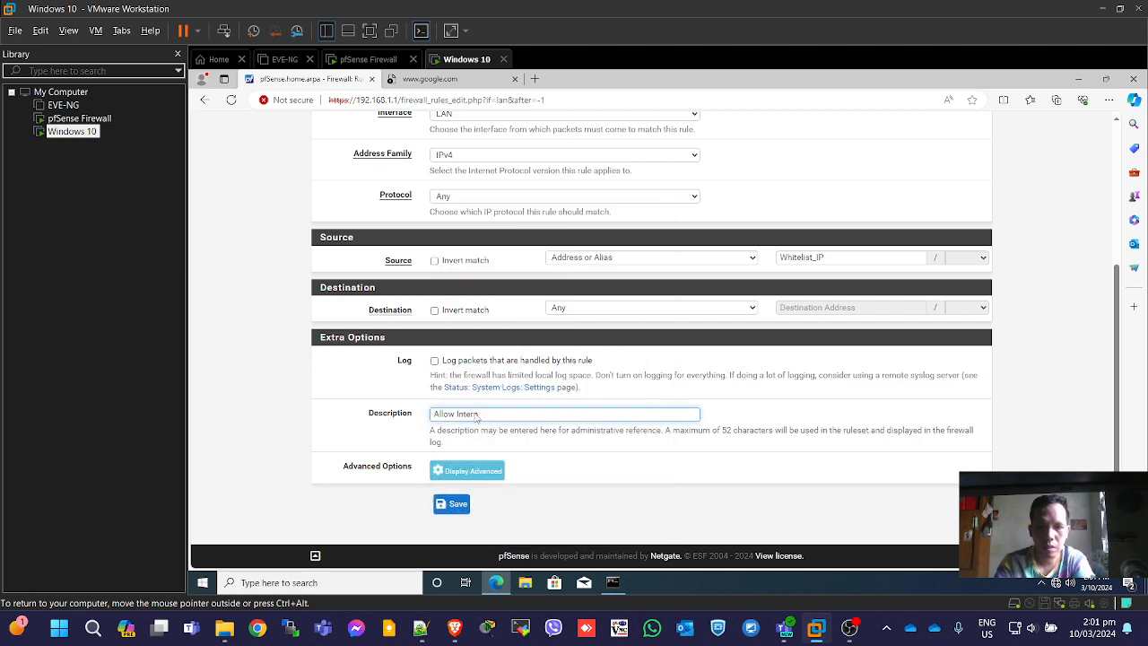
pyautogui.write('t')
pyautogui.press('BackSpace')
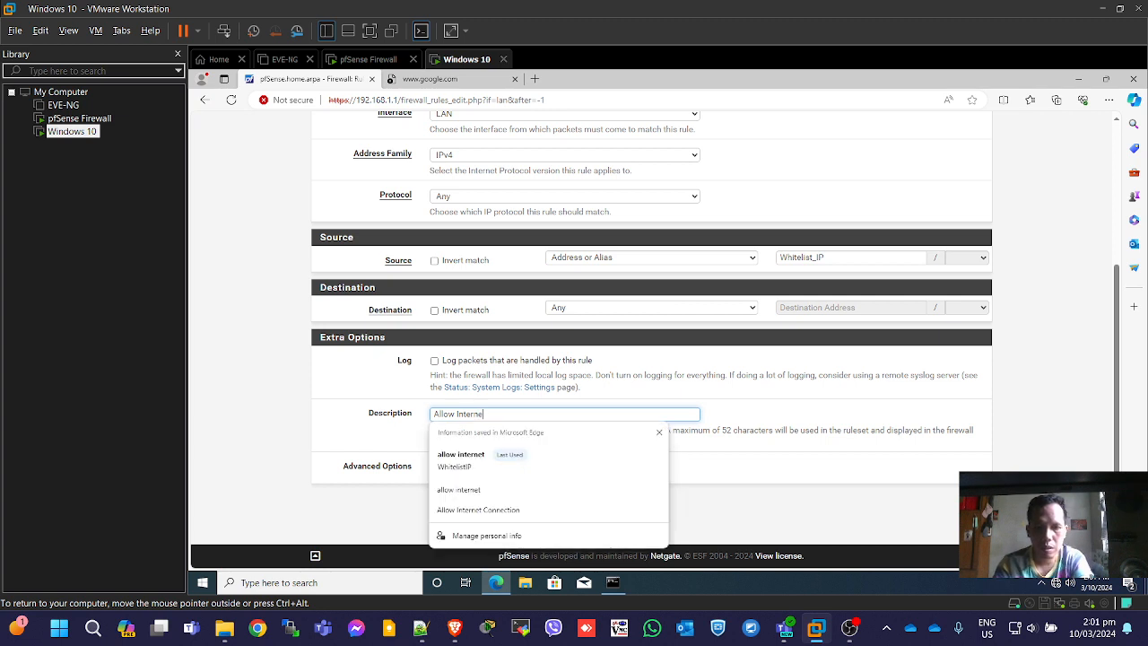
pyautogui.write('et Connection')
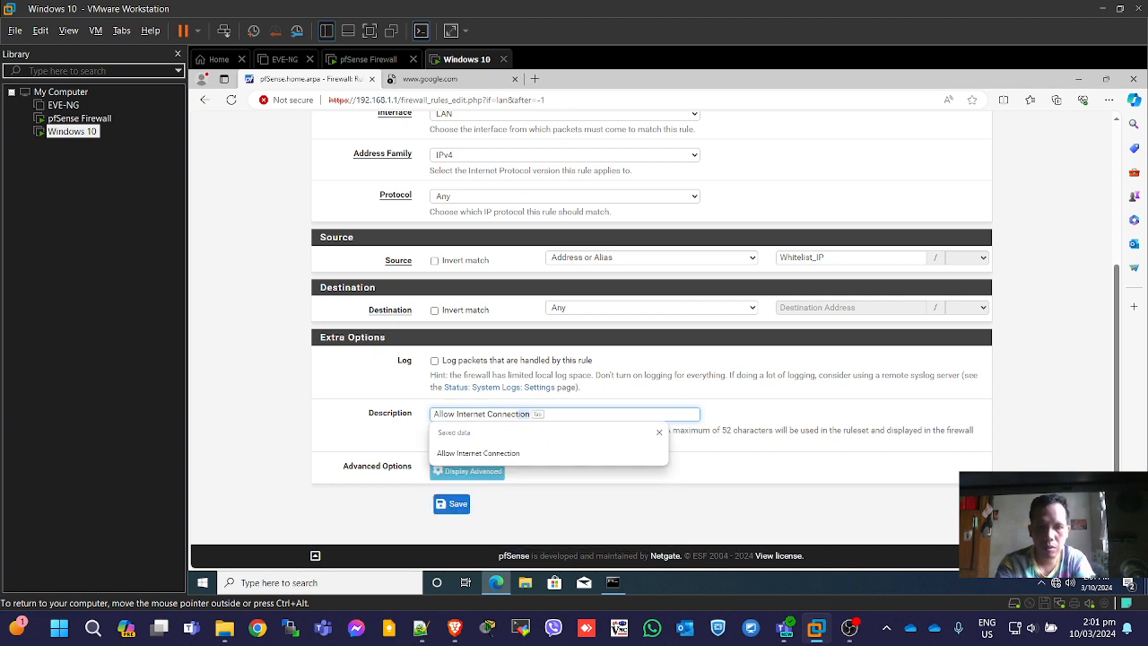
pyautogui.write('on')
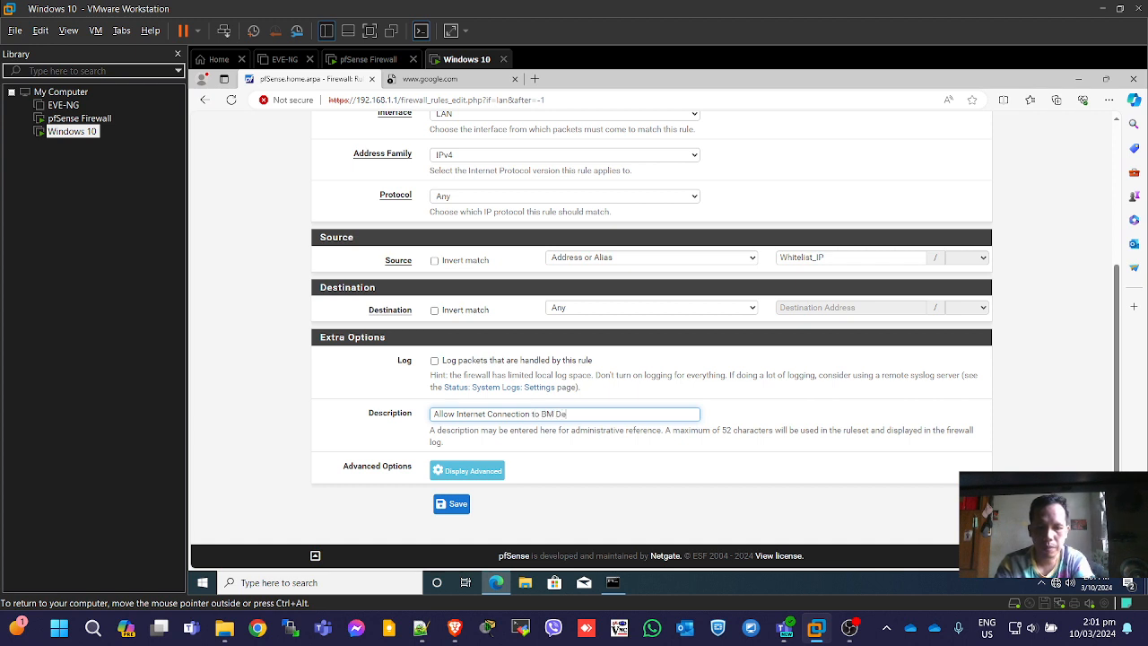
pyautogui.click(453, 504)
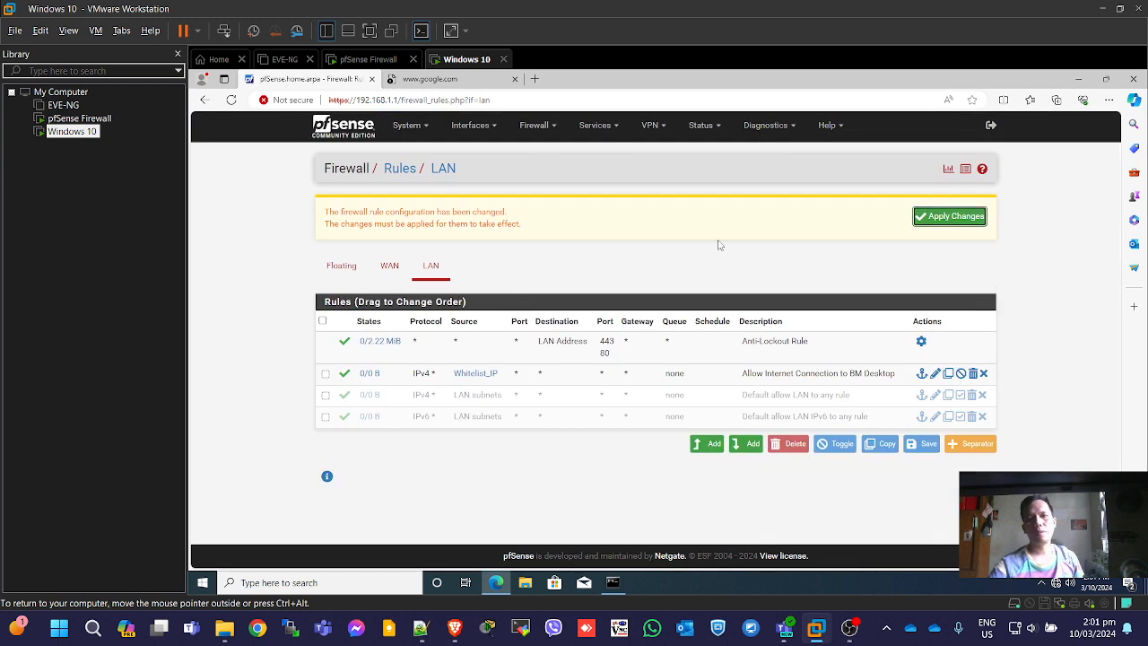
# Apply the pending rule changes and check the Aliases list.
pyautogui.click(949, 218)
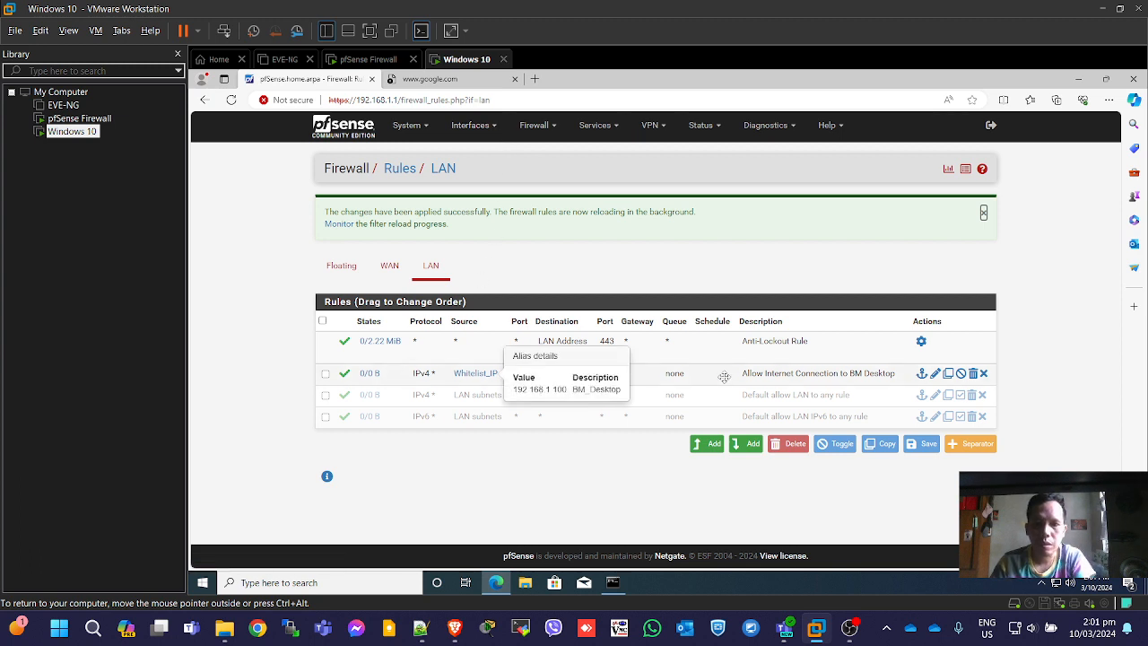
pyautogui.click(549, 130)
pyautogui.click(540, 152)
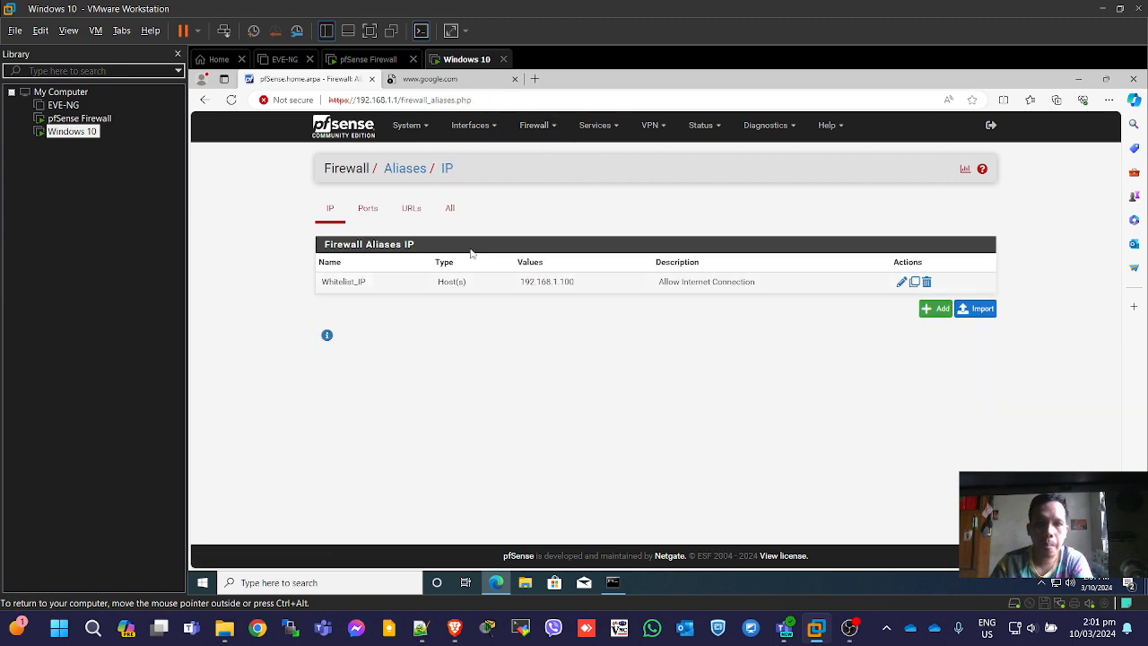
pyautogui.click(472, 125)
# Confirm the Whitelist_IP pass rule under LAN rules, then return to Google and Command Prompt.
pyautogui.click(538, 126)
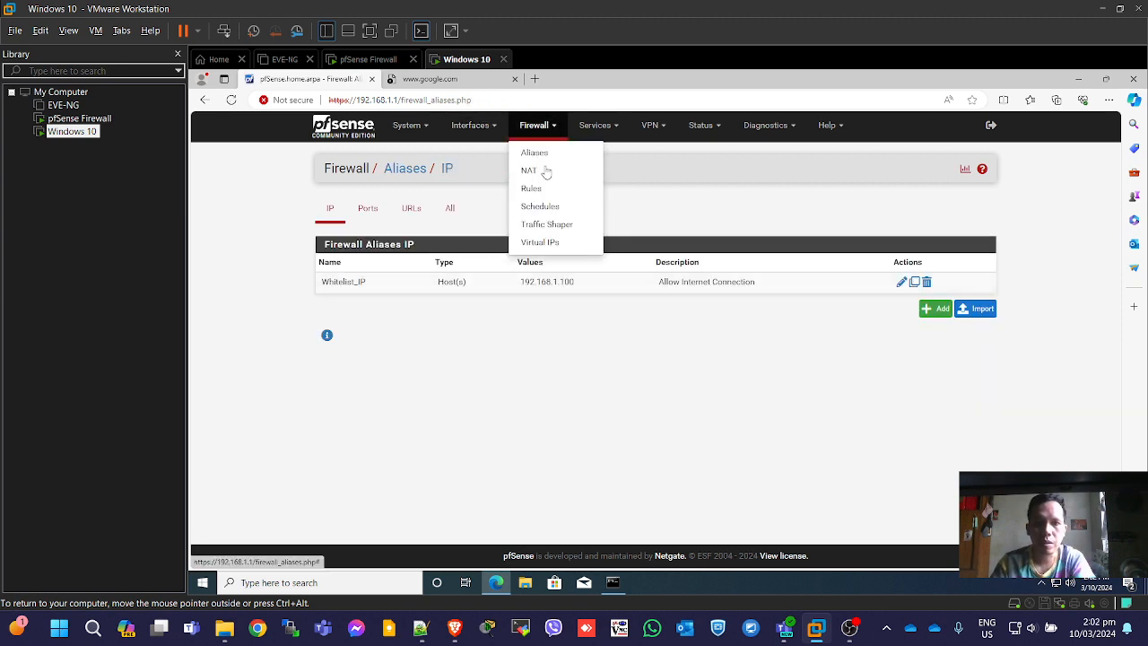
pyautogui.click(541, 189)
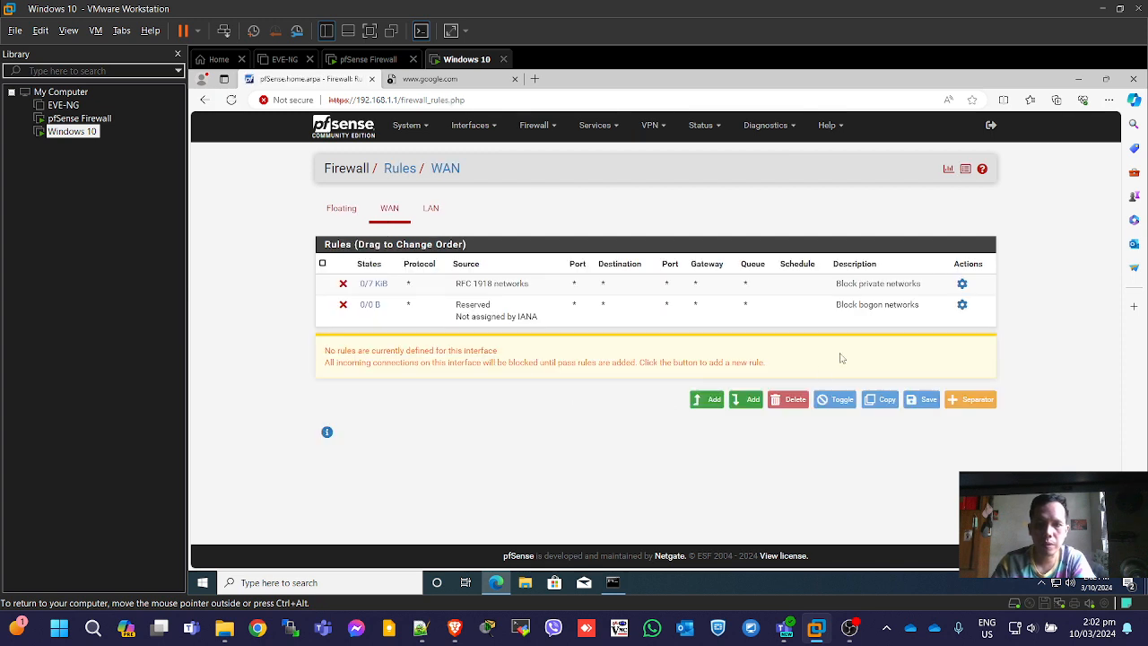
pyautogui.click(431, 211)
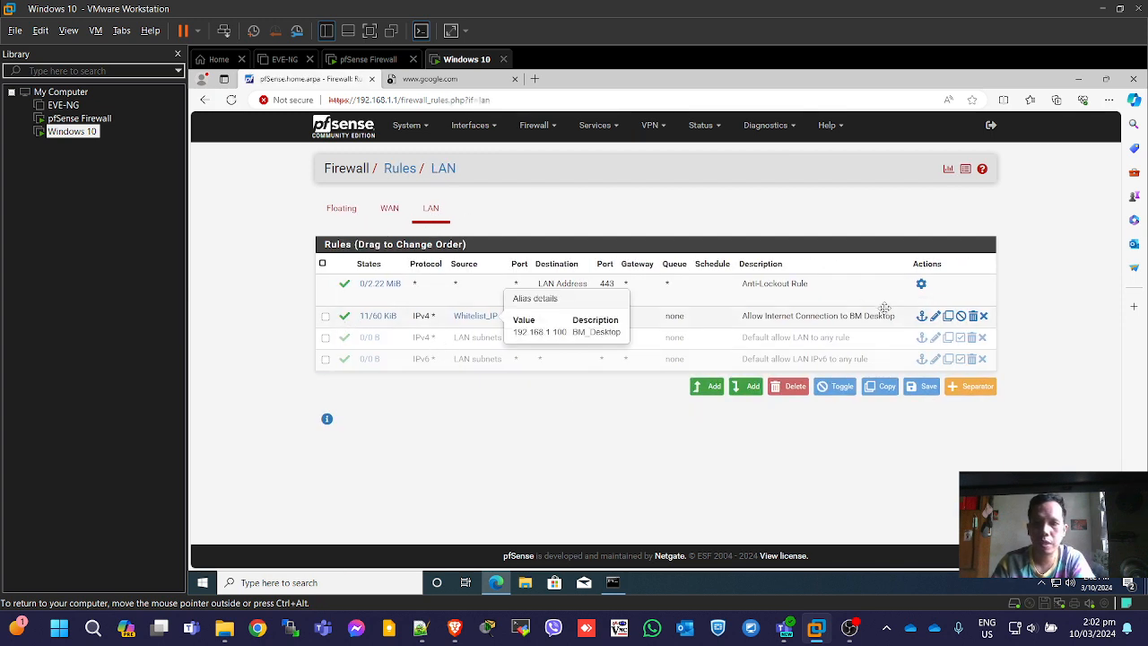
pyautogui.click(456, 81)
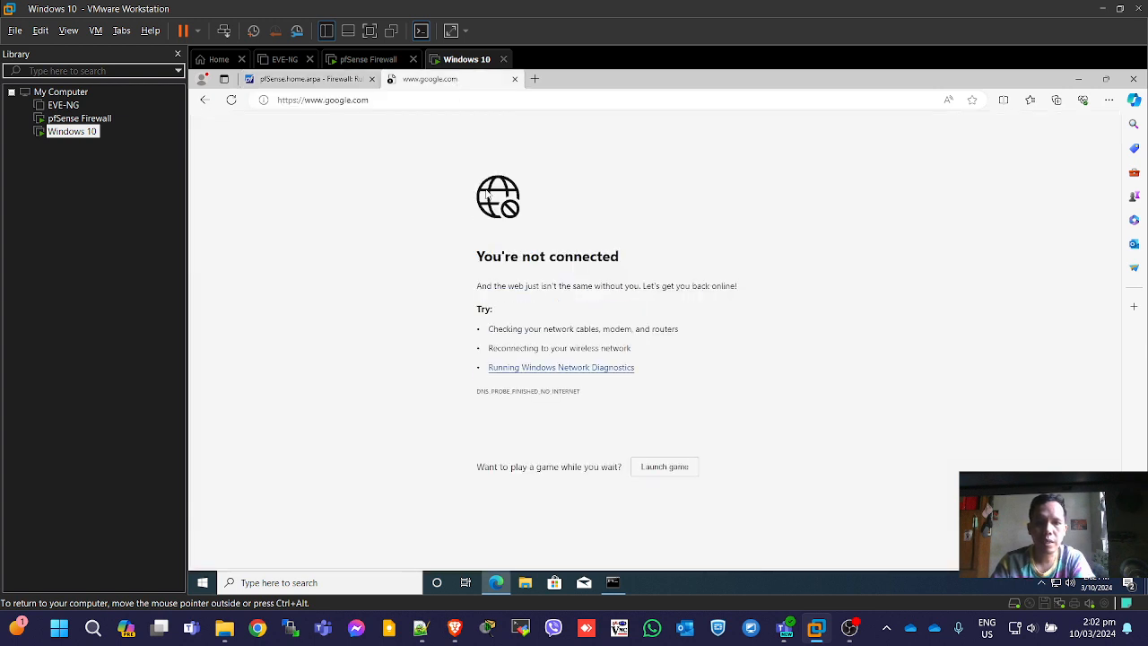
pyautogui.click(615, 584)
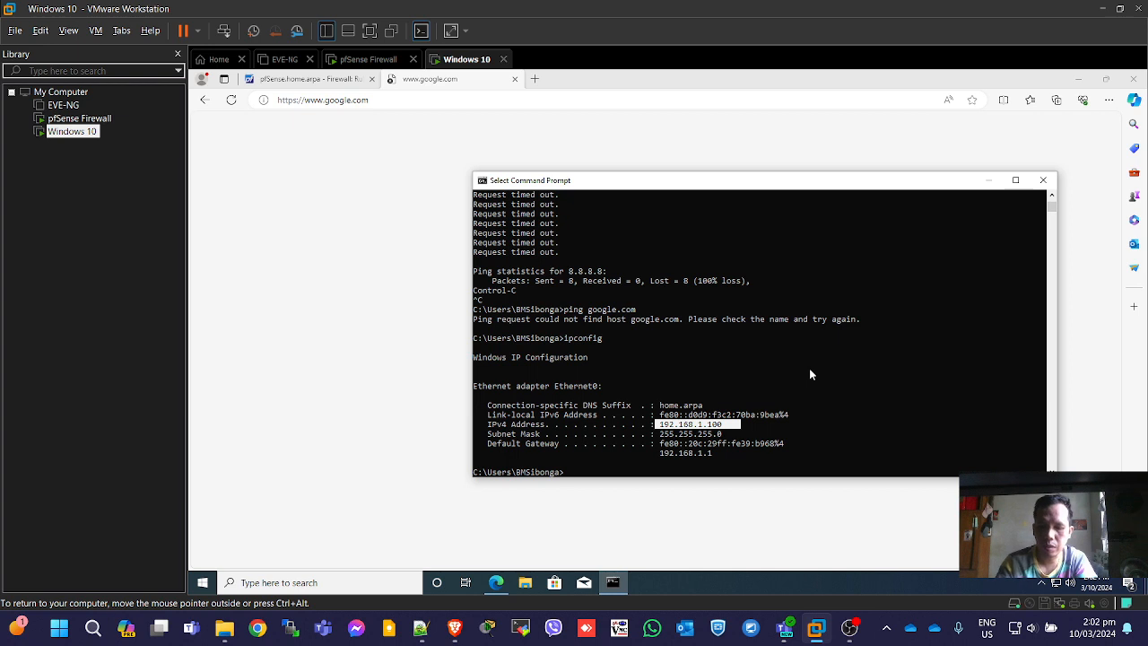
# Ping 8.8.8.8 and reload Google to confirm internet access is restored.
pyautogui.write('ping 8.8.8.8')
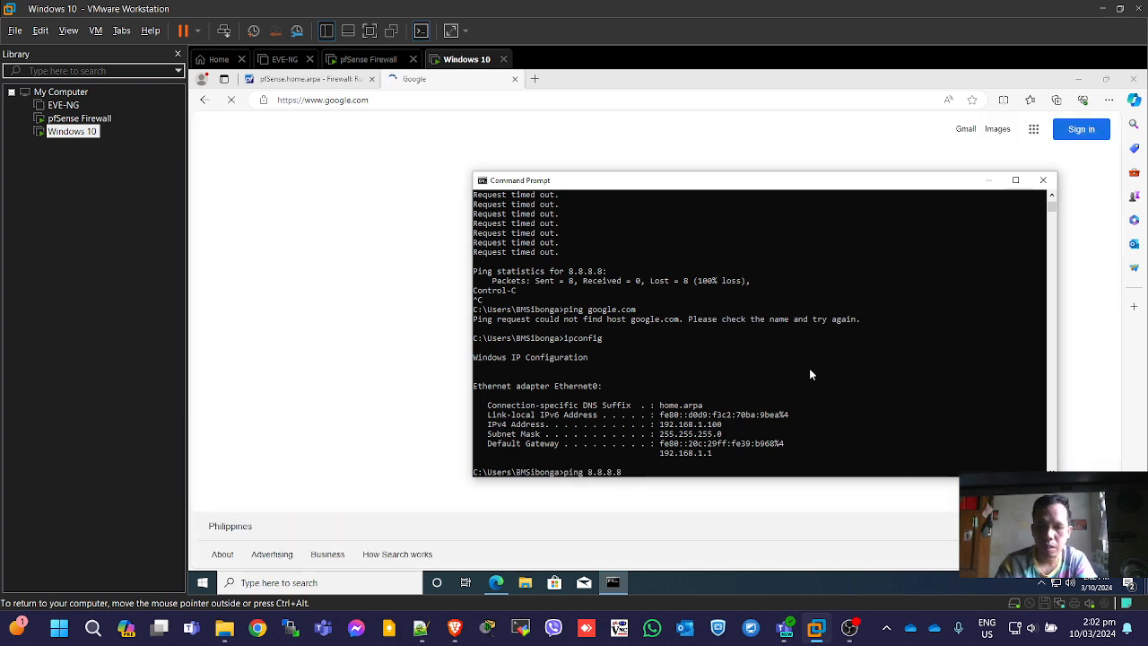
pyautogui.press('Return')
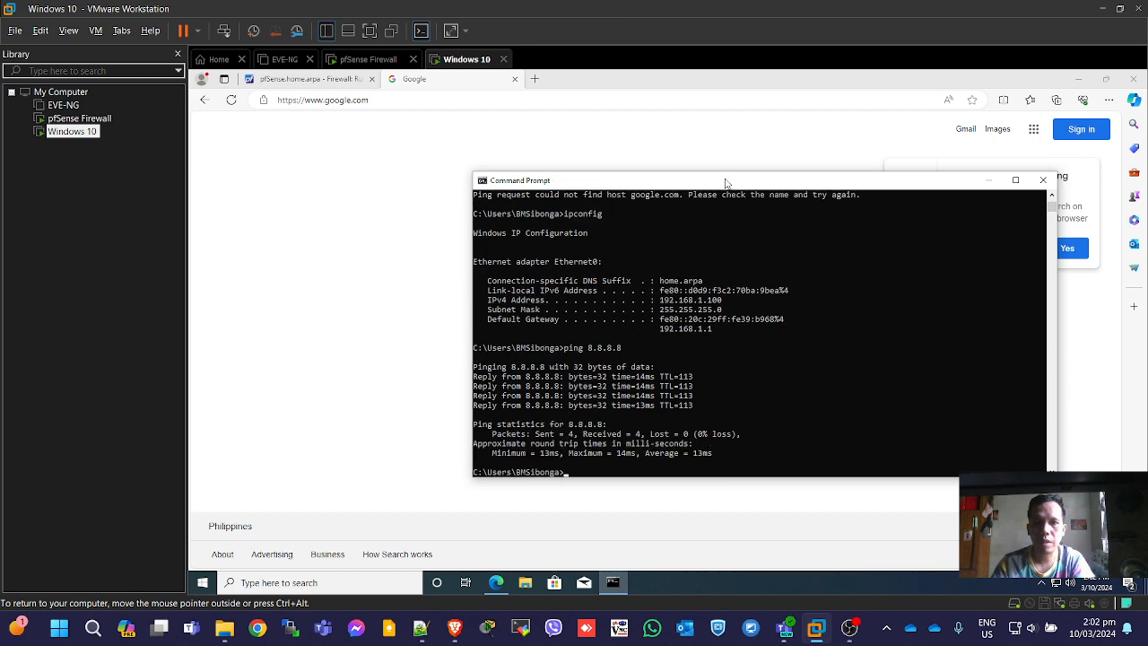
pyautogui.moveTo(723, 184); pyautogui.dragTo(734, 158)
pyautogui.click(361, 203)
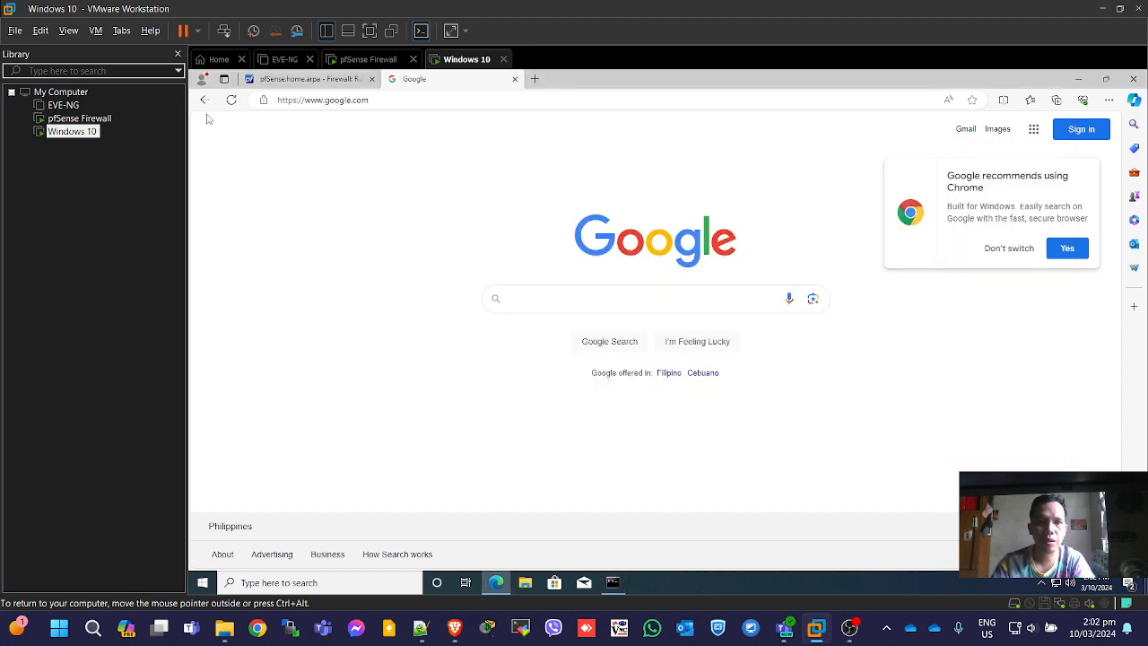
pyautogui.click(231, 99)
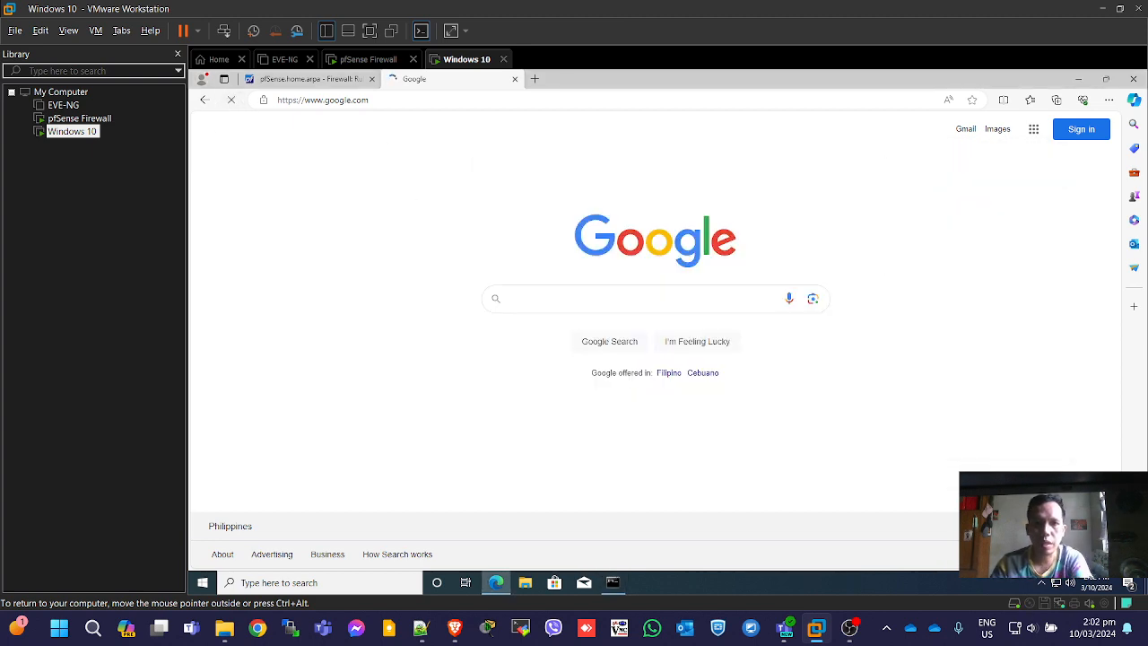
# Search for facebook in a new tab and open the Facebook site.
pyautogui.click(535, 79)
pyautogui.write('face')
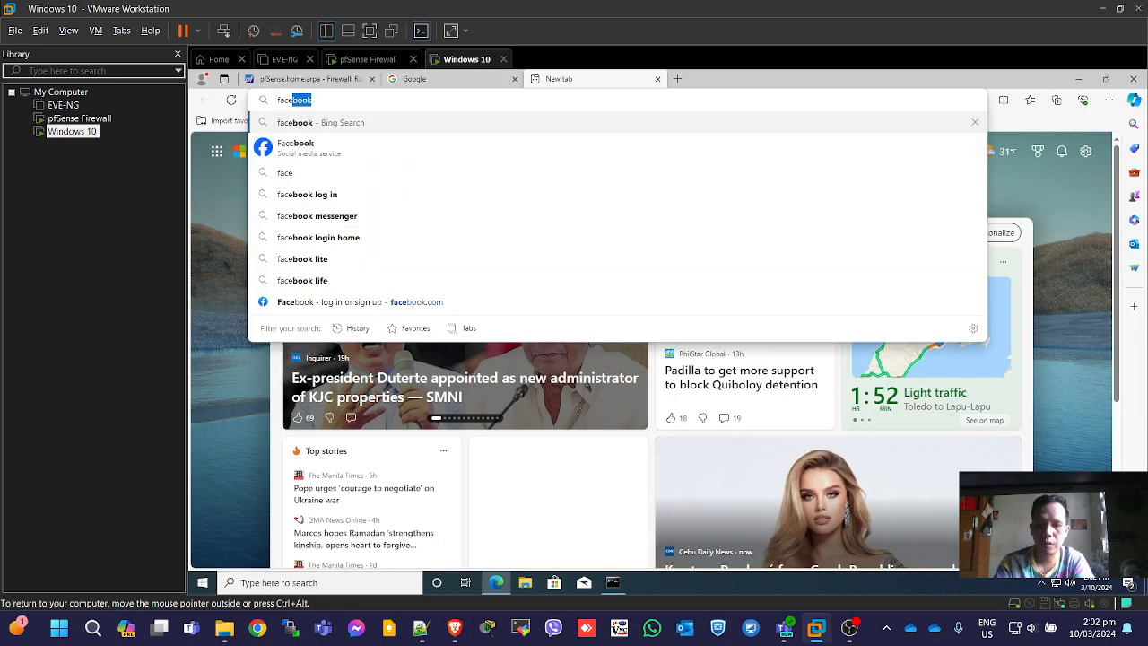
pyautogui.press('Return')
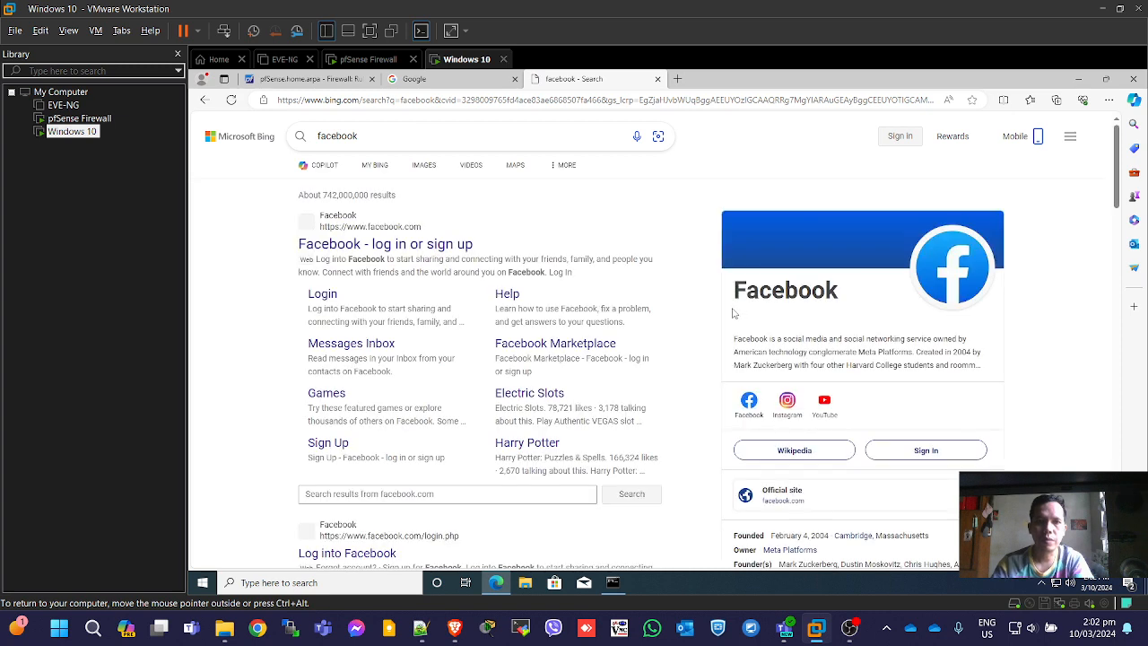
pyautogui.click(408, 244)
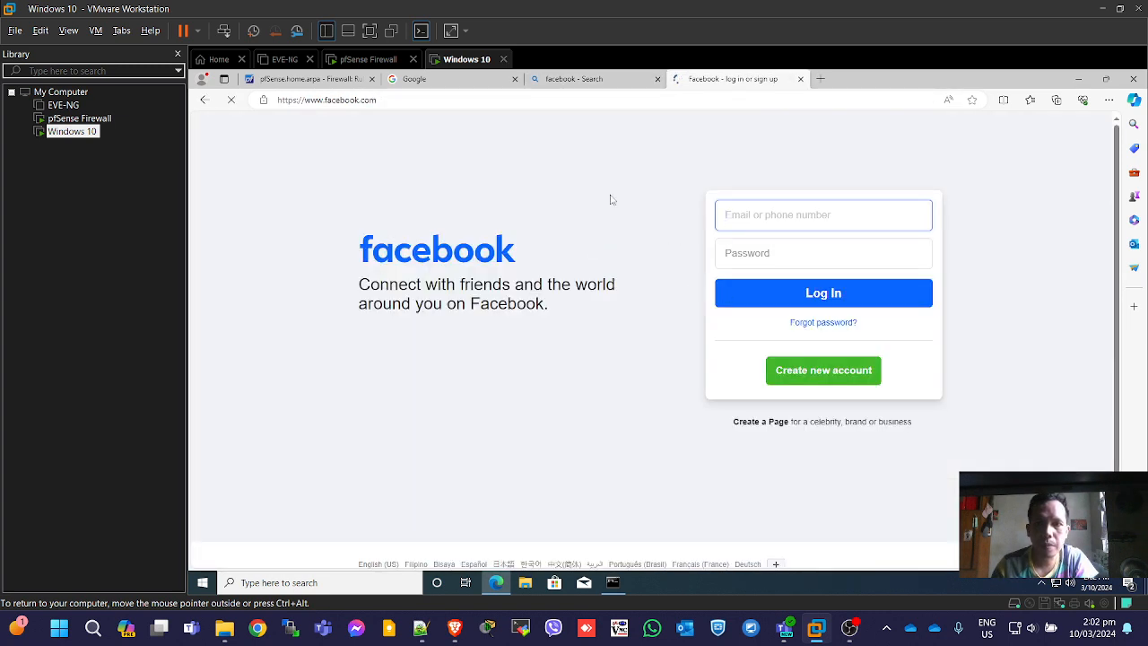
pyautogui.click(318, 79)
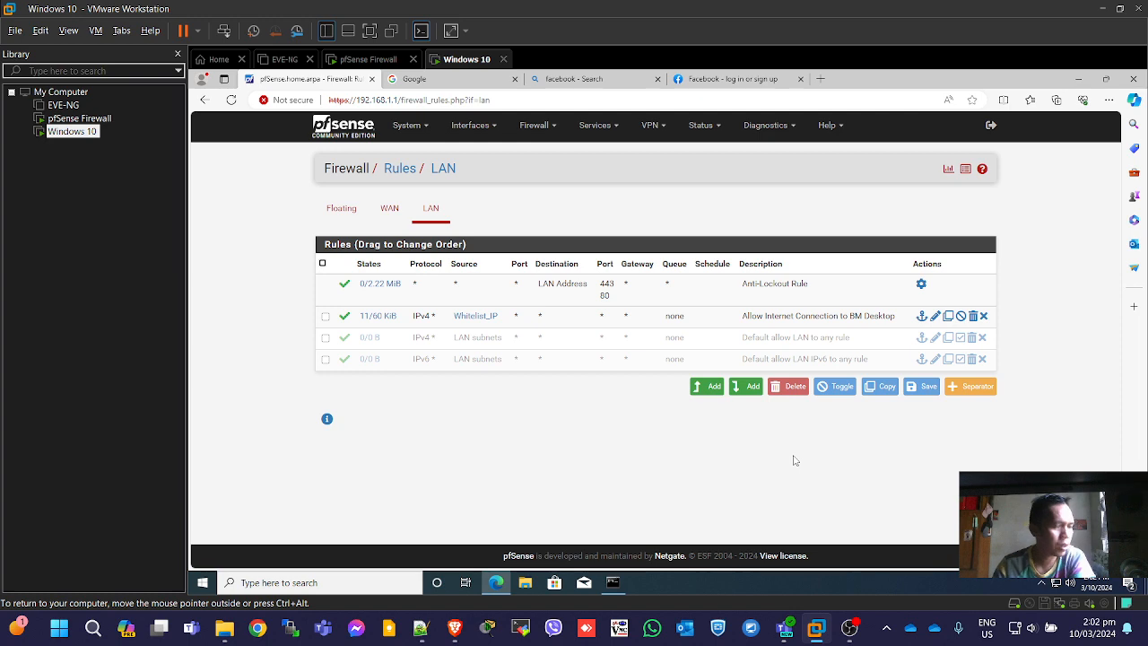
# Return to the dashboard and start a new alias from Firewall > Aliases.
pyautogui.click(352, 133)
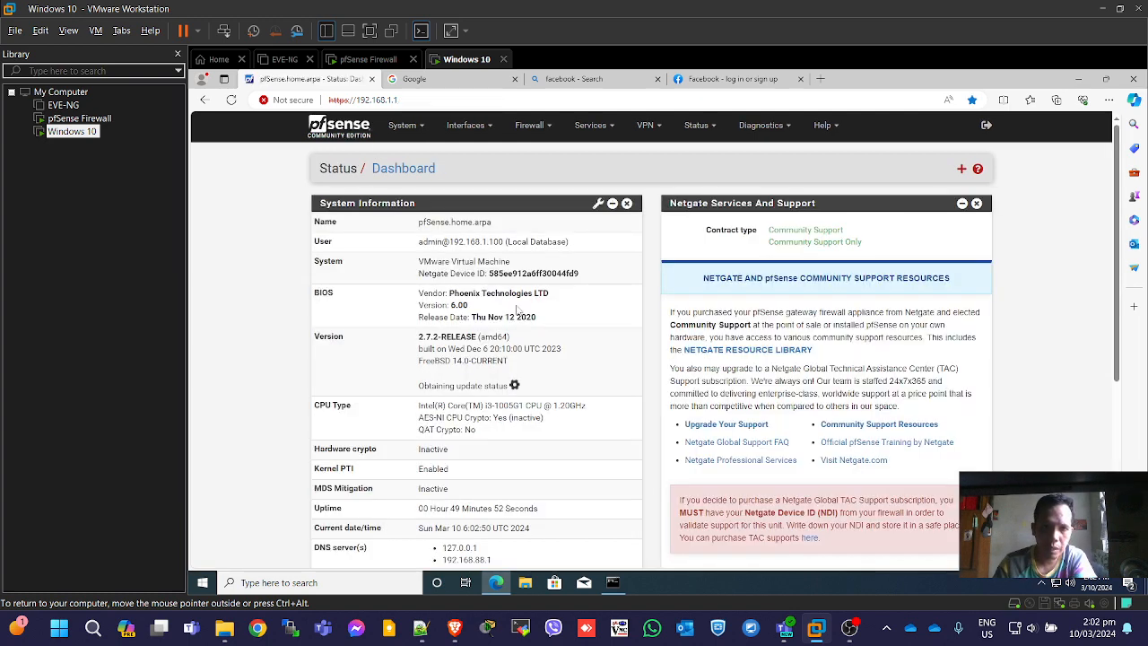
pyautogui.scroll(-3, 561, 310)
pyautogui.scroll(3, 561, 309)
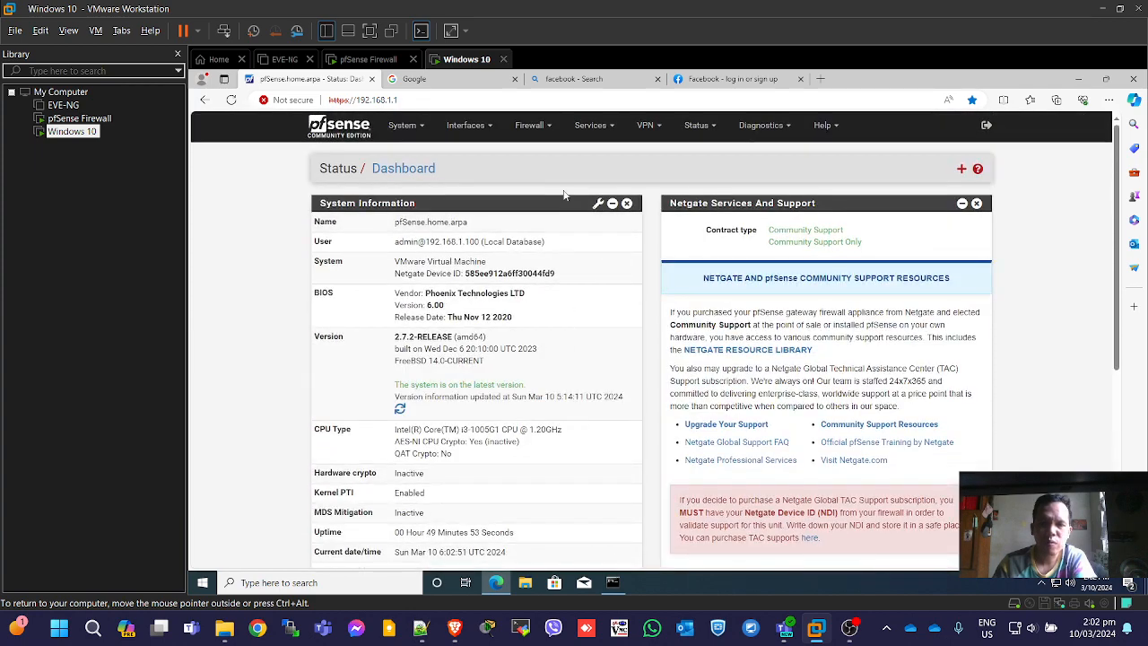
pyautogui.click(553, 129)
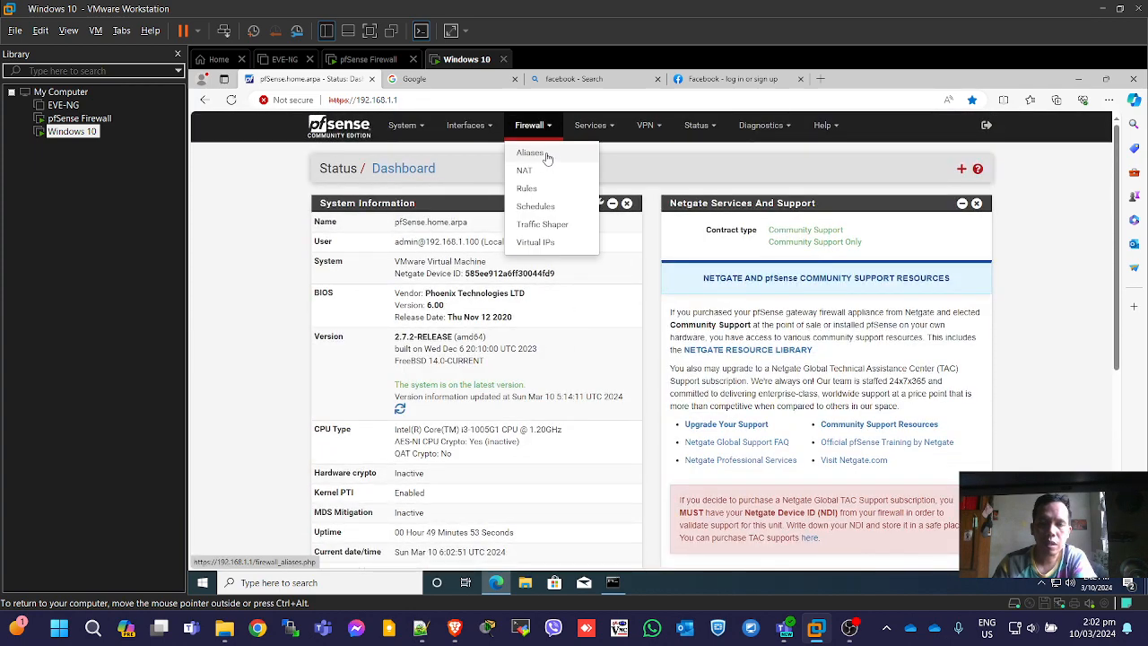
pyautogui.click(545, 153)
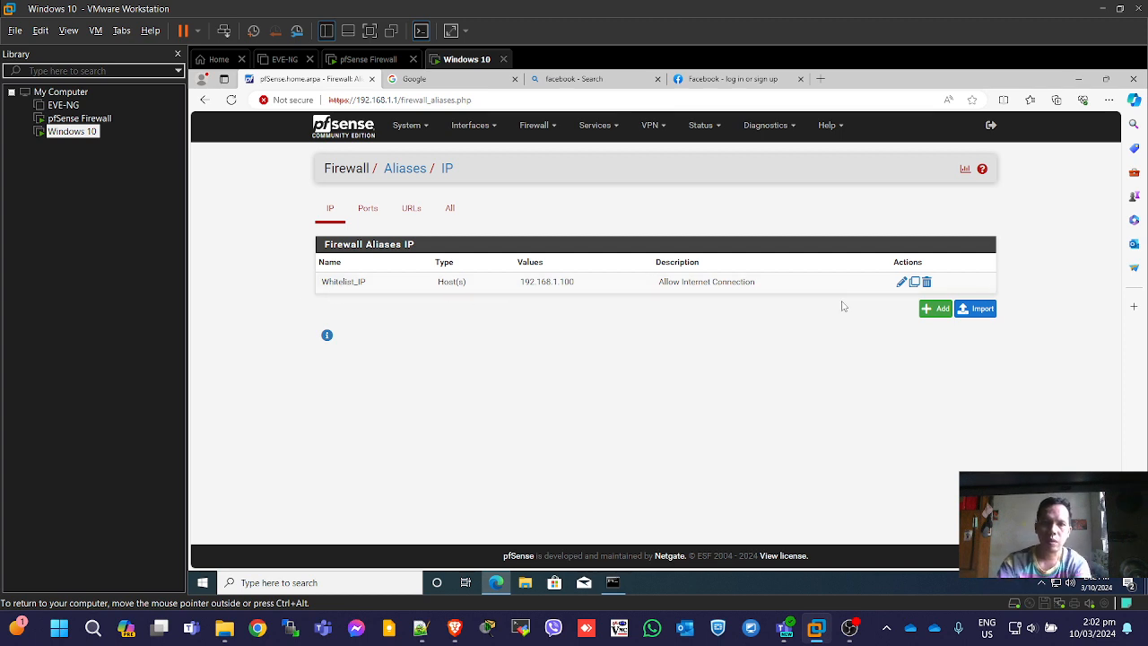
pyautogui.click(935, 307)
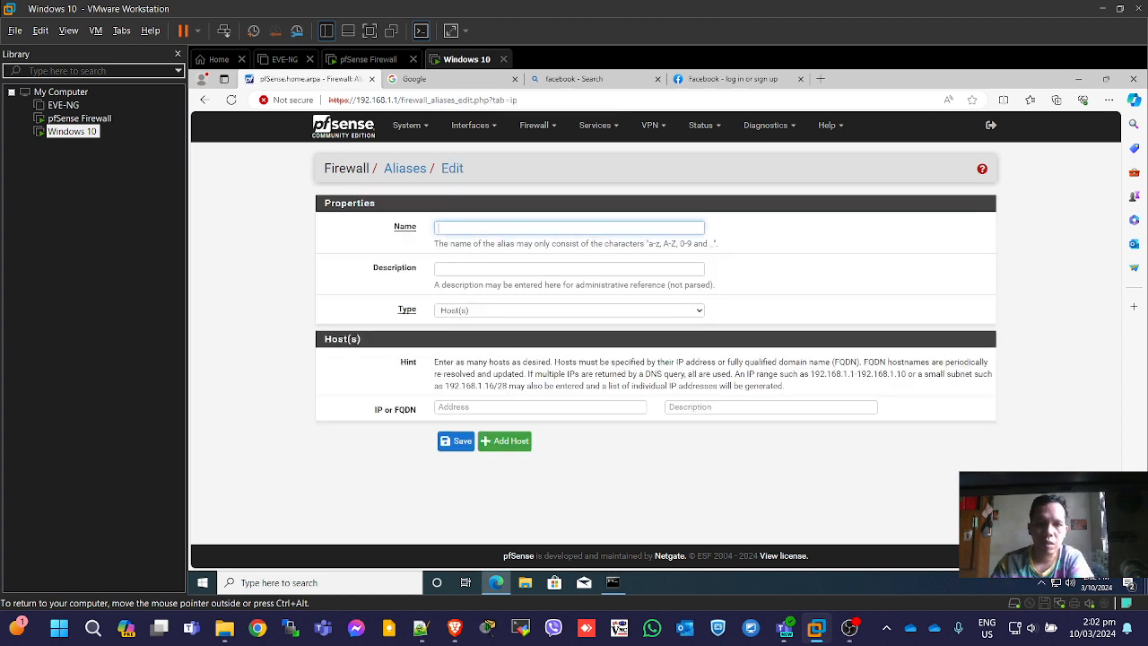
# Abandon the alias form unfilled and open the WAN firewall rules.
pyautogui.click(521, 407)
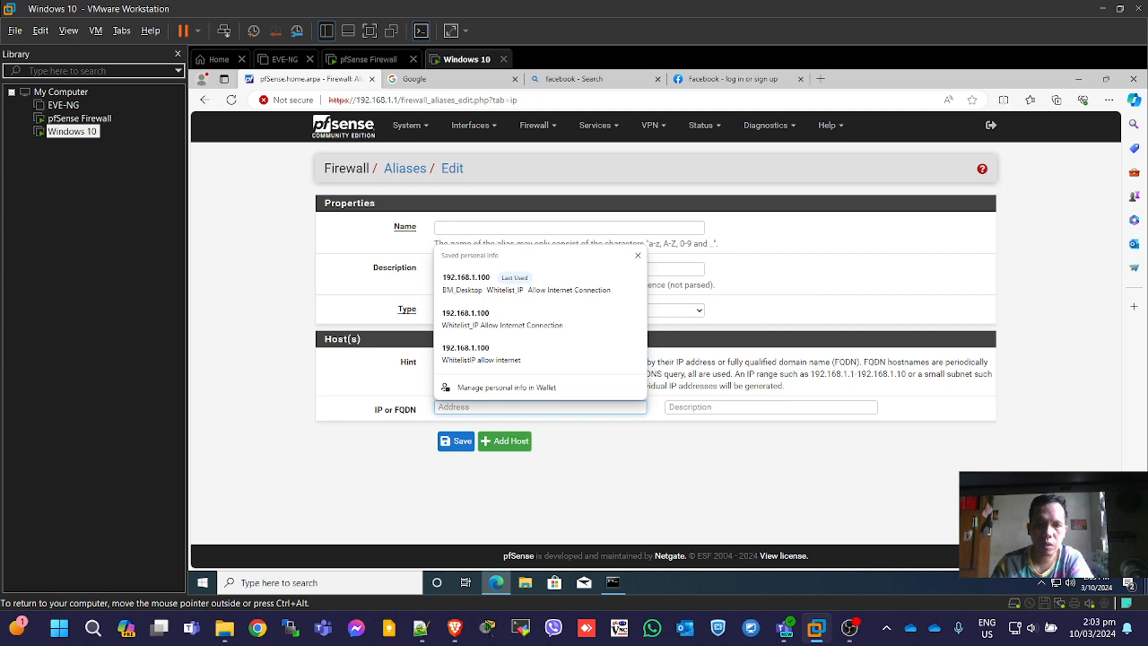
pyautogui.click(717, 407)
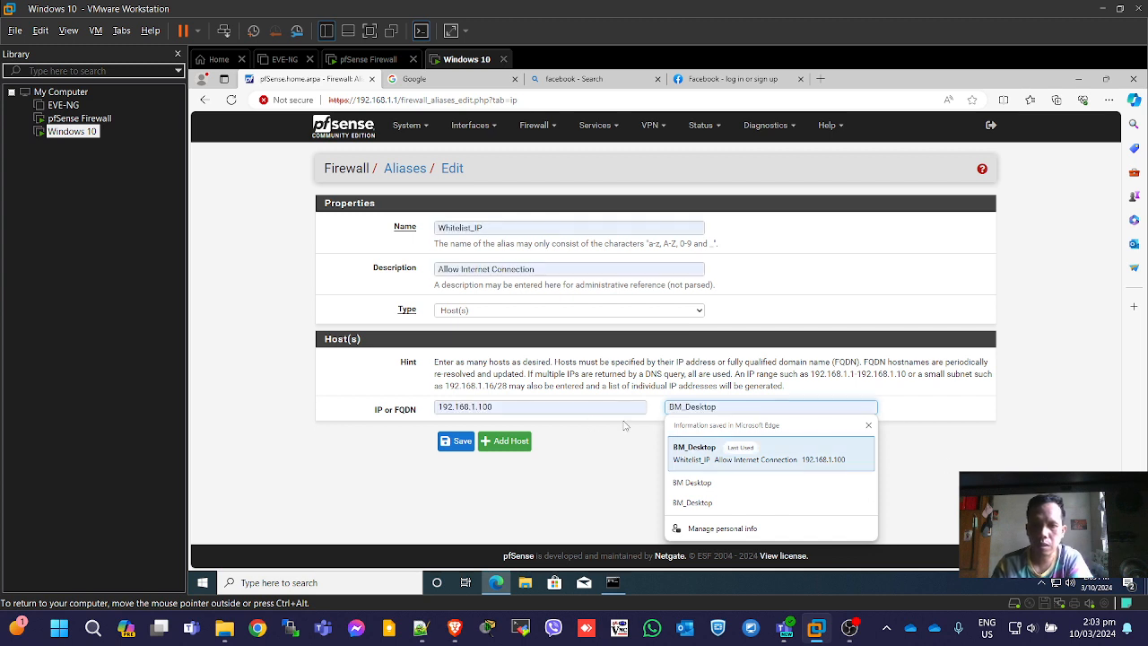
pyautogui.click(563, 502)
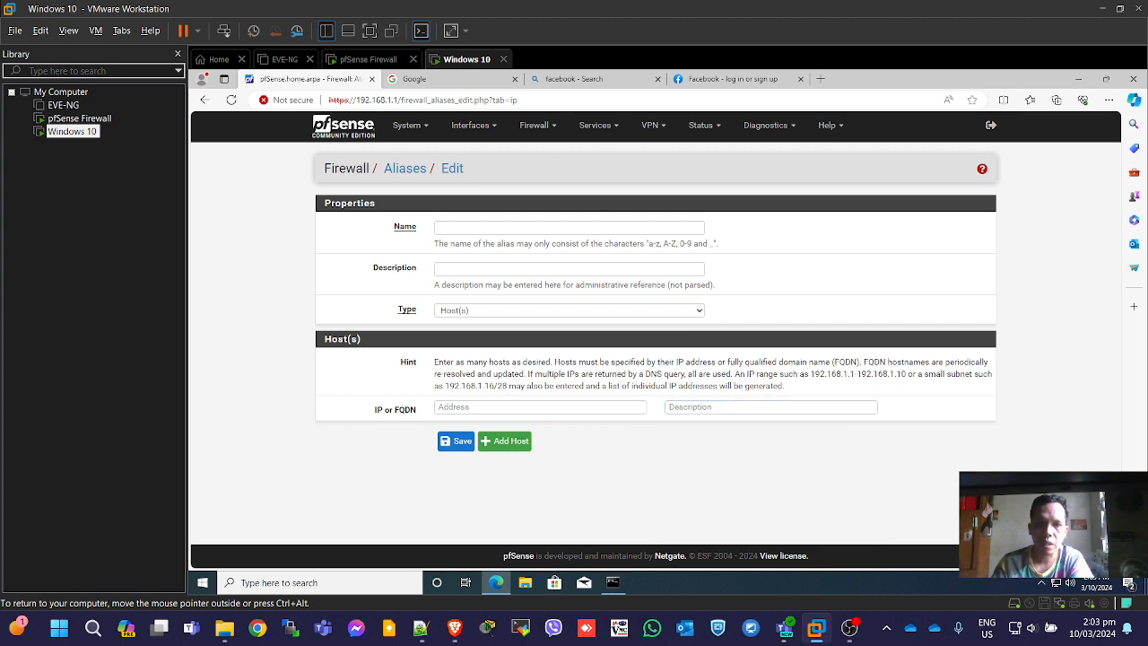
pyautogui.click(541, 127)
pyautogui.click(538, 188)
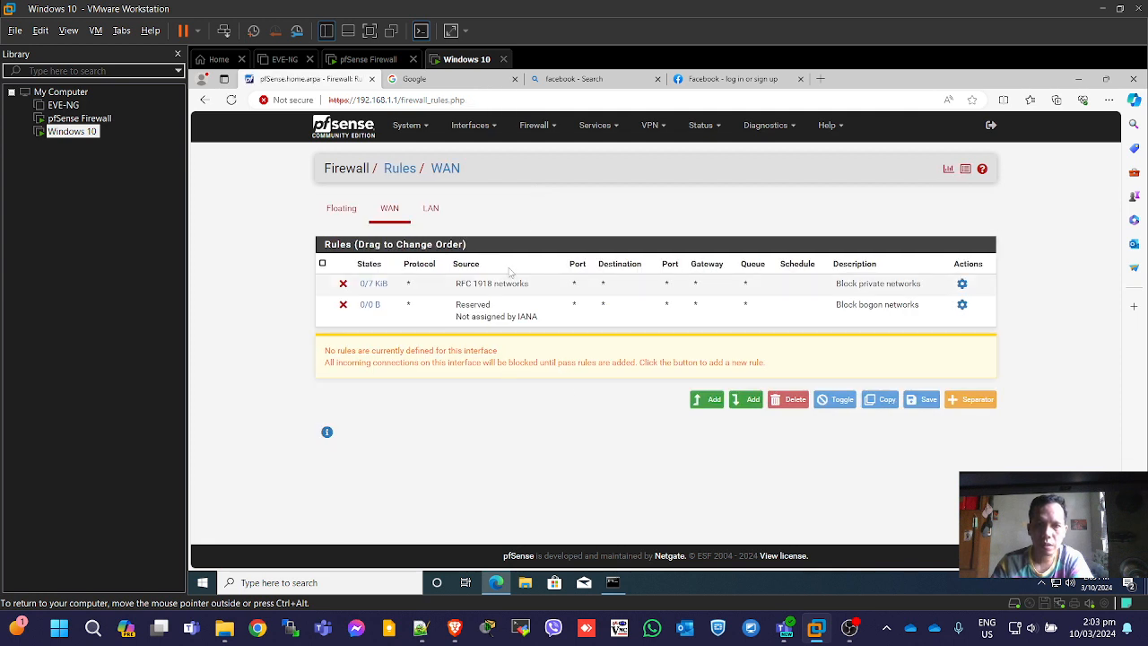
# View the LAN rules and select the Allow Internet Connection to BM Desktop rule.
pyautogui.click(430, 208)
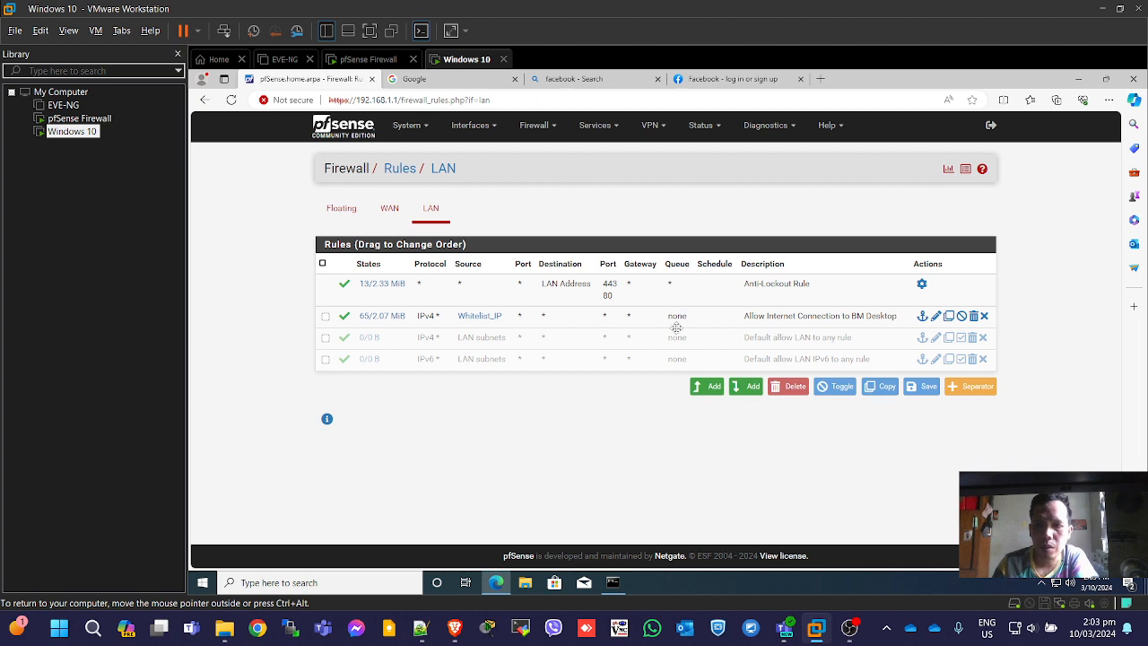
pyautogui.click(553, 318)
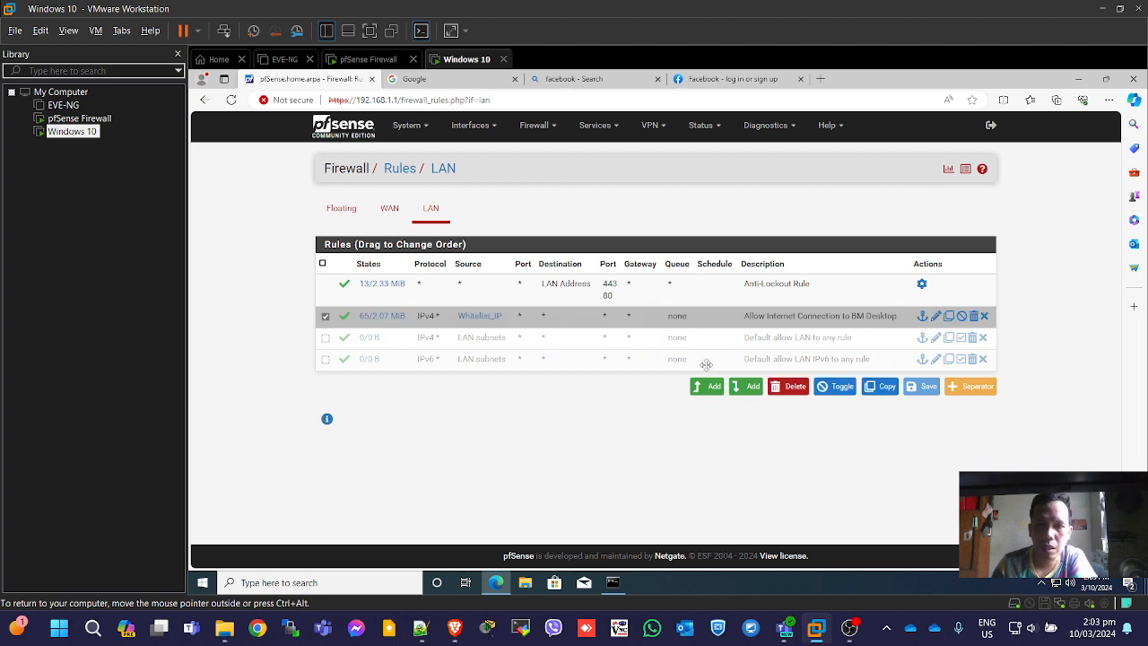
pyautogui.click(749, 387)
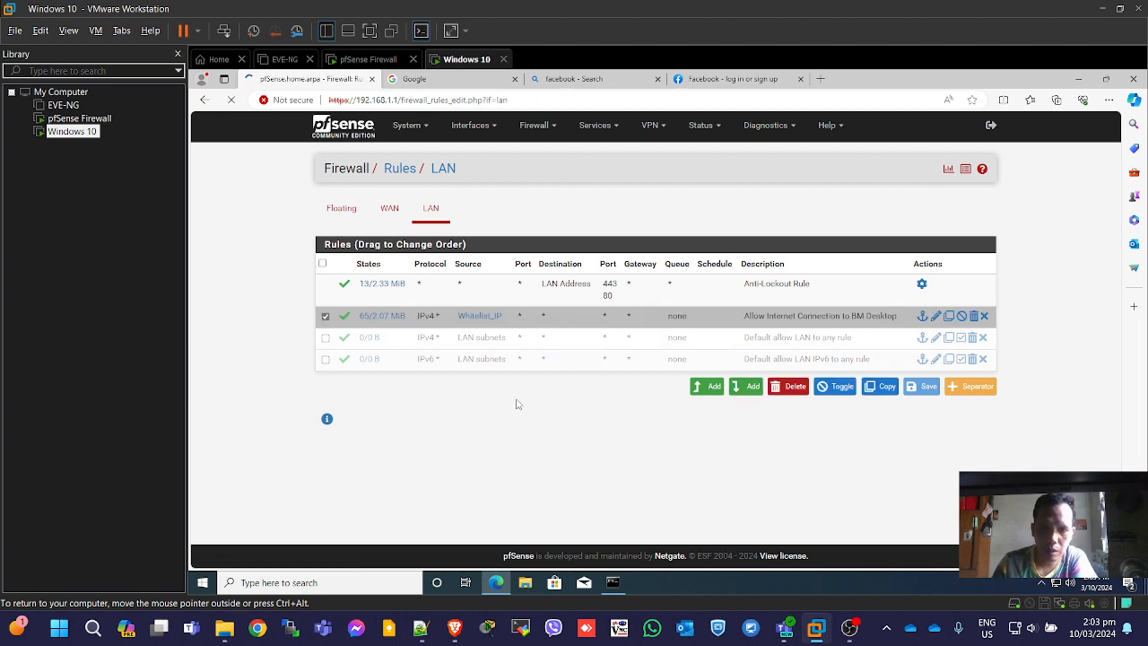
pyautogui.scroll(-5, 798, 350)
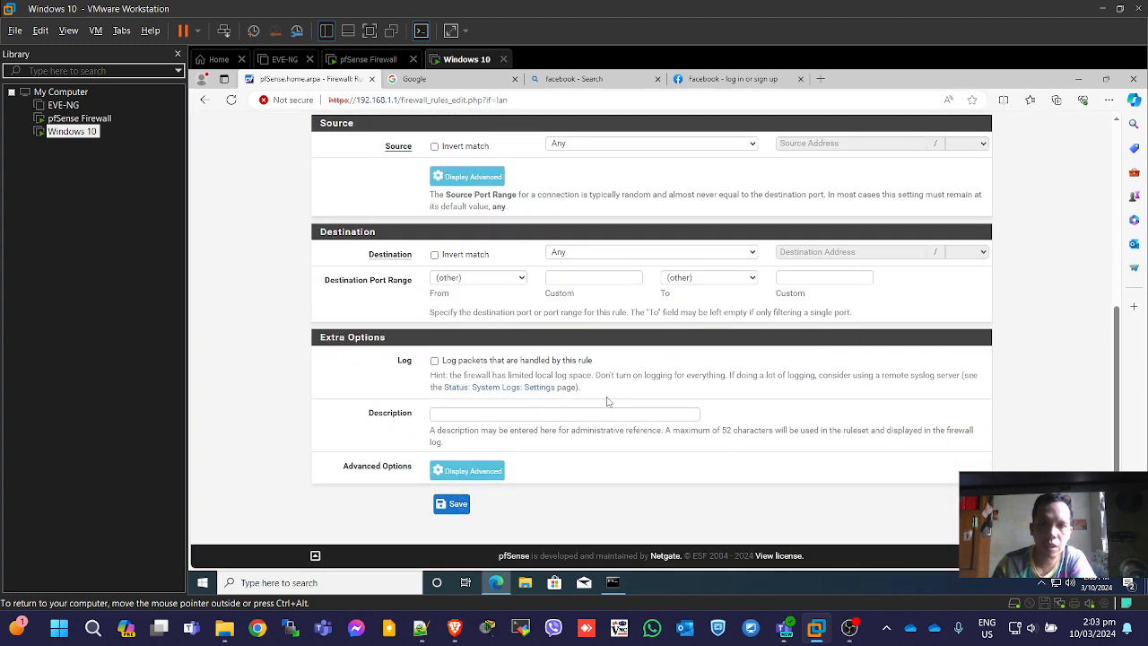
pyautogui.scroll(5, 610, 402)
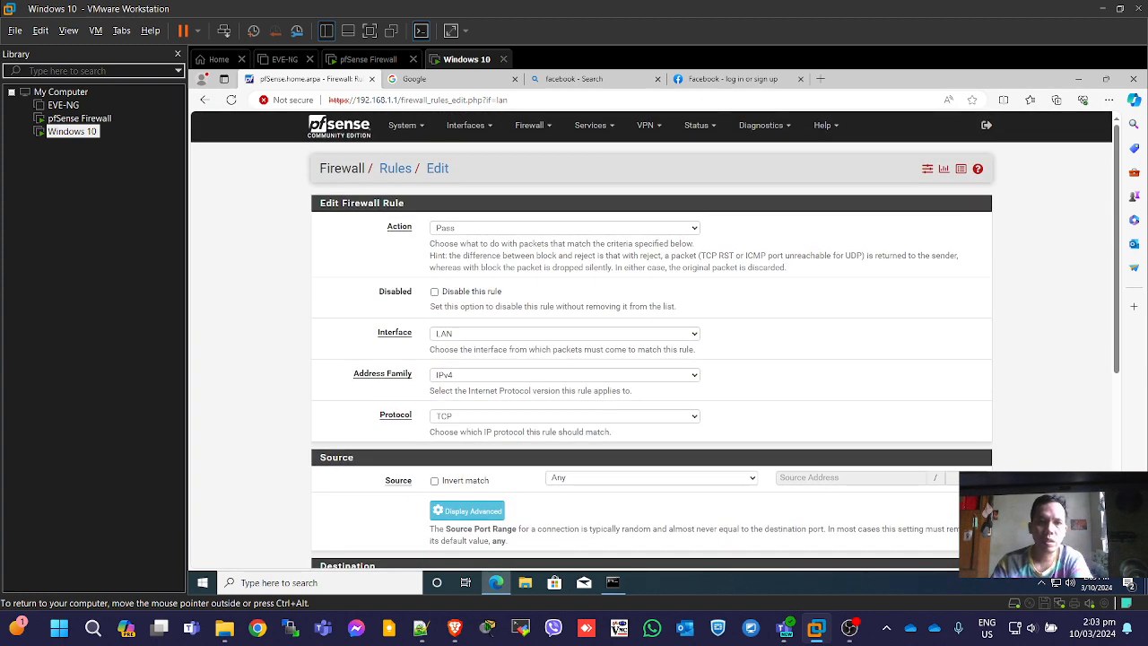
# Return to the dashboard and reopen Firewall > Rules on the LAN tab.
pyautogui.click(360, 129)
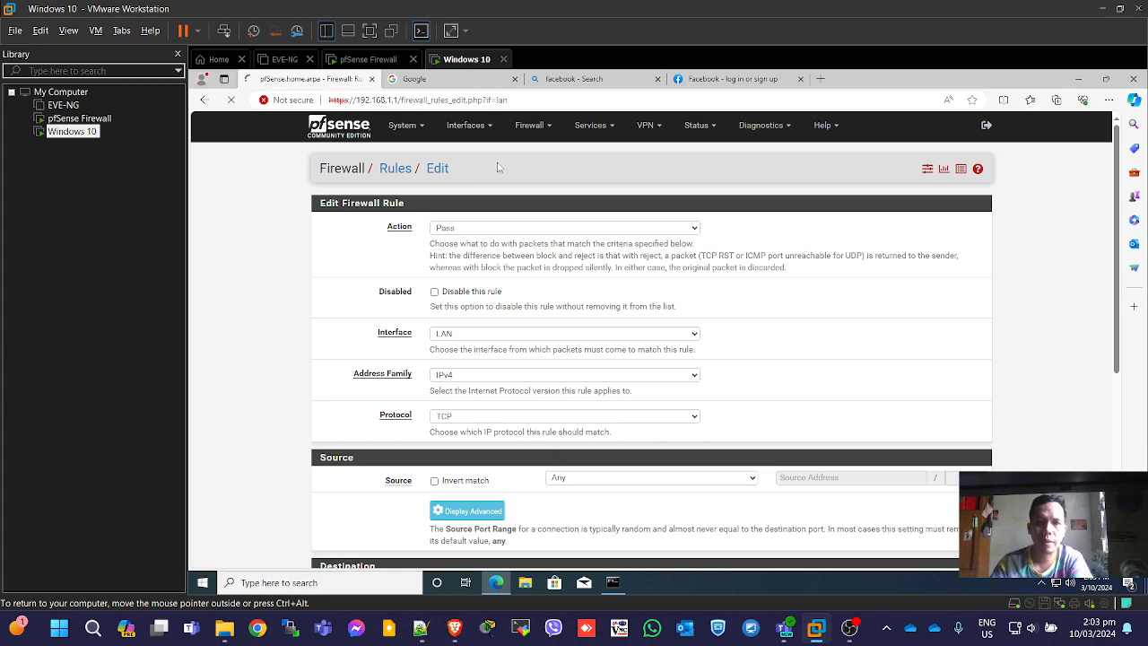
pyautogui.scroll(-3, 542, 383)
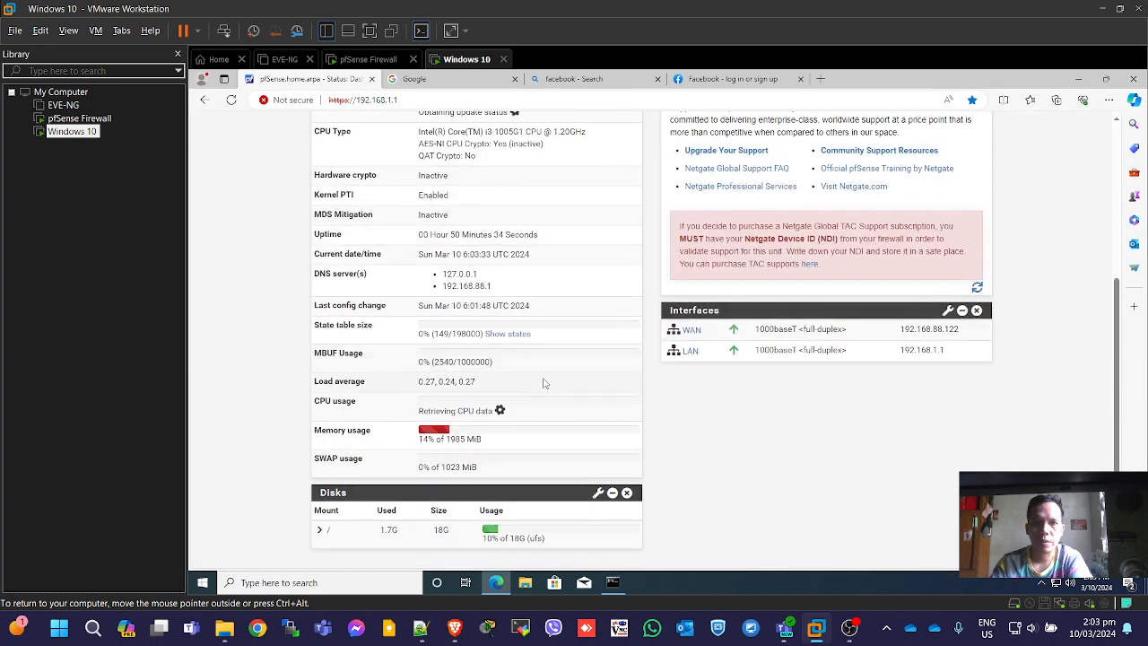
pyautogui.scroll(3, 542, 383)
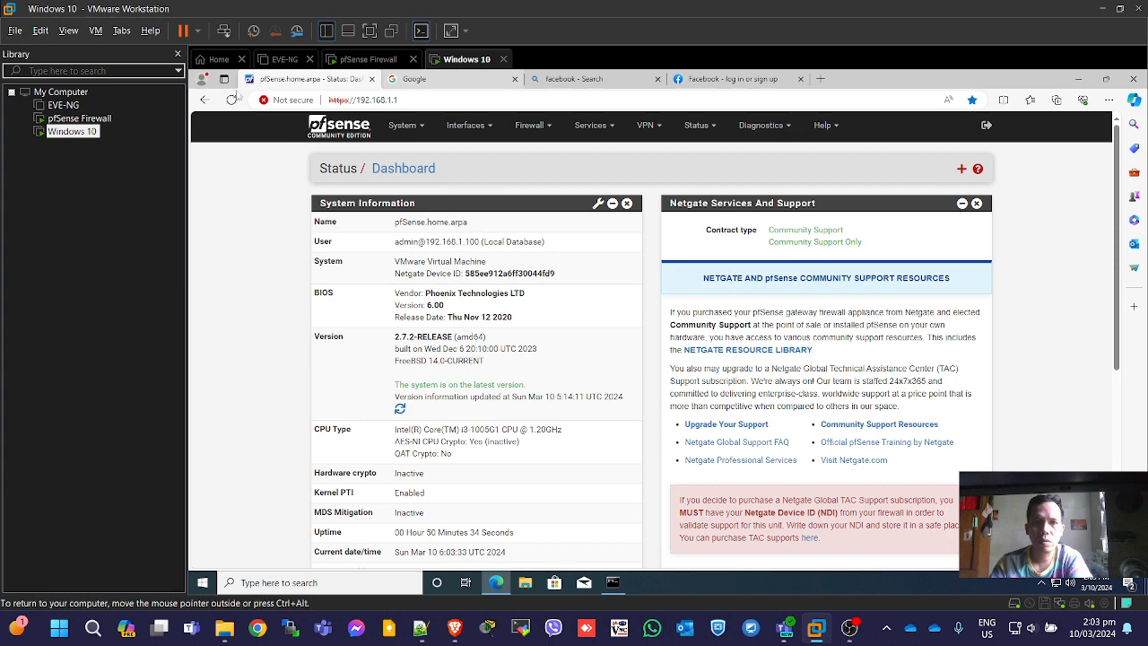
pyautogui.click(549, 126)
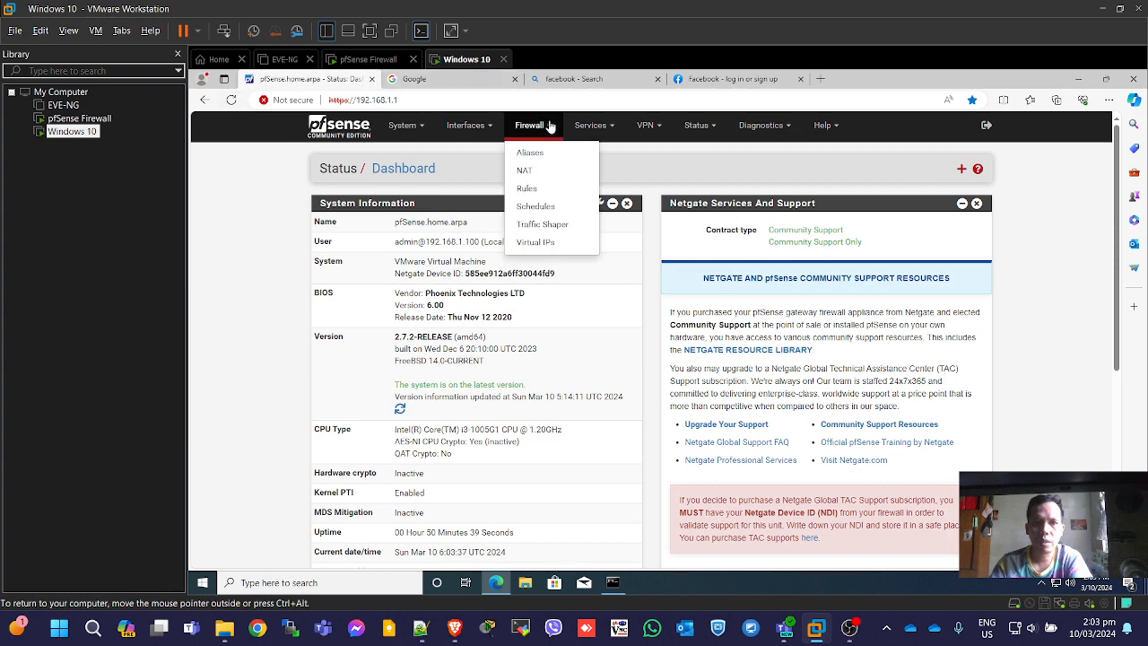
pyautogui.click(539, 190)
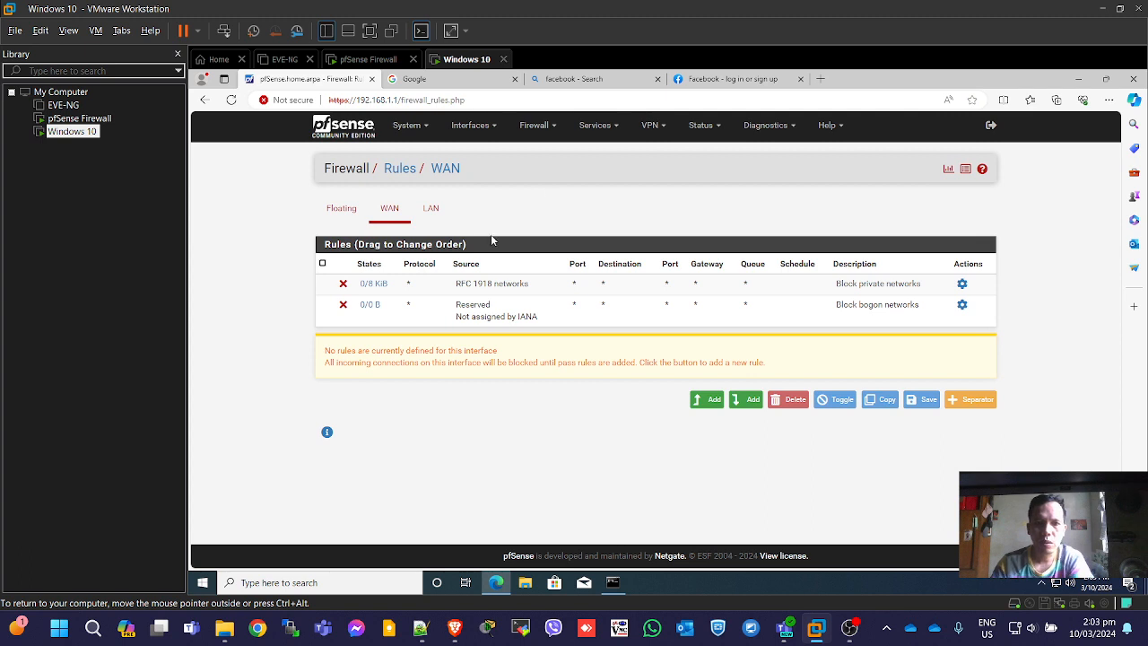
pyautogui.click(430, 209)
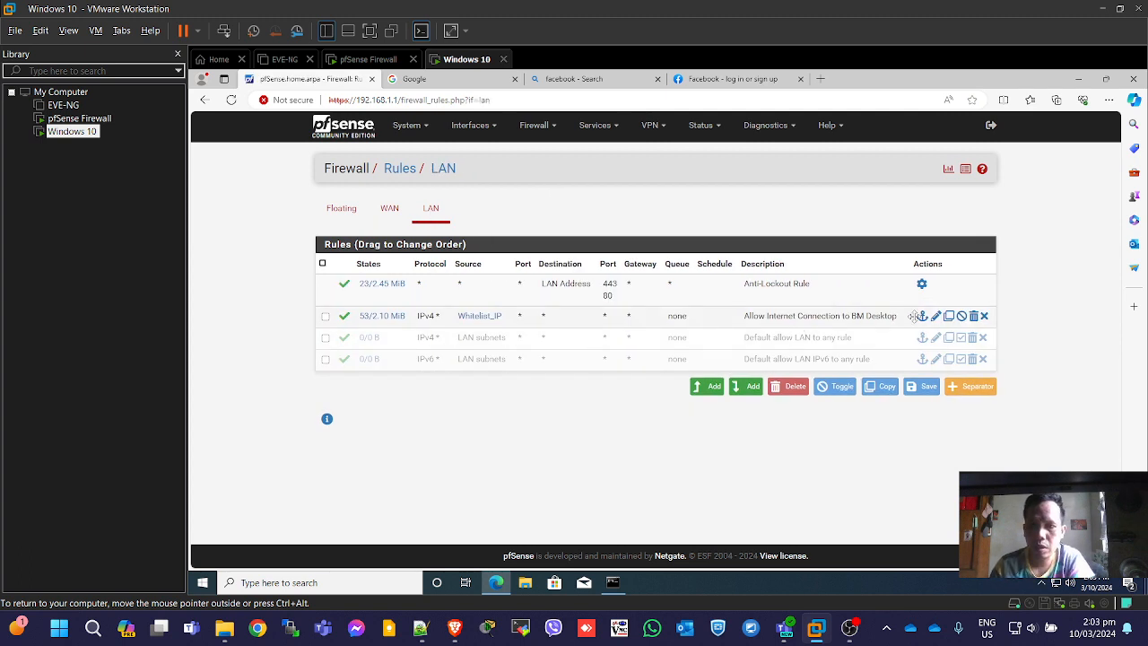
# Disable the Allow Internet Connection to BM Desktop rule, apply it, and recheck the Google, Bing and Facebook tabs.
pyautogui.click(962, 316)
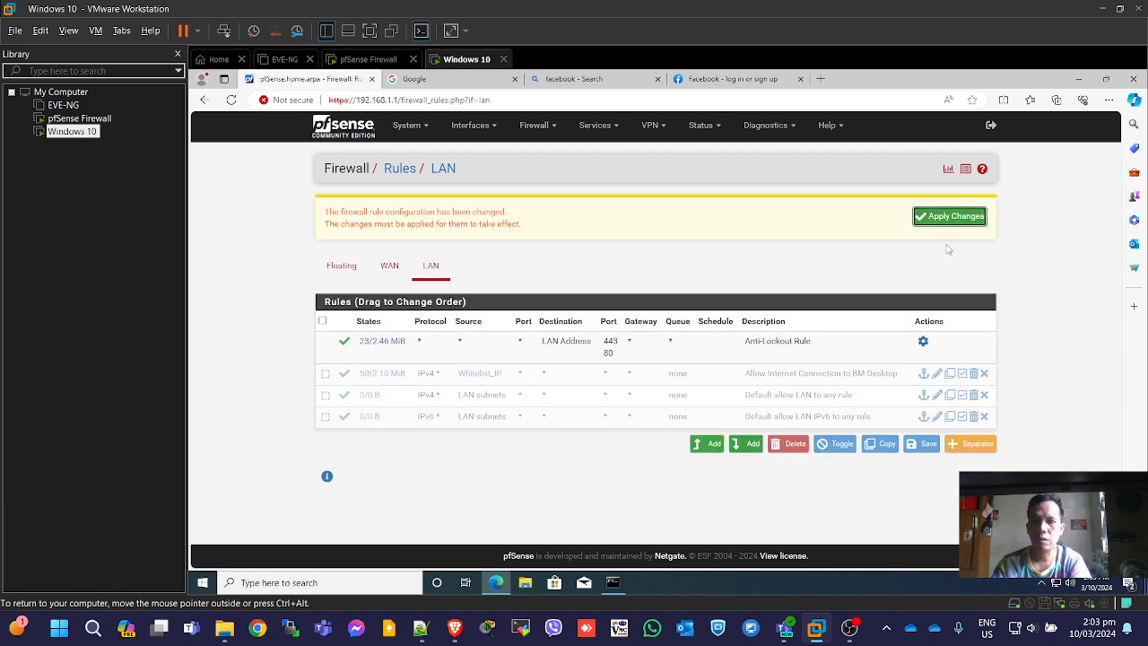
pyautogui.click(951, 224)
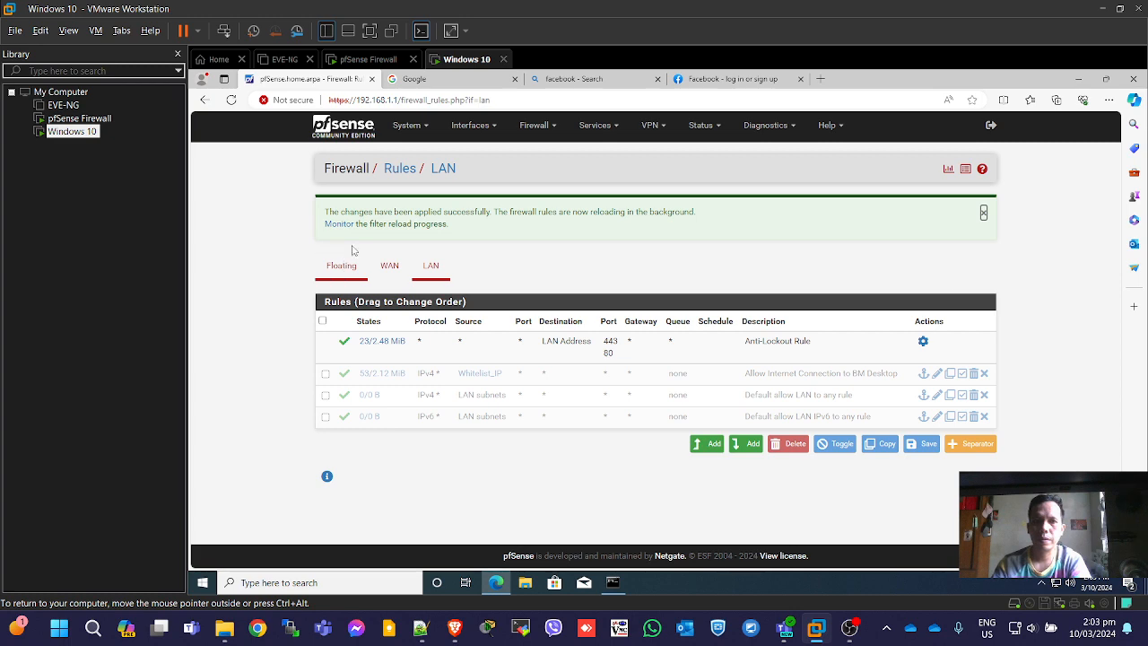
pyautogui.click(458, 81)
pyautogui.click(366, 101)
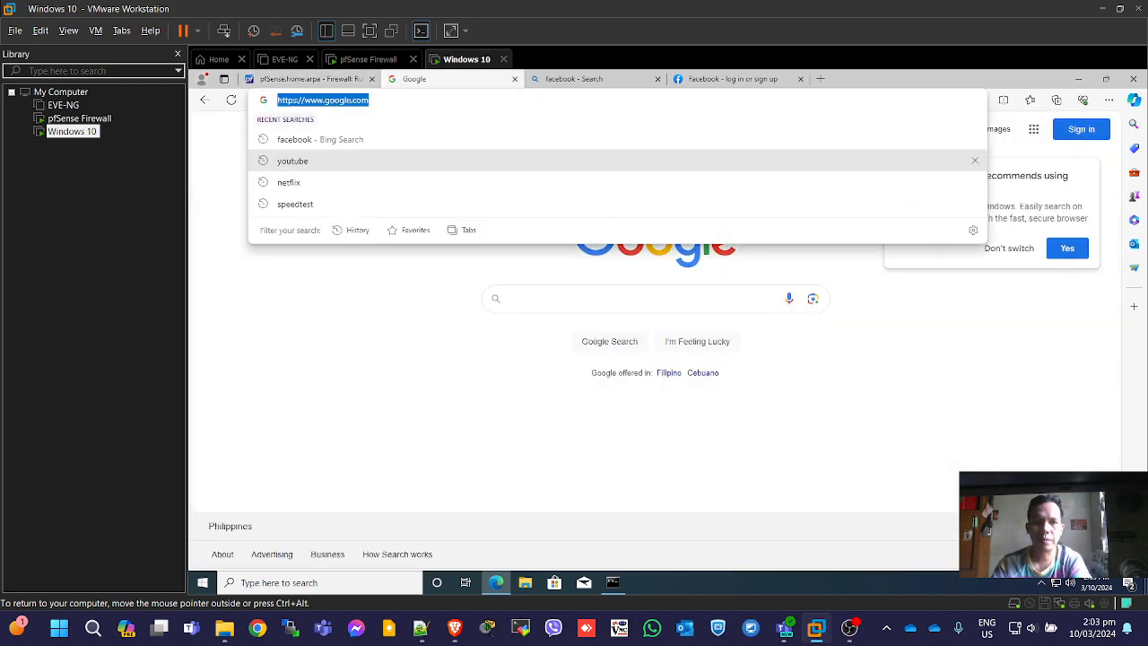
pyautogui.click(574, 80)
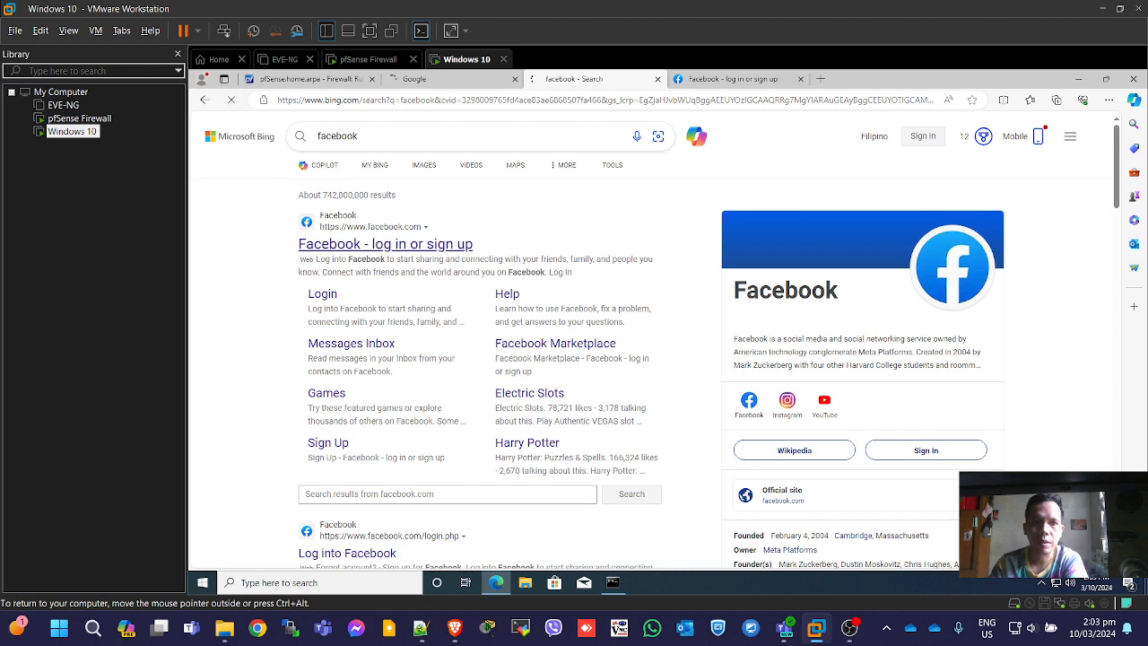
pyautogui.click(742, 80)
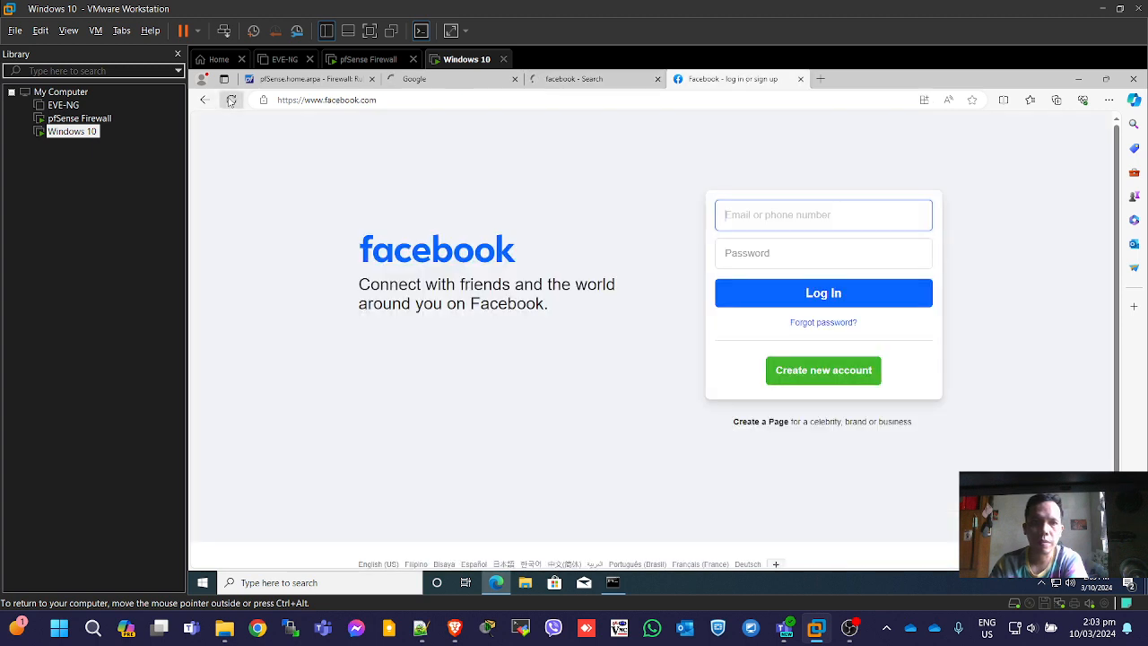
# Rerun ping 8.8.8.8 in the VM's Command Prompt, then go back to the pfSense LAN rules.
pyautogui.click(612, 583)
pyautogui.press('Up')
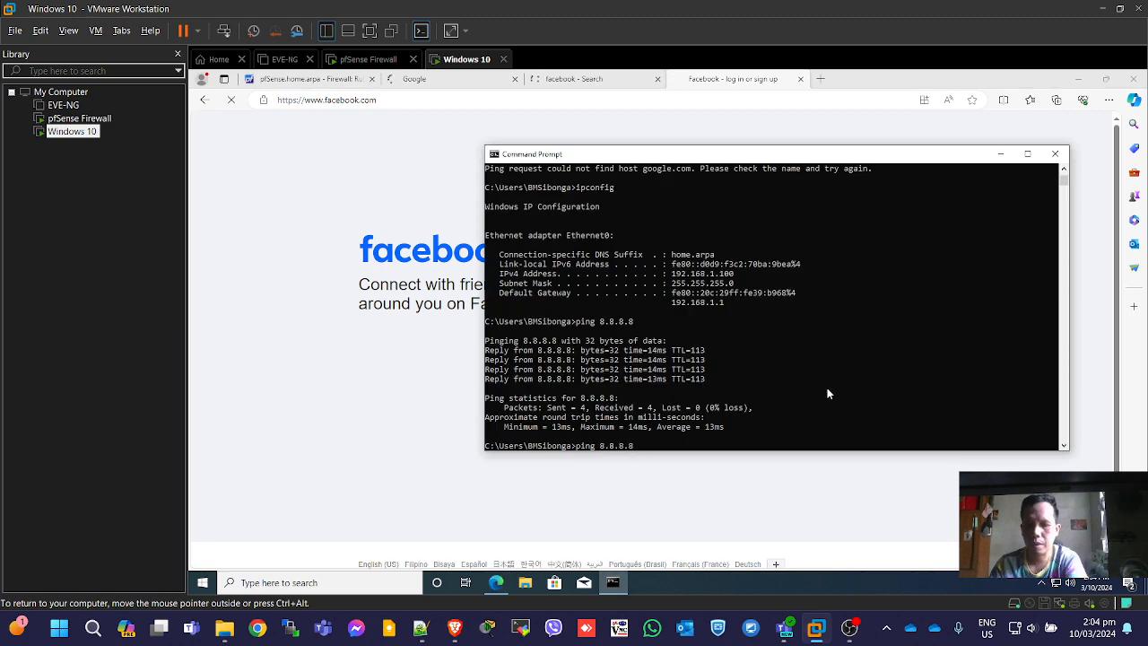
pyautogui.press('Return')
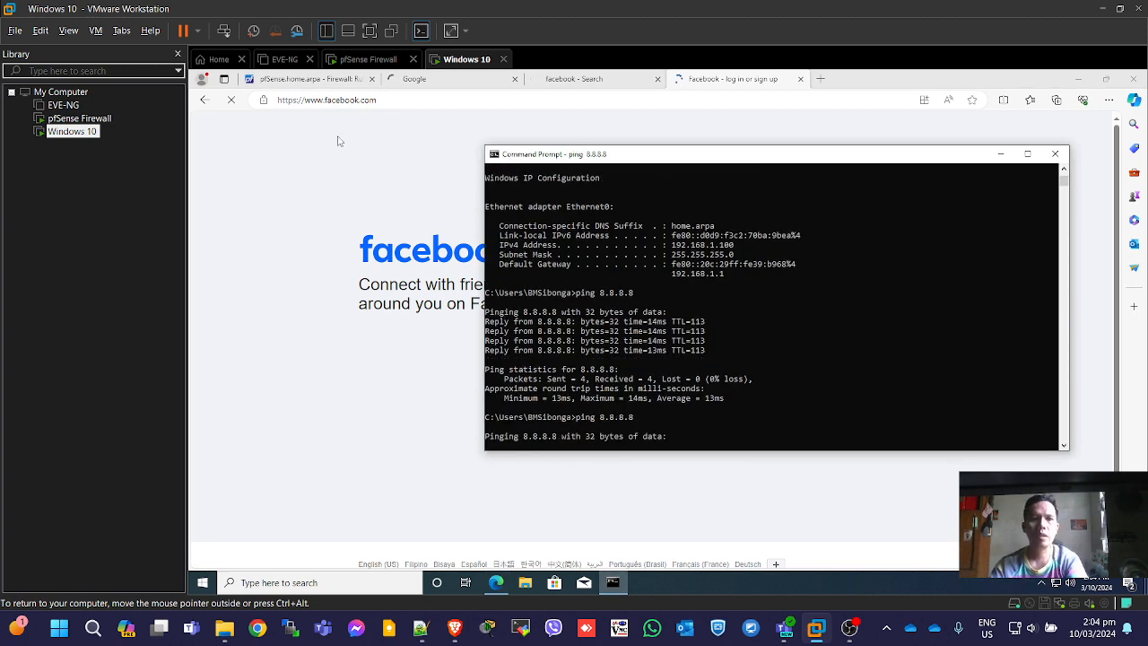
pyautogui.click(275, 80)
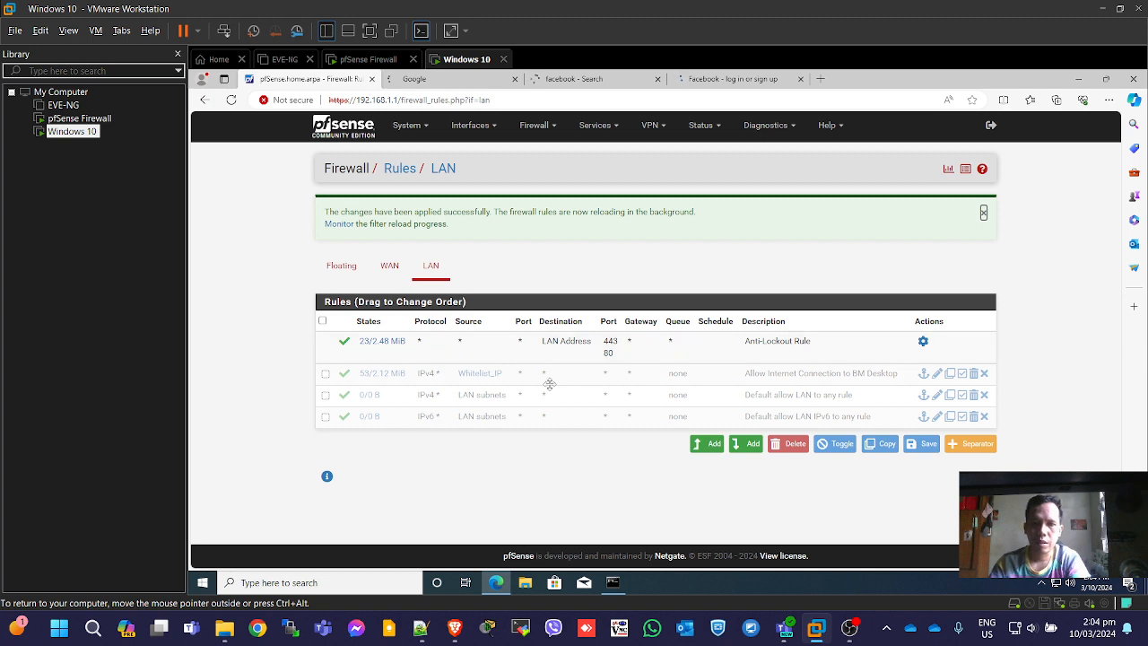
# Re-enable the Allow Internet Connection to BM Desktop rule, apply it, and recheck the Google, Bing and Facebook tabs.
pyautogui.click(962, 378)
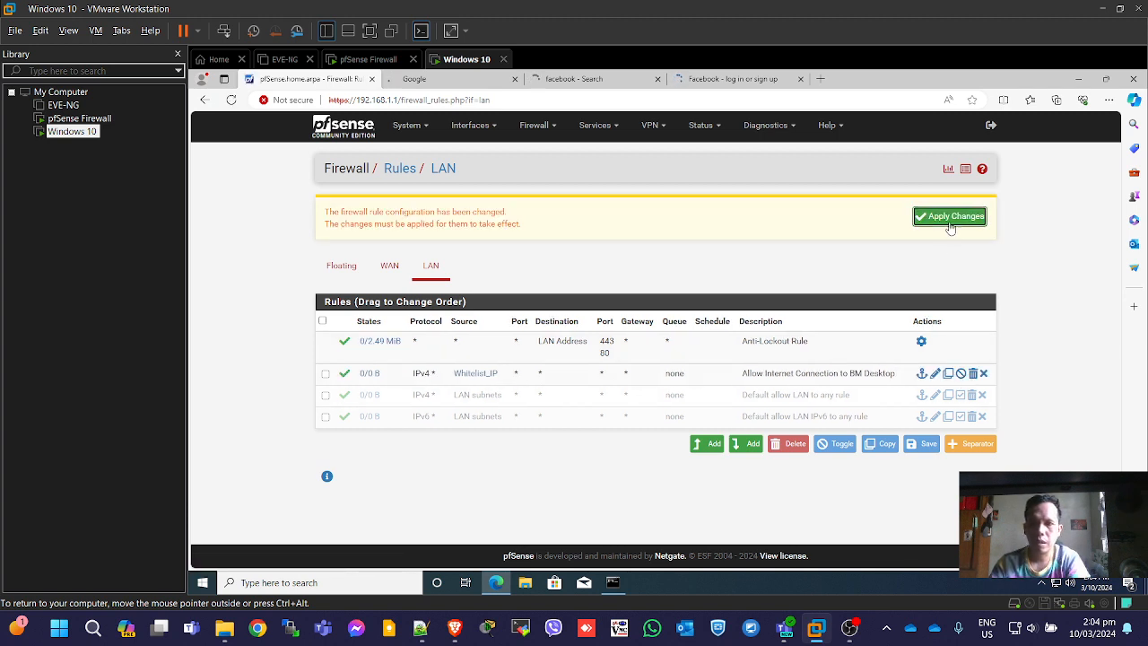
pyautogui.click(950, 226)
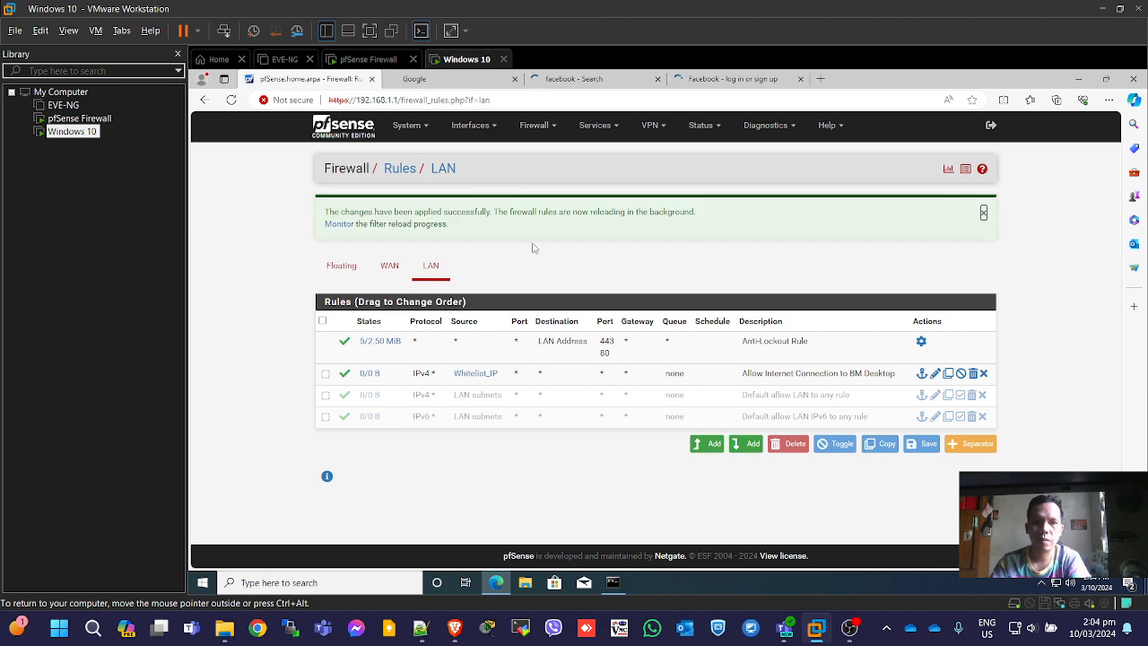
pyautogui.click(451, 79)
pyautogui.click(592, 79)
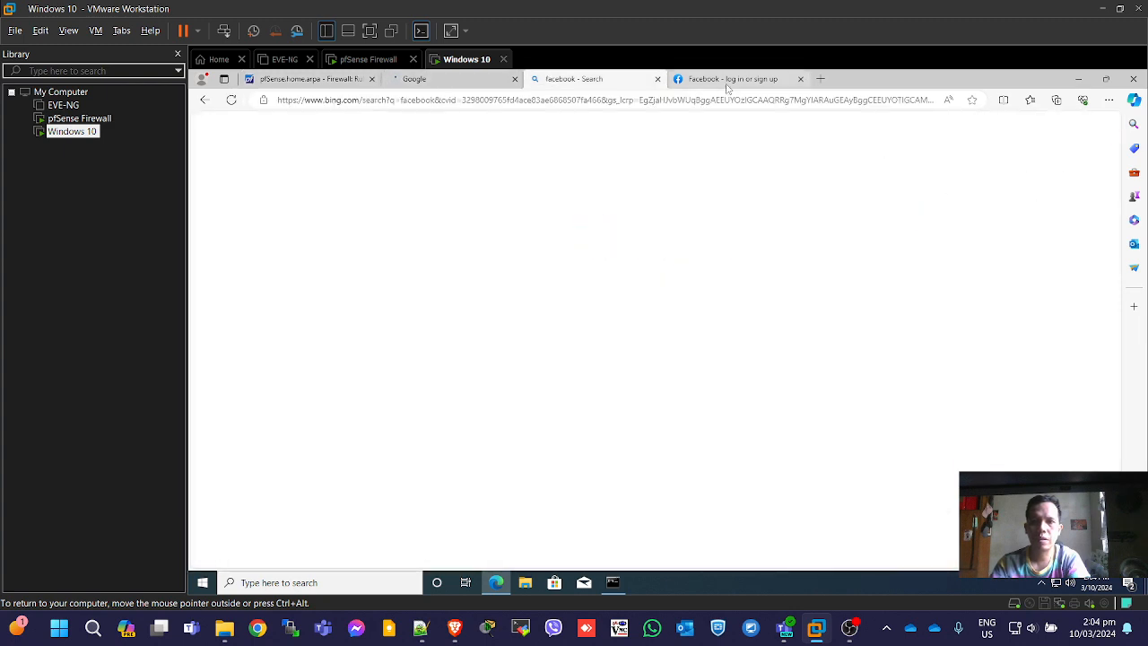
pyautogui.click(726, 79)
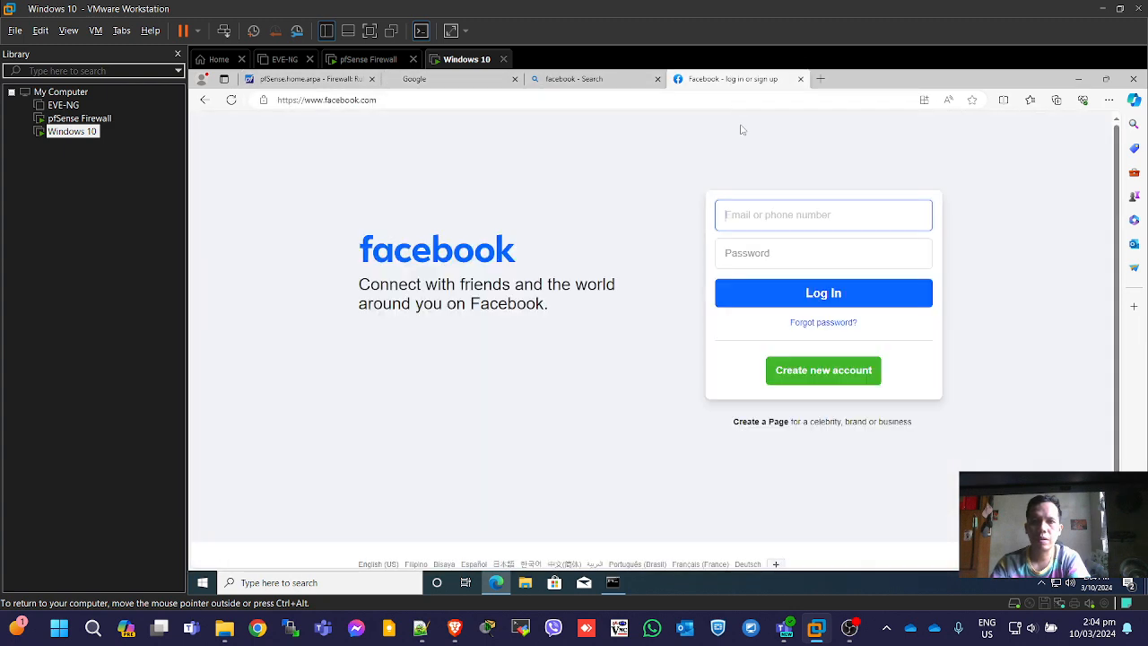
# Rerun ping 8.8.8.8 in Command Prompt and move the console toward the screen centre.
pyautogui.click(614, 586)
pyautogui.click(830, 380)
pyautogui.press('Up')
pyautogui.press('Return')
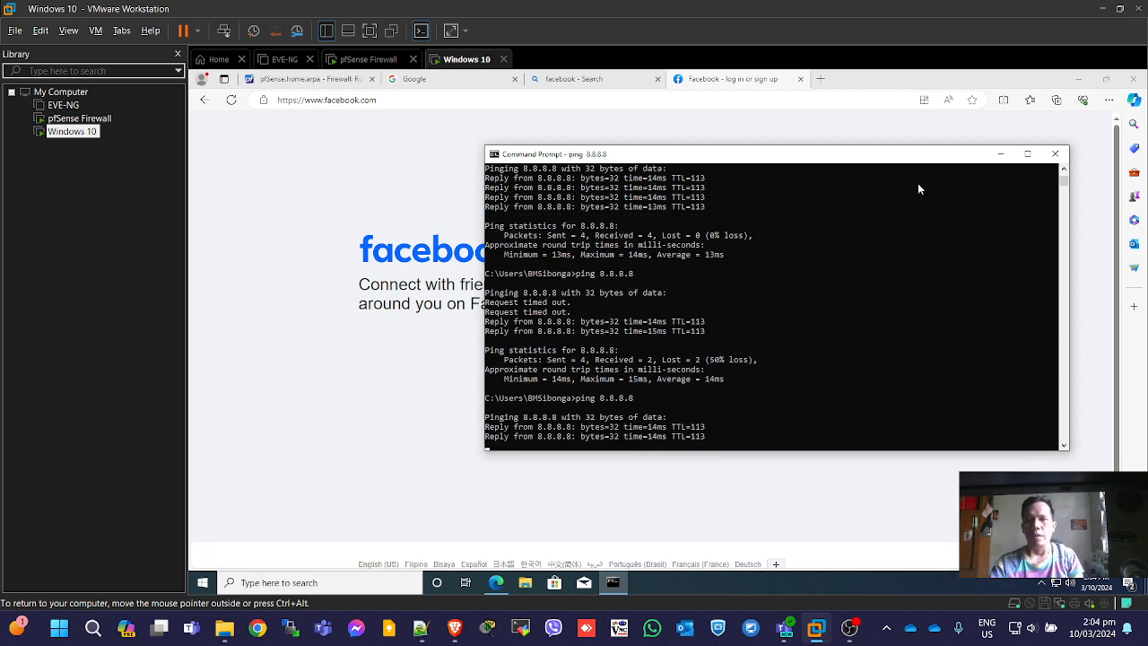
pyautogui.moveTo(914, 163); pyautogui.dragTo(820, 173)
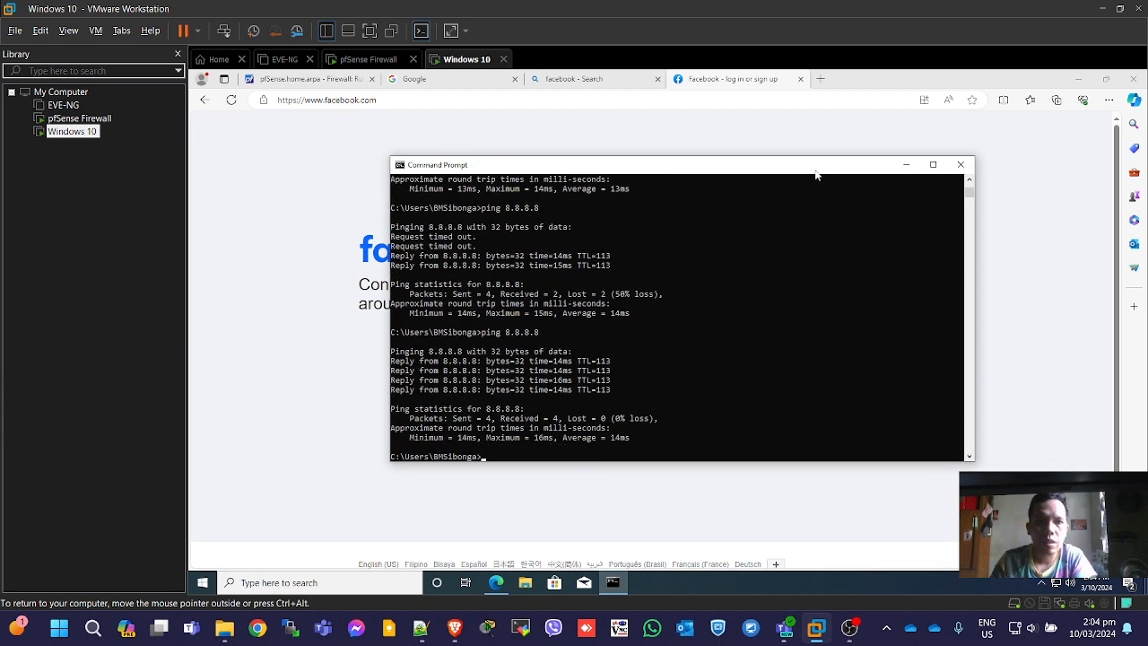